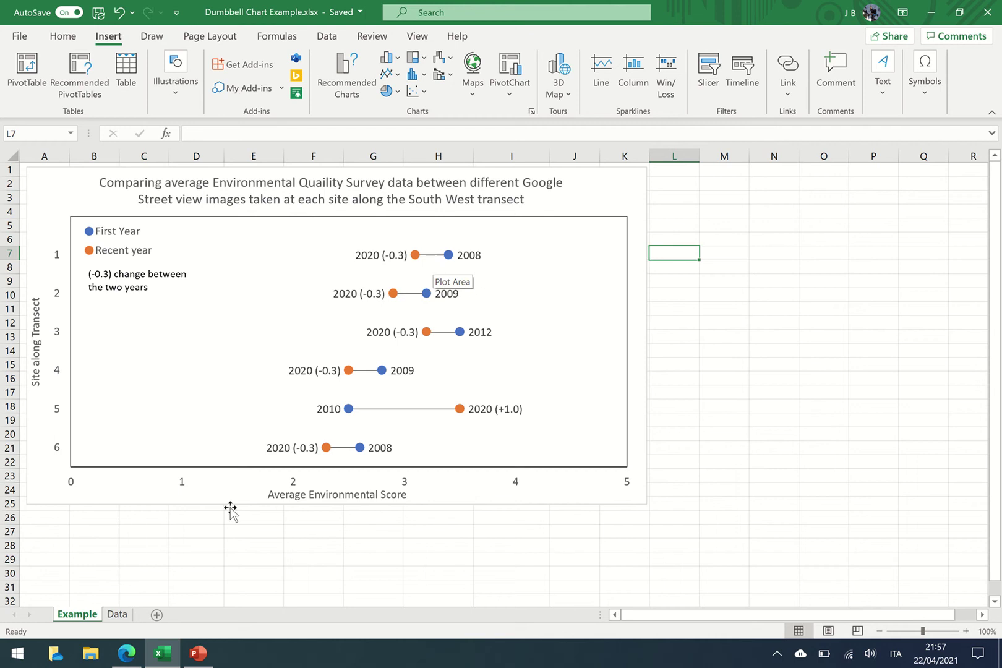
Step: On the Data sheet, enter row 9: year 2009, First Year score 1.8, recent year 2020, score 4
{"action": "left_click", "coordinate": [127, 615]}
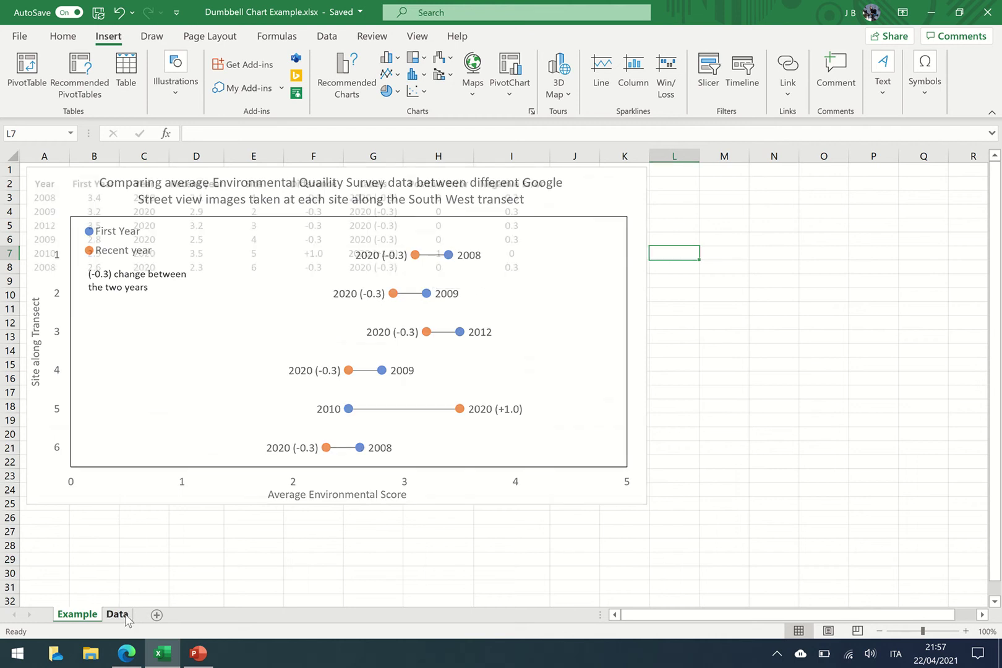
{"action": "left_click", "coordinate": [162, 340]}
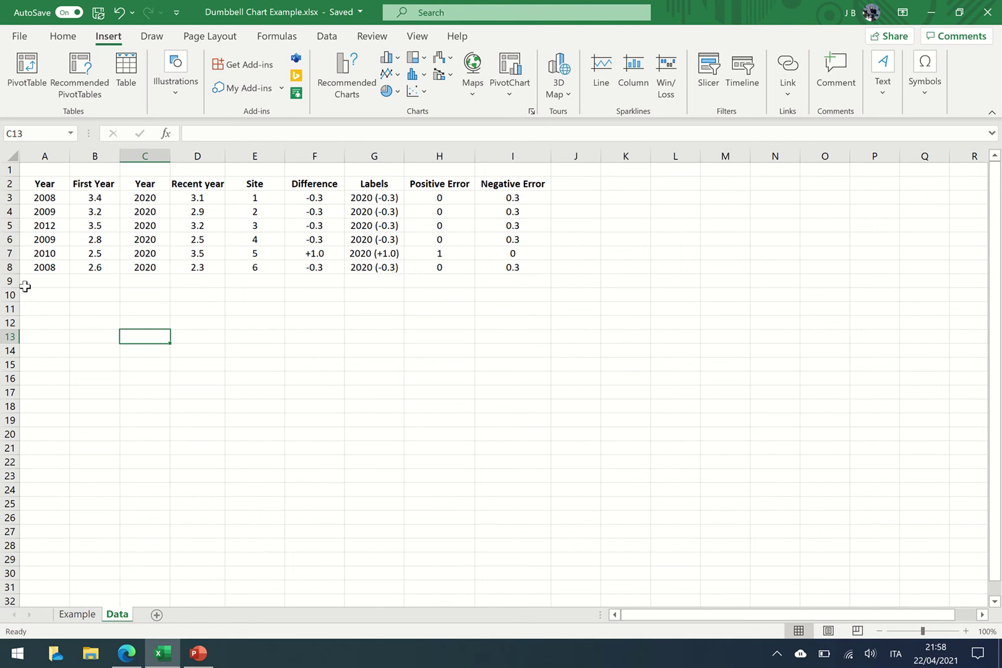
{"action": "left_click", "coordinate": [46, 283]}
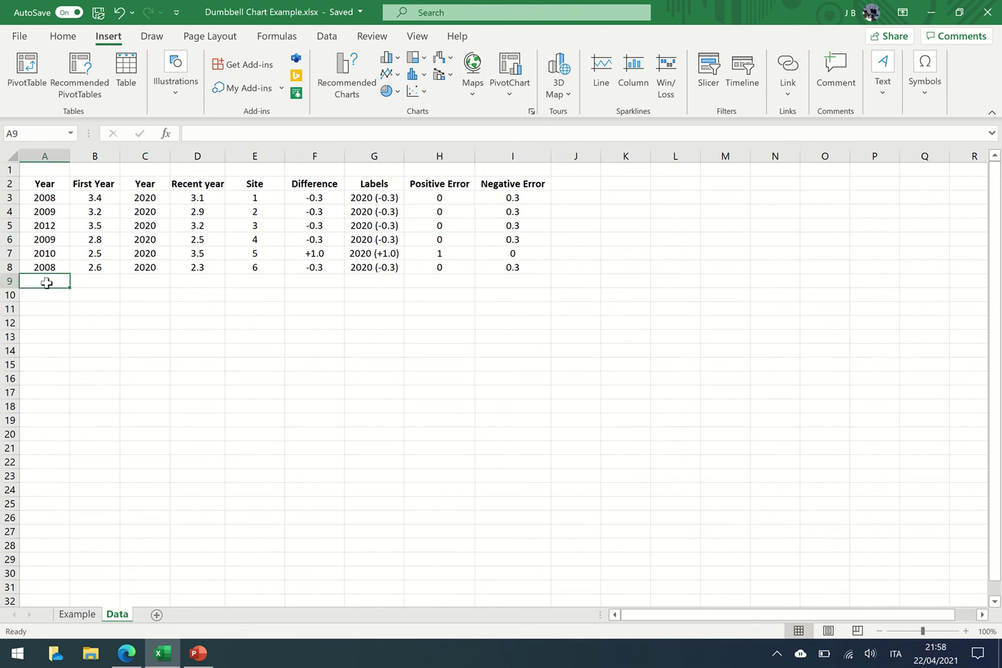
{"action": "type", "text": "20"}
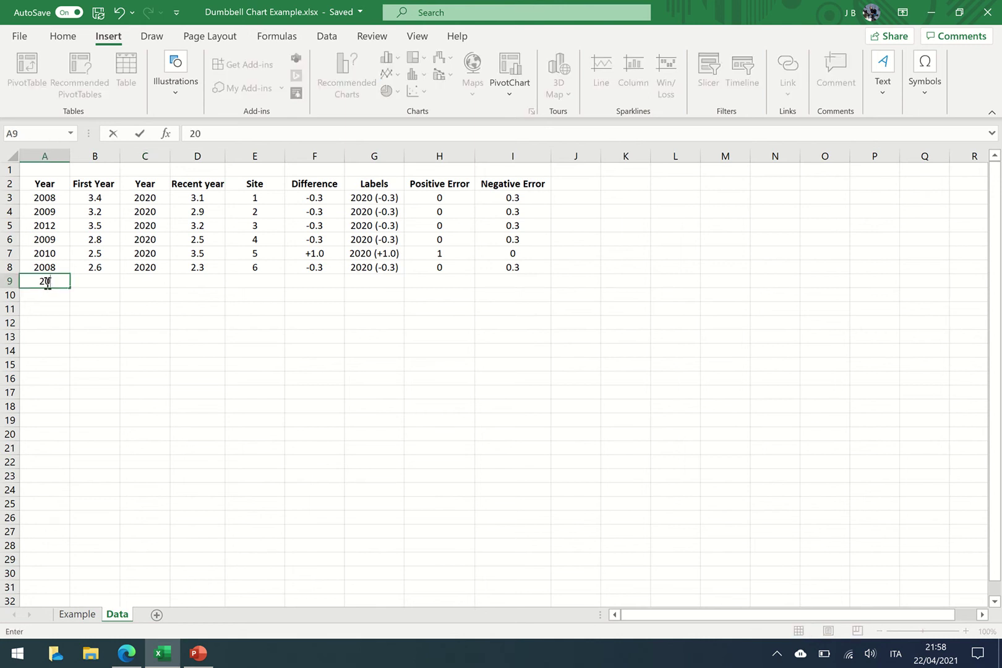
{"action": "type", "text": "09"}
{"action": "key", "text": "Tab"}
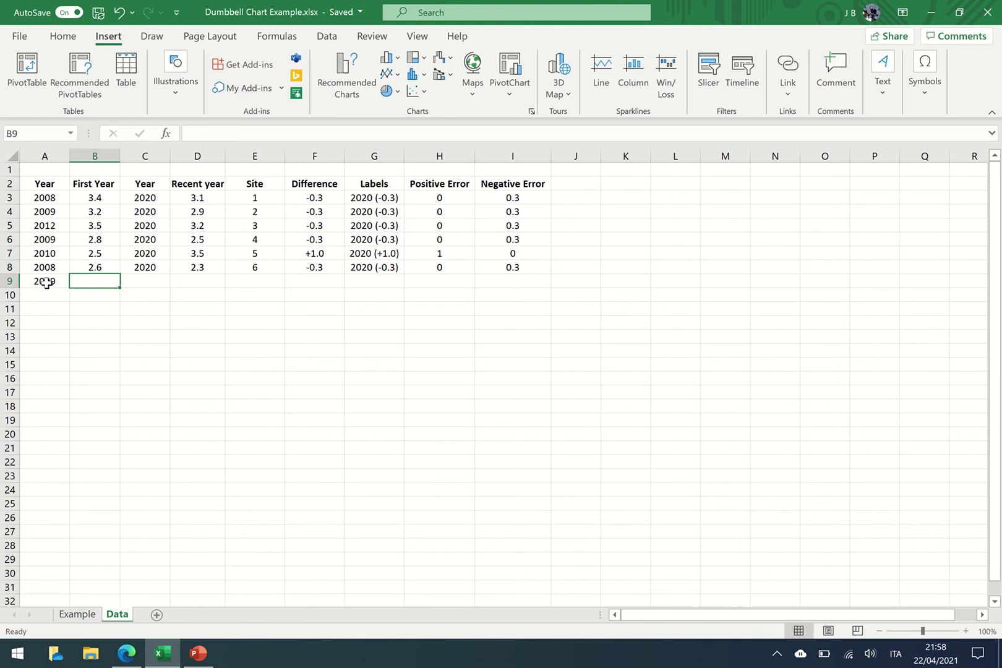
{"action": "key", "text": "Tab"}
{"action": "type", "text": "2020"}
{"action": "key", "text": "Tab"}
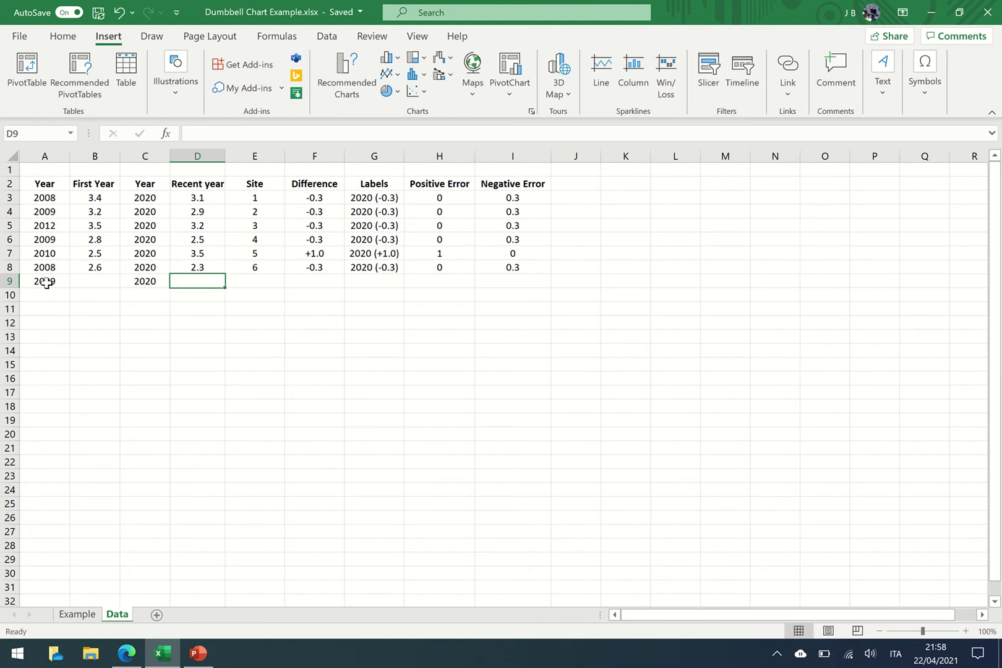
{"action": "type", "text": "4"}
{"action": "key", "text": "shift+Tab"}
{"action": "key", "text": "shift+Tab"}
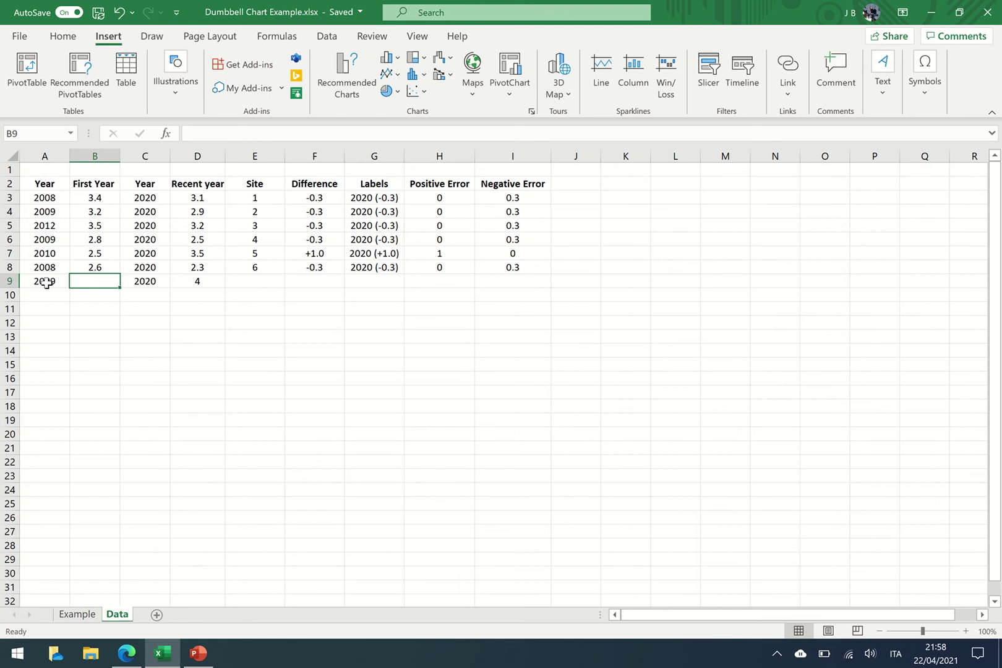
{"action": "type", "text": "1.8"}
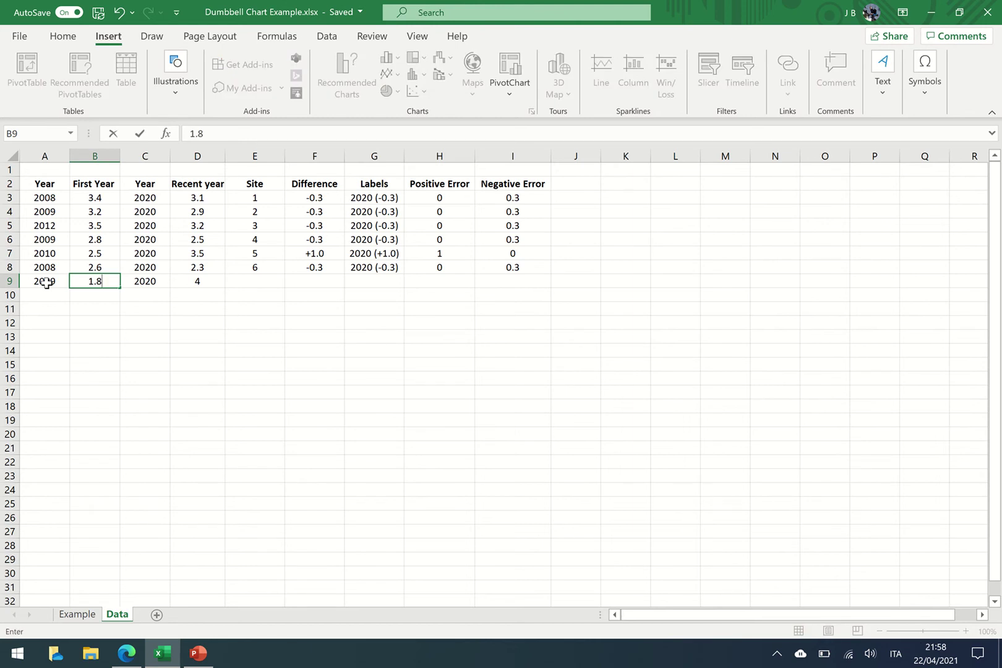
{"action": "key", "text": "Return"}
{"action": "key", "text": "Left"}
Step: Enter row 10: year 2010, First Year score 2.1, recent year 2020, score 5
{"action": "type", "text": "2010"}
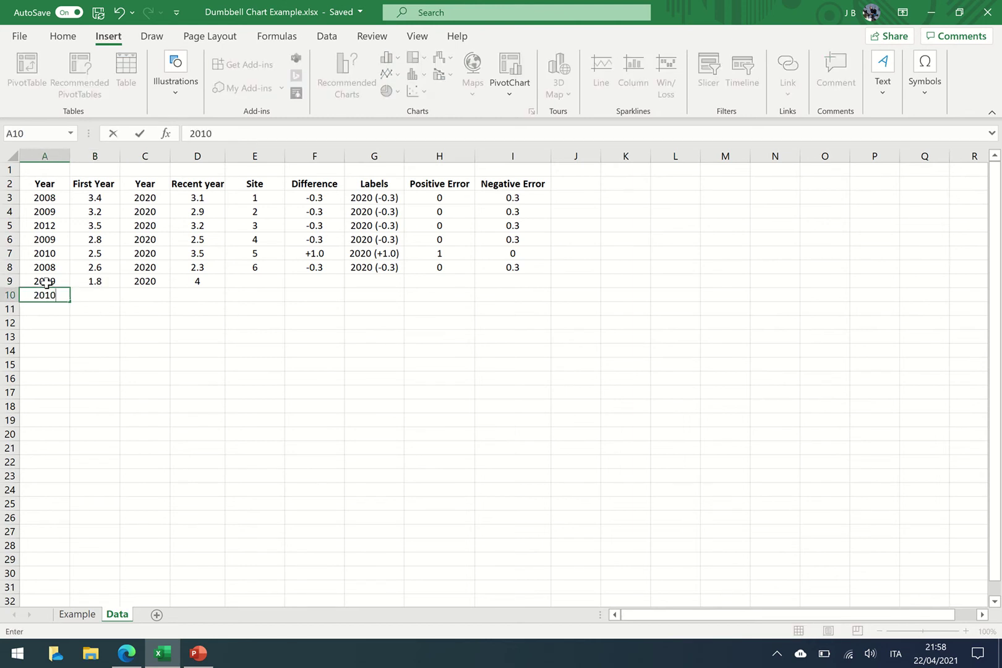
{"action": "key", "text": "Tab"}
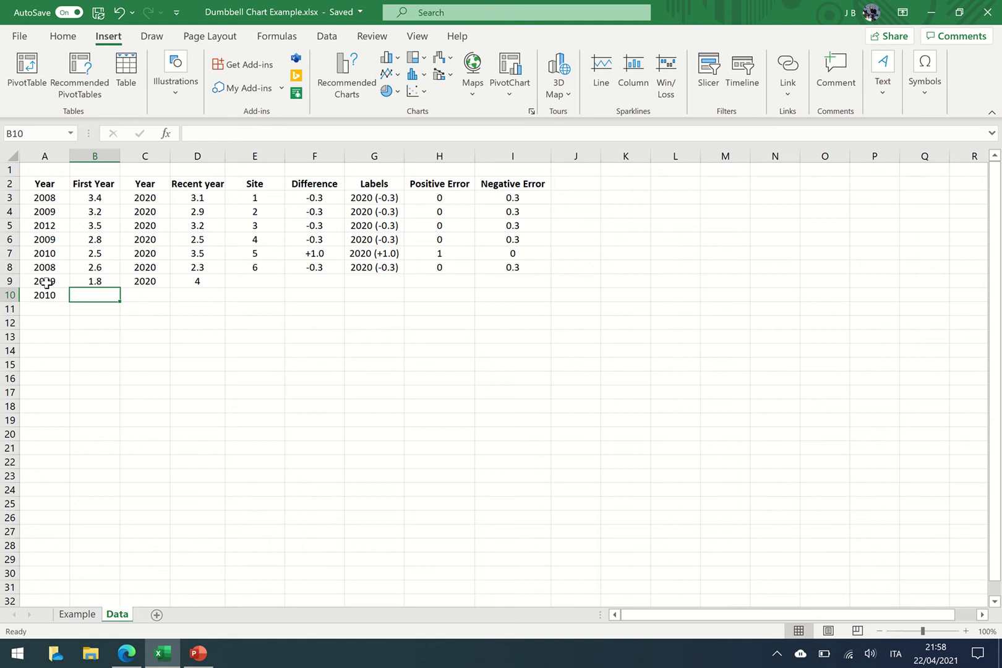
{"action": "type", "text": "2-"}
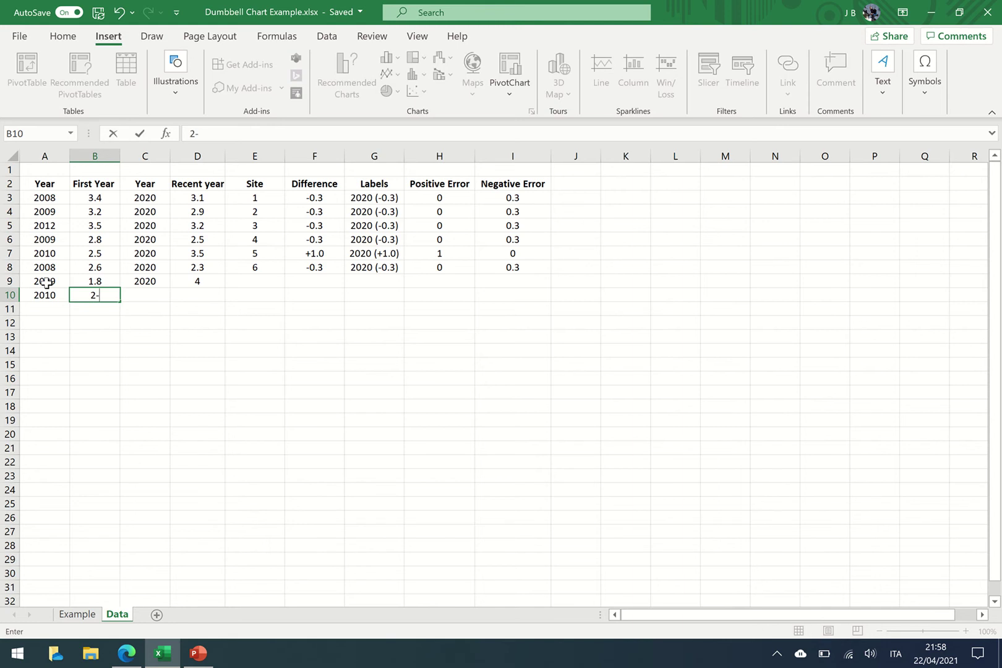
{"action": "type", "text": "1"}
{"action": "key", "text": "Tab"}
{"action": "type", "text": "2020"}
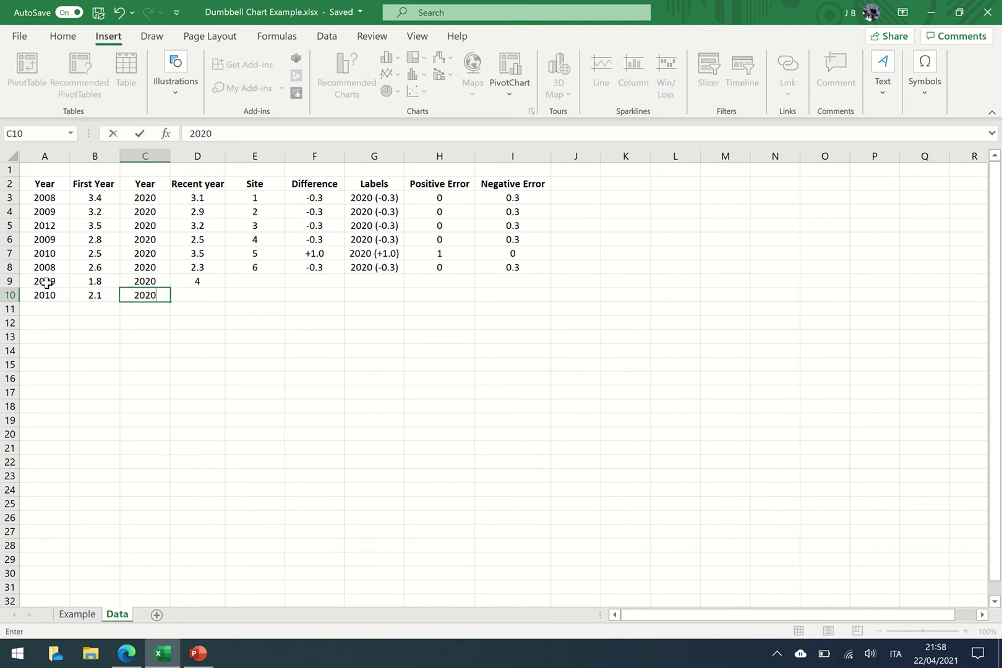
{"action": "key", "text": "Tab"}
{"action": "type", "text": "5"}
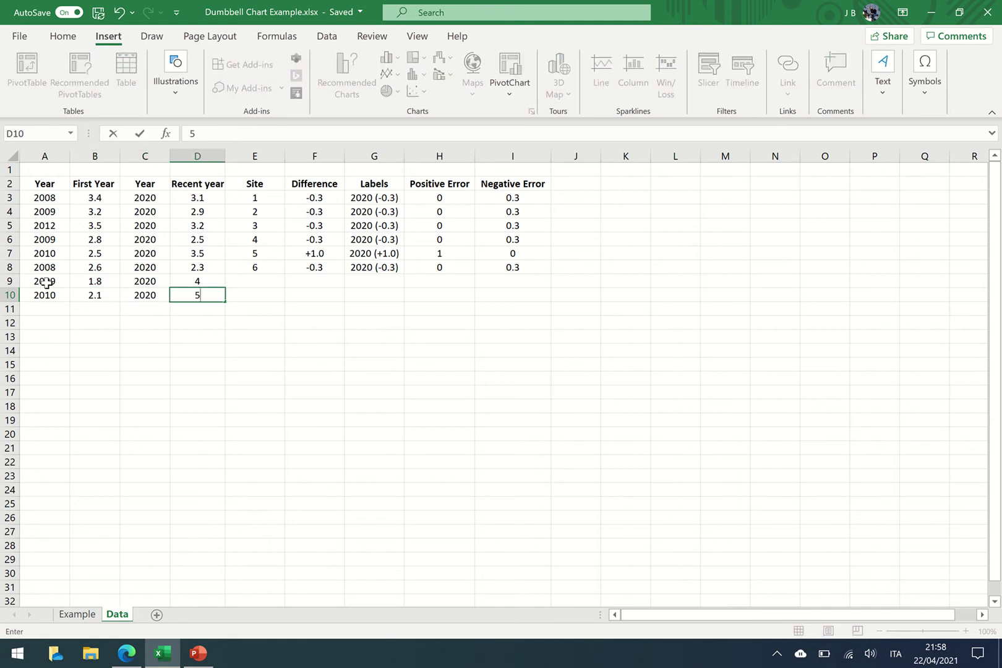
{"action": "key", "text": "Tab"}
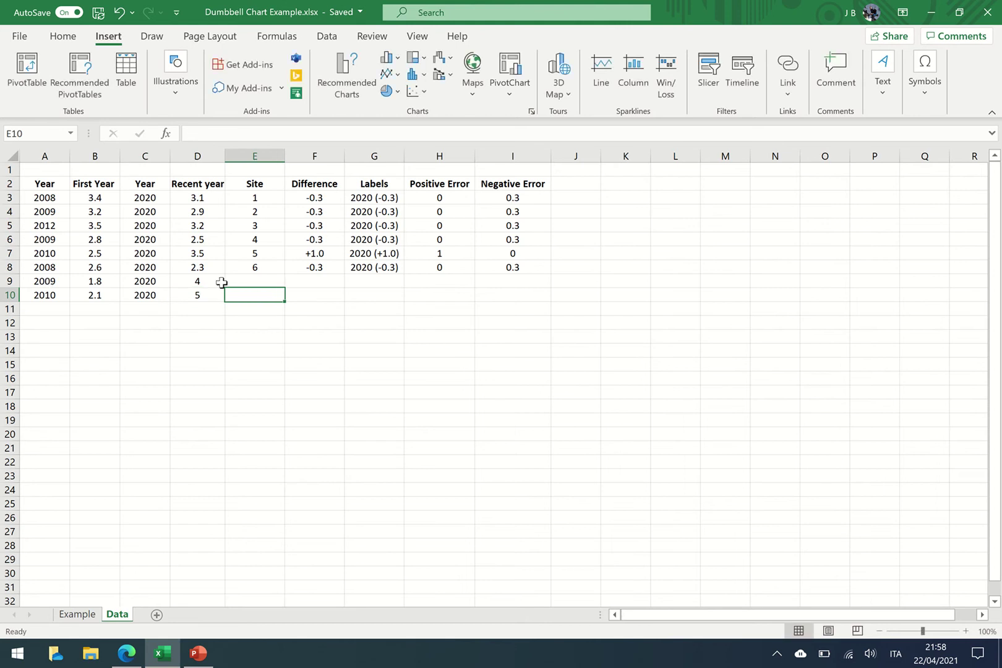
Step: Add site numbers 7 and 8, then fill the calculated columns F:I down to row 10
{"action": "left_click", "coordinate": [248, 280]}
{"action": "type", "text": "7"}
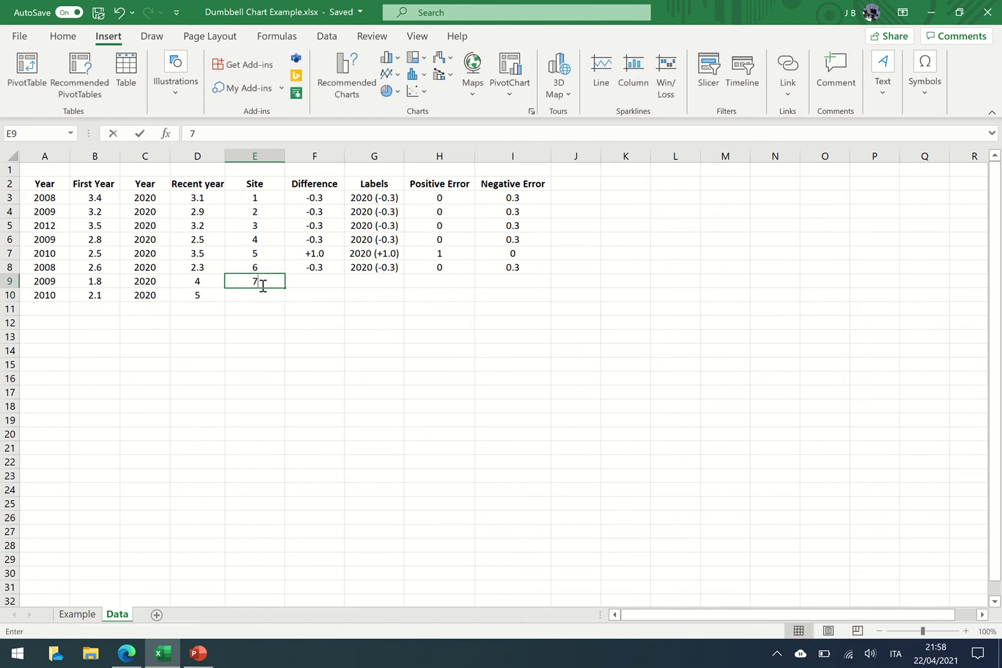
{"action": "key", "text": "Return"}
{"action": "type", "text": "8"}
{"action": "left_click", "coordinate": [288, 347]}
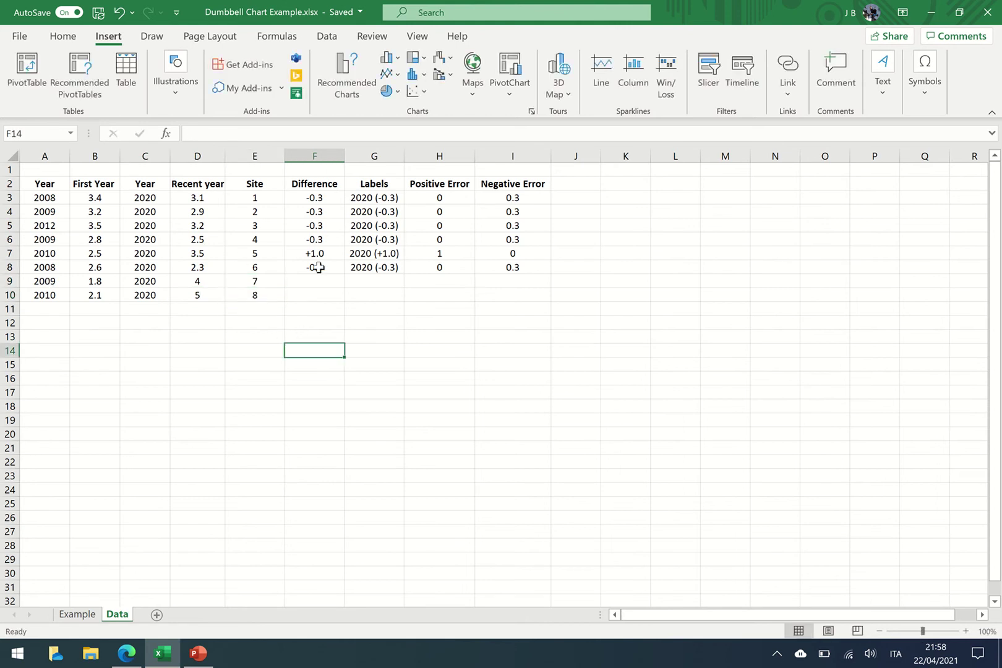
{"action": "left_click_drag", "start_coordinate": [318, 267], "coordinate": [540, 297]}
{"action": "left_click", "coordinate": [449, 352]}
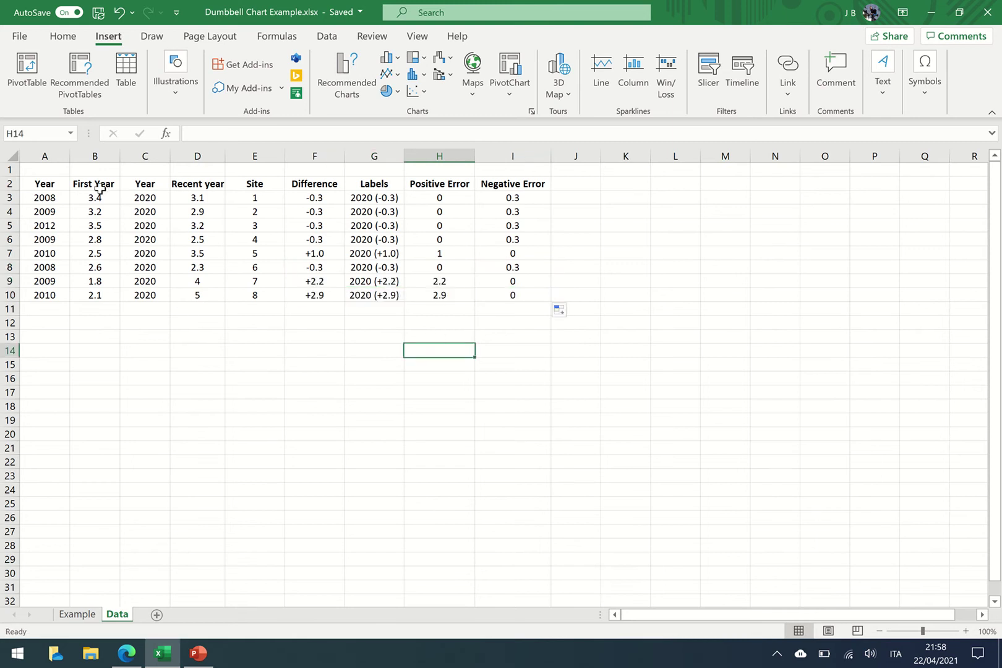
Step: Insert a scatter chart of First Year (B2:B10) and Site (E2:E10), placed below the table
{"action": "left_click_drag", "start_coordinate": [104, 185], "coordinate": [96, 295]}
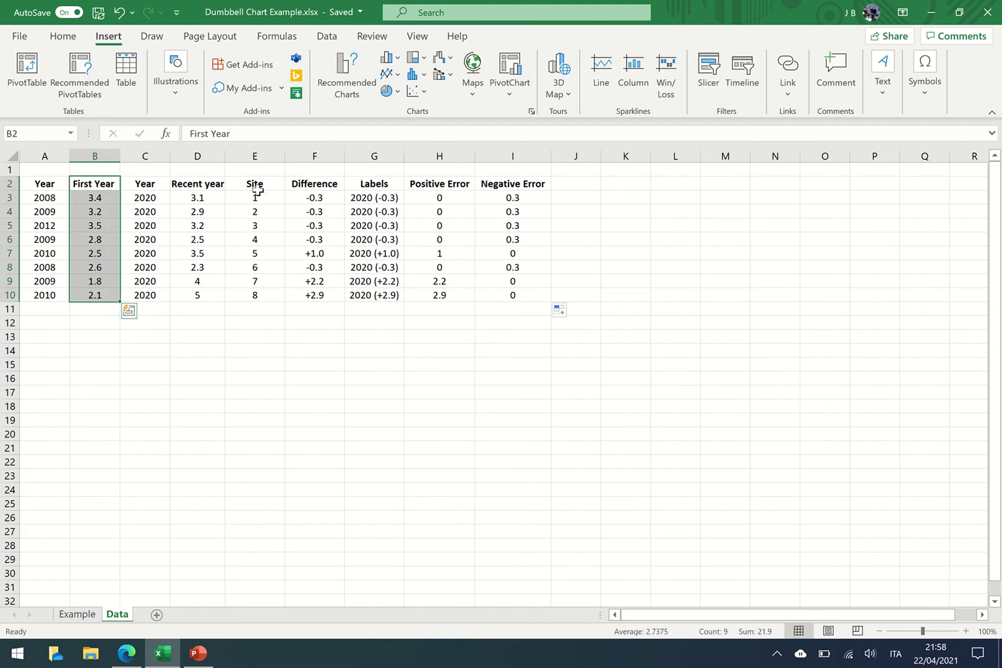
{"action": "left_click_drag", "start_coordinate": [260, 184], "coordinate": [259, 294]}
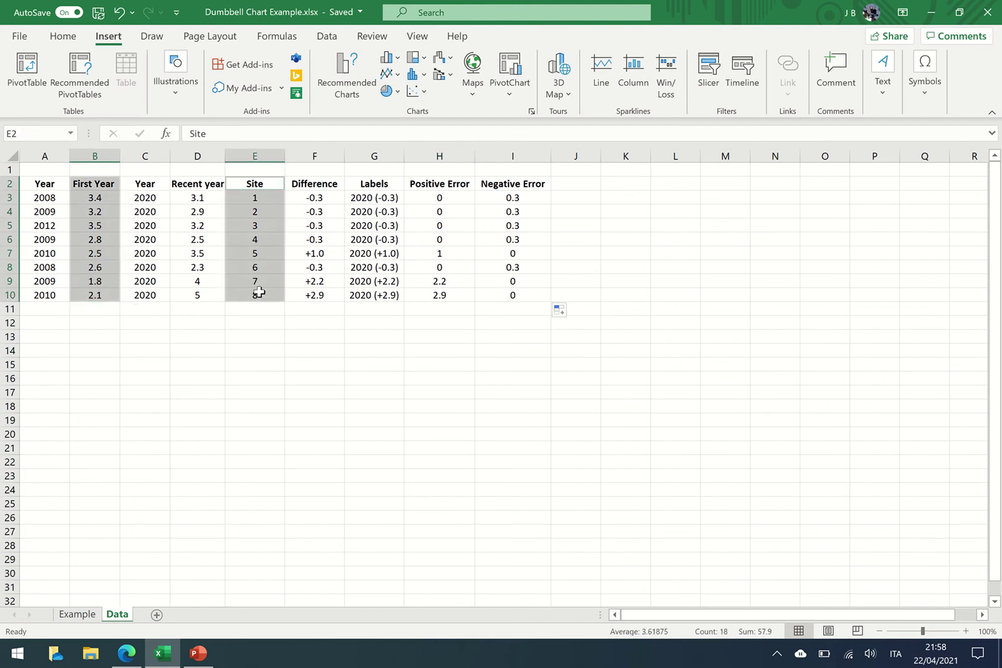
{"action": "left_click", "coordinate": [421, 94]}
{"action": "left_click", "coordinate": [426, 141]}
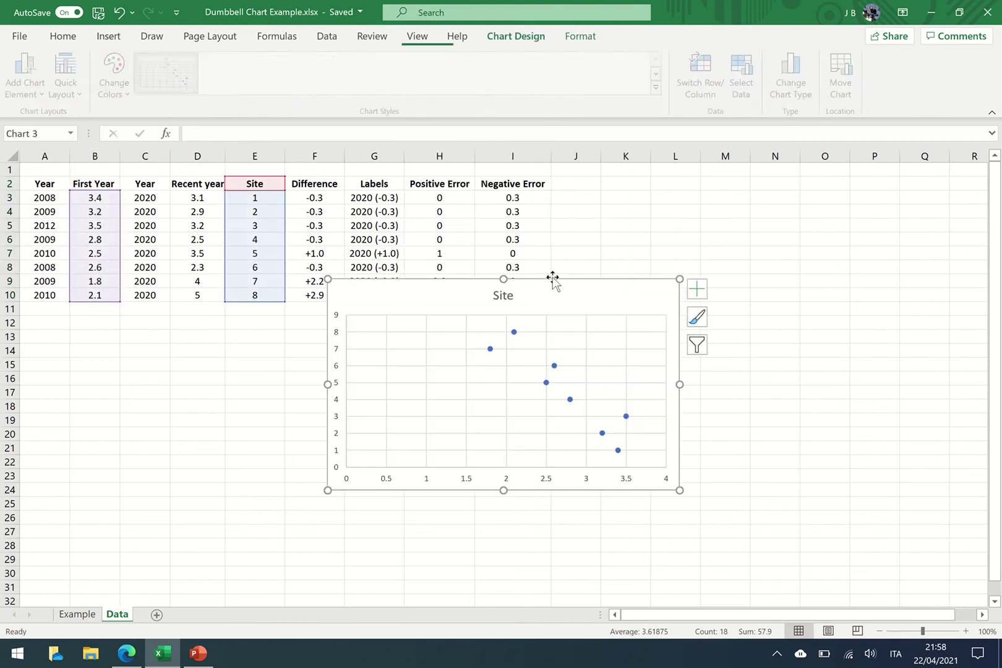
{"action": "left_click_drag", "start_coordinate": [566, 293], "coordinate": [424, 335]}
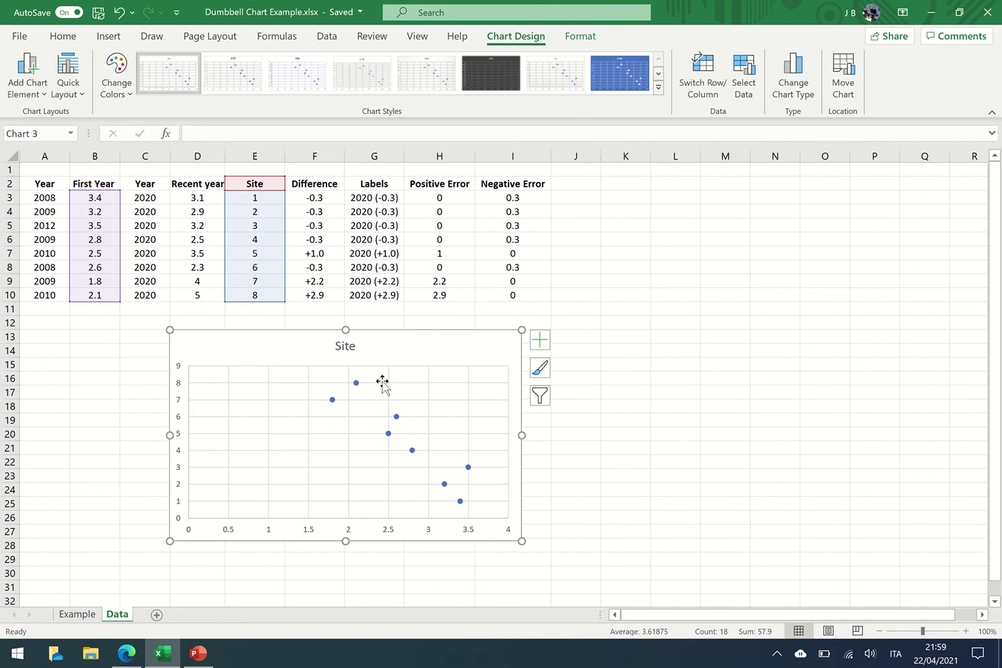
Step: Name the chart's existing series 'First Year' from its column header
{"action": "right_click", "coordinate": [441, 338]}
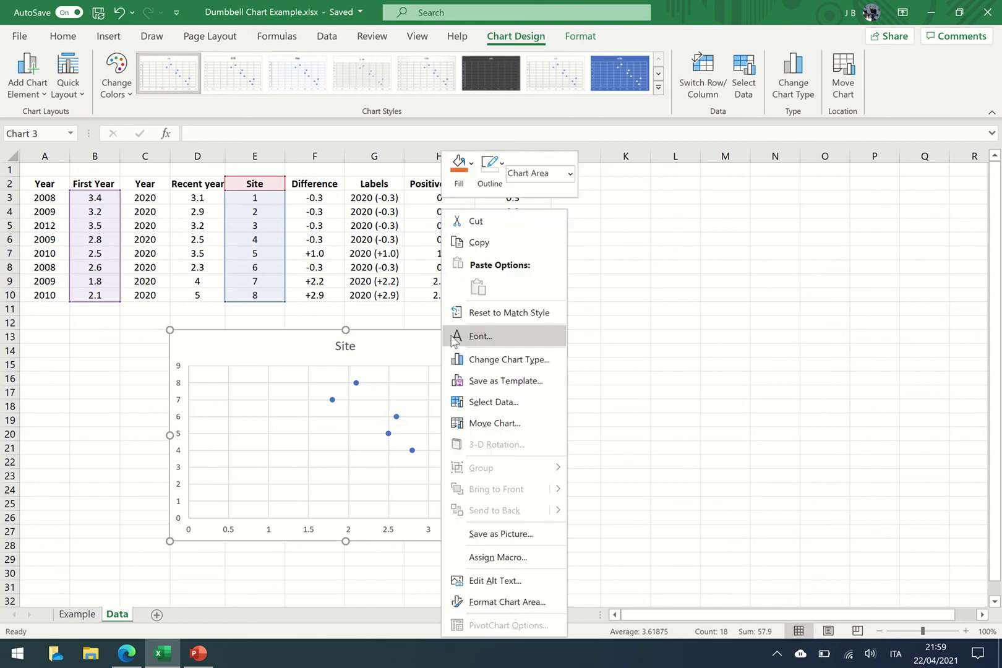
{"action": "left_click", "coordinate": [510, 404]}
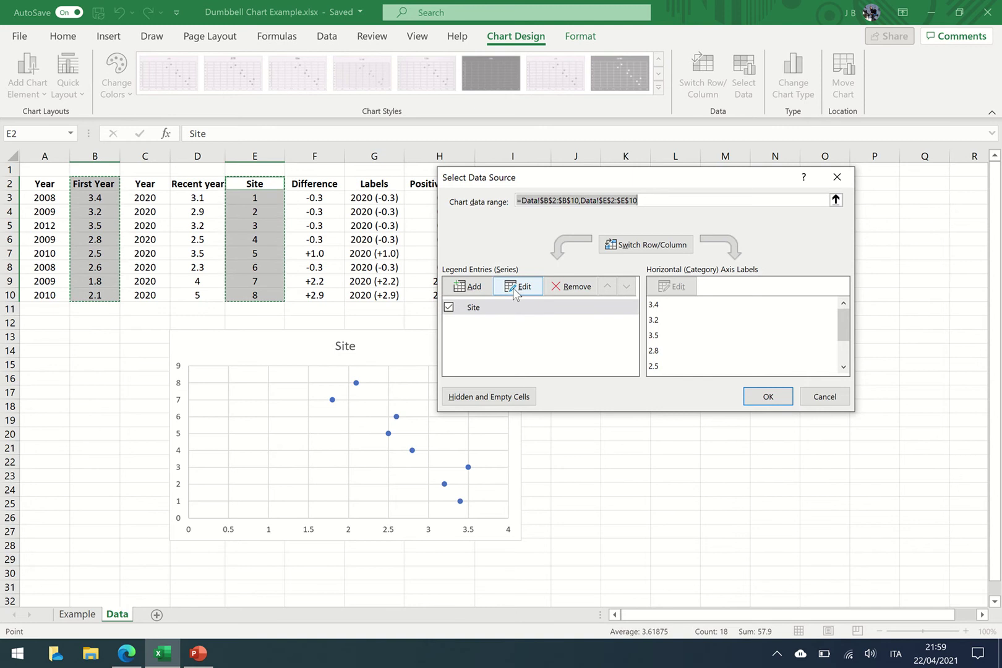
{"action": "left_click", "coordinate": [518, 287]}
{"action": "left_click", "coordinate": [107, 184]}
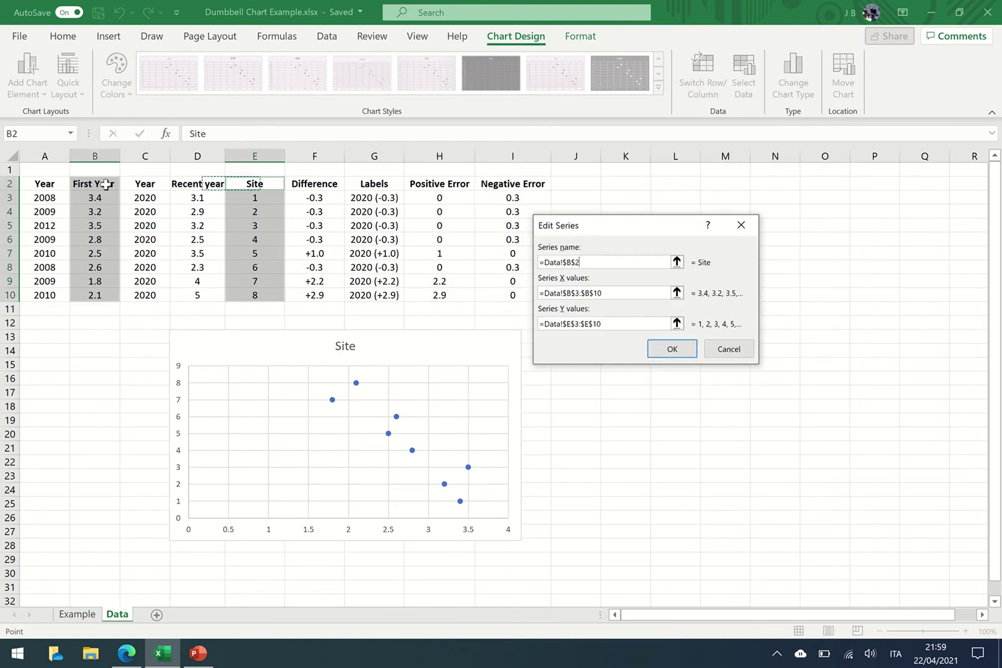
{"action": "left_click", "coordinate": [664, 350]}
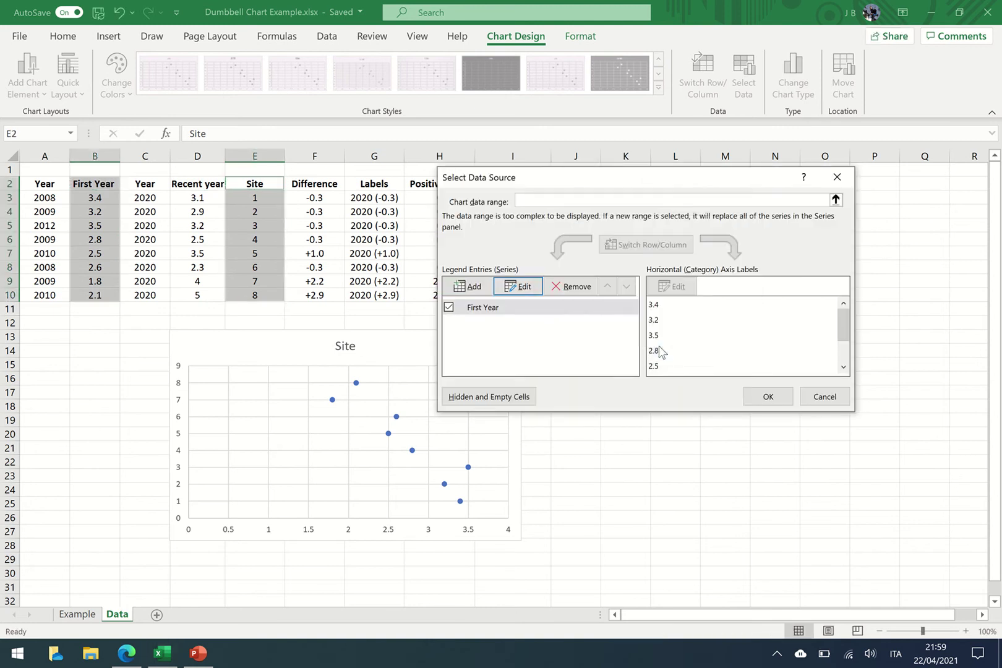
Step: Add a 'Recent year' series with X values D3:D10 and Y values E3:E10
{"action": "left_click", "coordinate": [468, 287]}
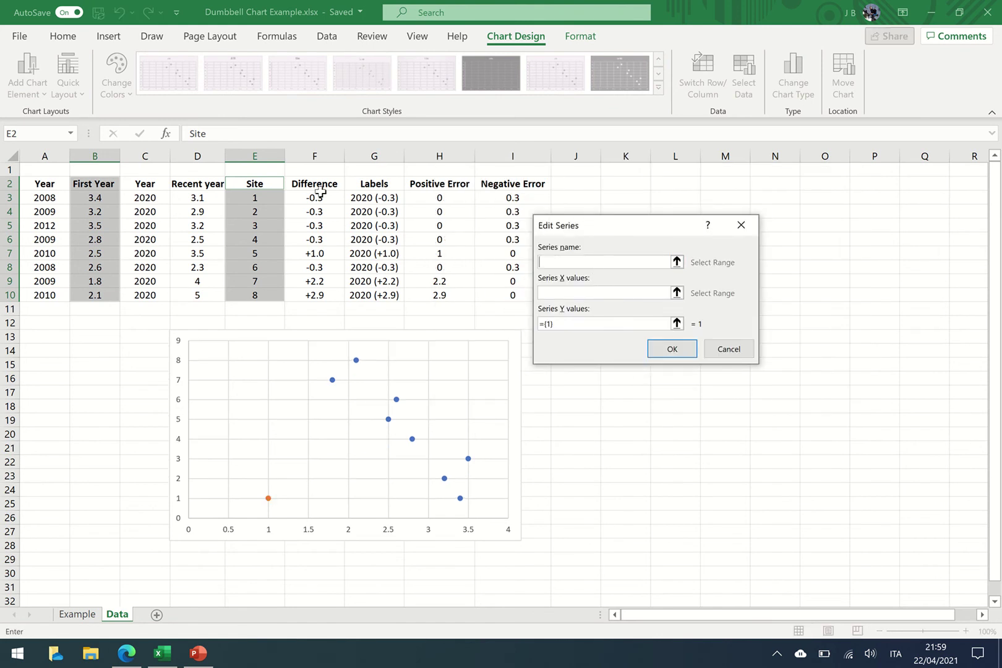
{"action": "left_click", "coordinate": [212, 184]}
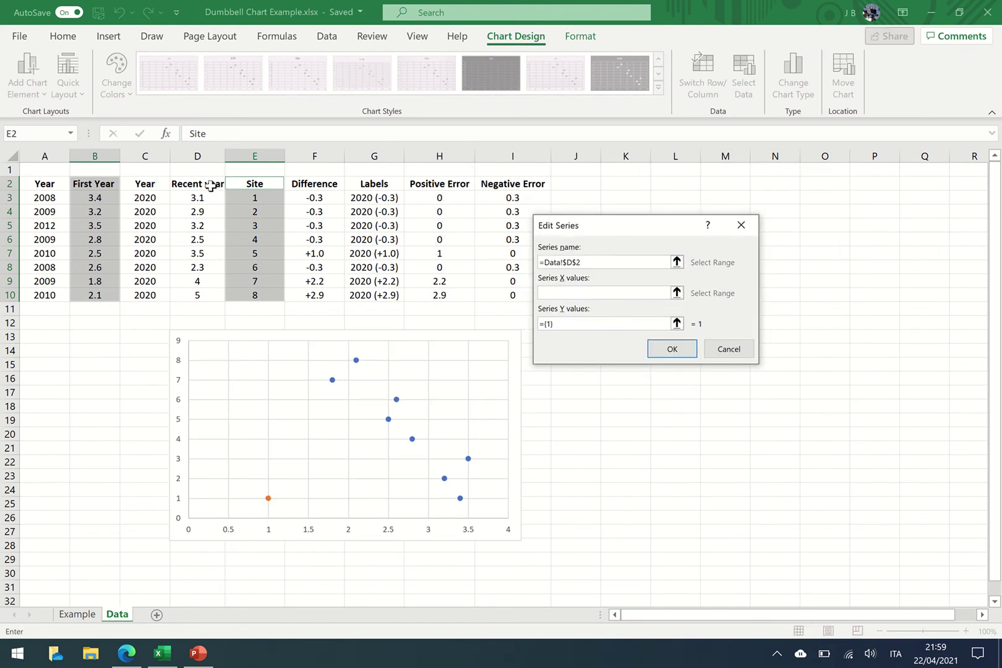
{"action": "left_click", "coordinate": [546, 294]}
{"action": "left_click", "coordinate": [256, 198]}
{"action": "left_click_drag", "start_coordinate": [263, 218], "coordinate": [271, 293]}
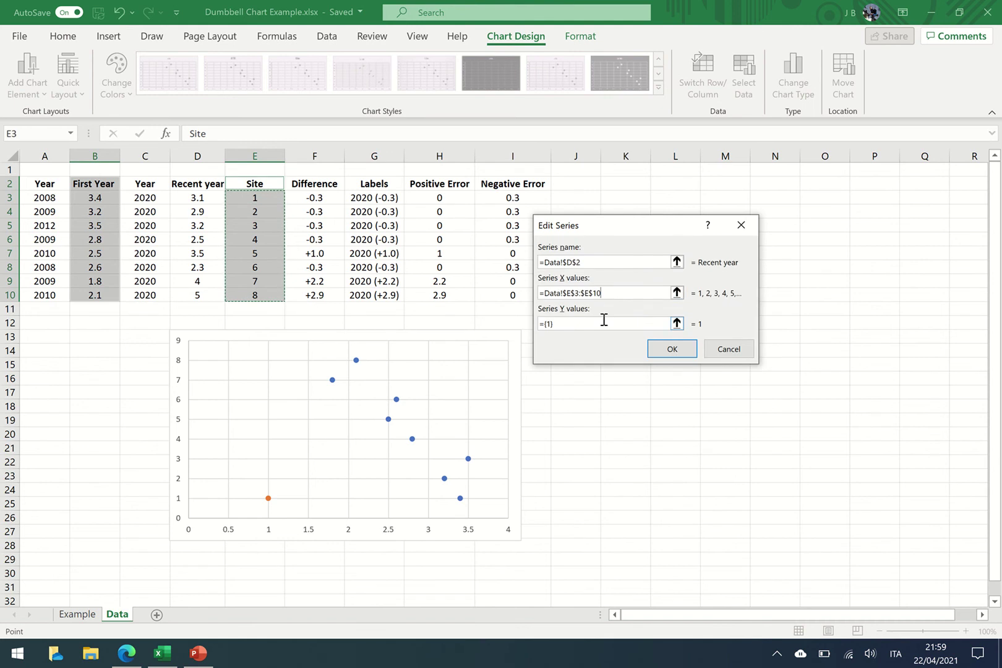
{"action": "left_click_drag", "start_coordinate": [613, 292], "coordinate": [534, 294]}
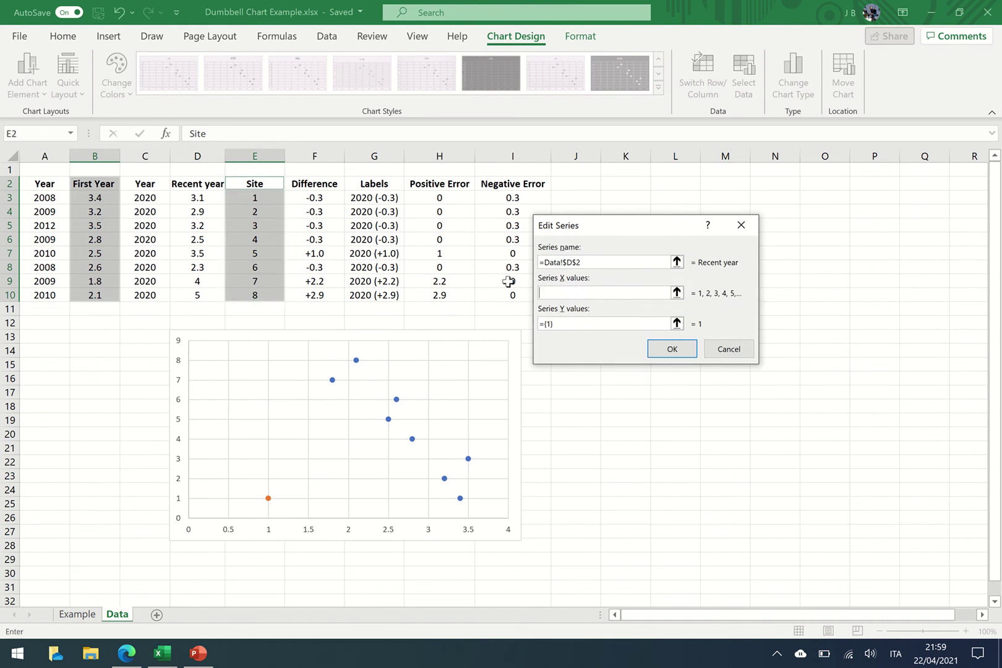
{"action": "left_click_drag", "start_coordinate": [198, 198], "coordinate": [196, 298]}
{"action": "left_click", "coordinate": [590, 324]}
{"action": "left_click_drag", "start_coordinate": [589, 324], "coordinate": [521, 324]}
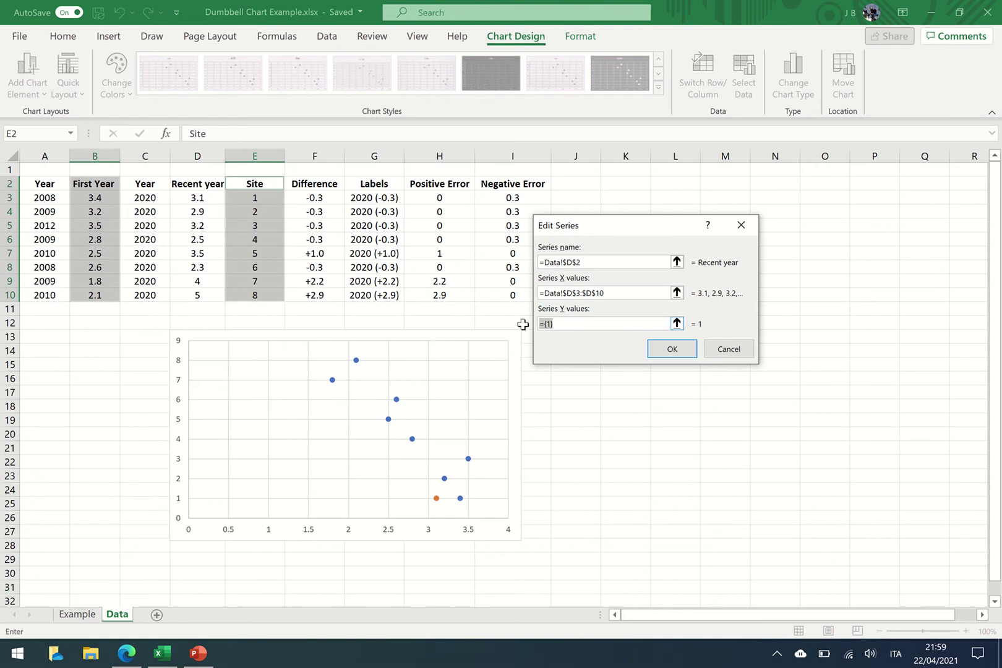
{"action": "key", "text": "BackSpace"}
{"action": "left_click_drag", "start_coordinate": [256, 198], "coordinate": [261, 294]}
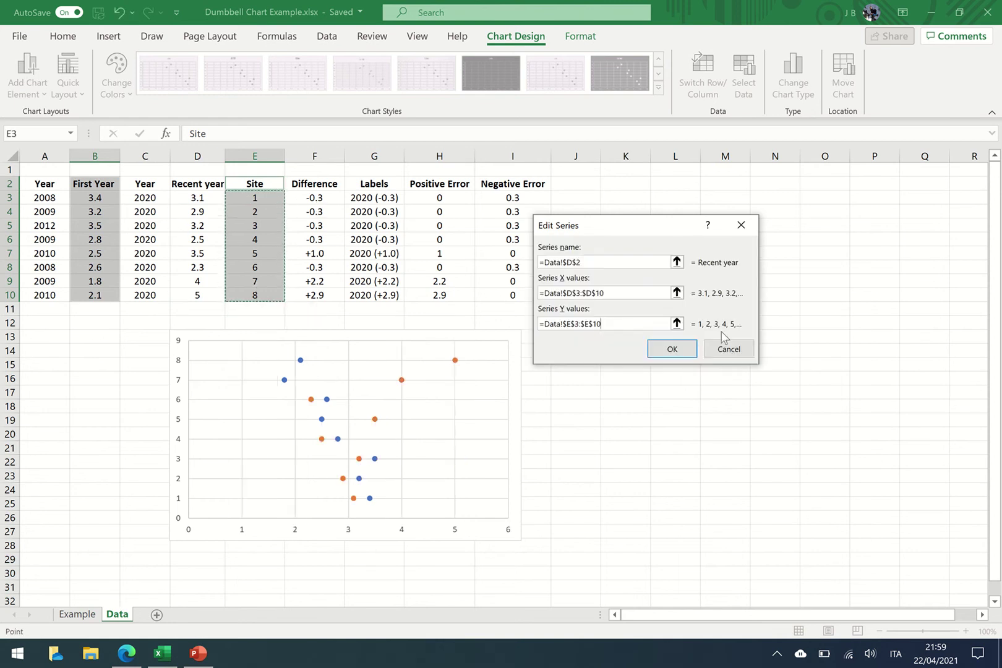
{"action": "left_click", "coordinate": [672, 349]}
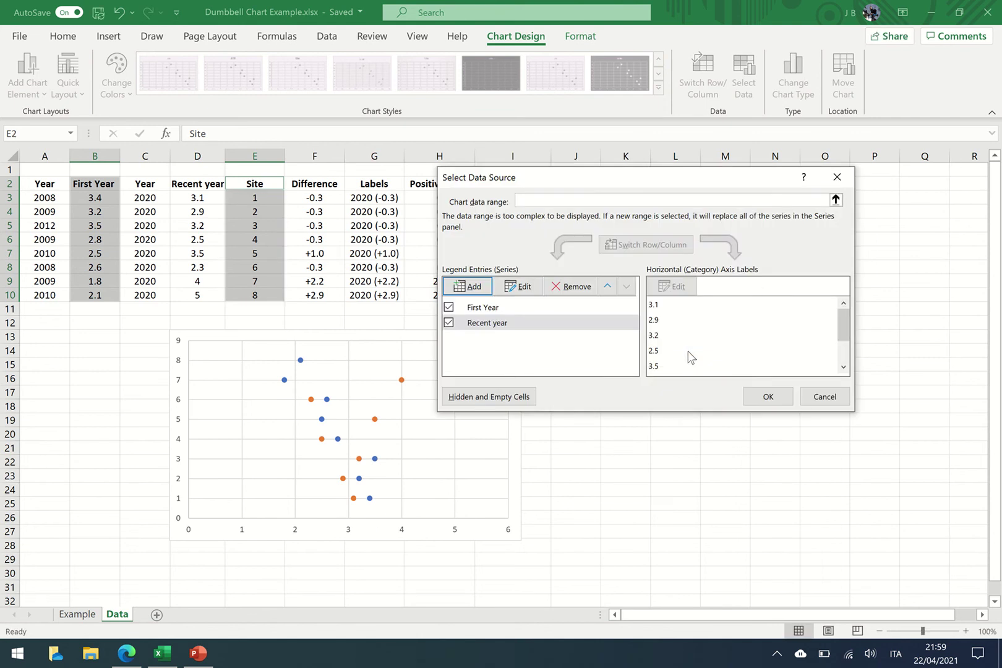
Step: Set the horizontal axis bounds to a minimum of 0 and a maximum of 5
{"action": "left_click", "coordinate": [792, 405]}
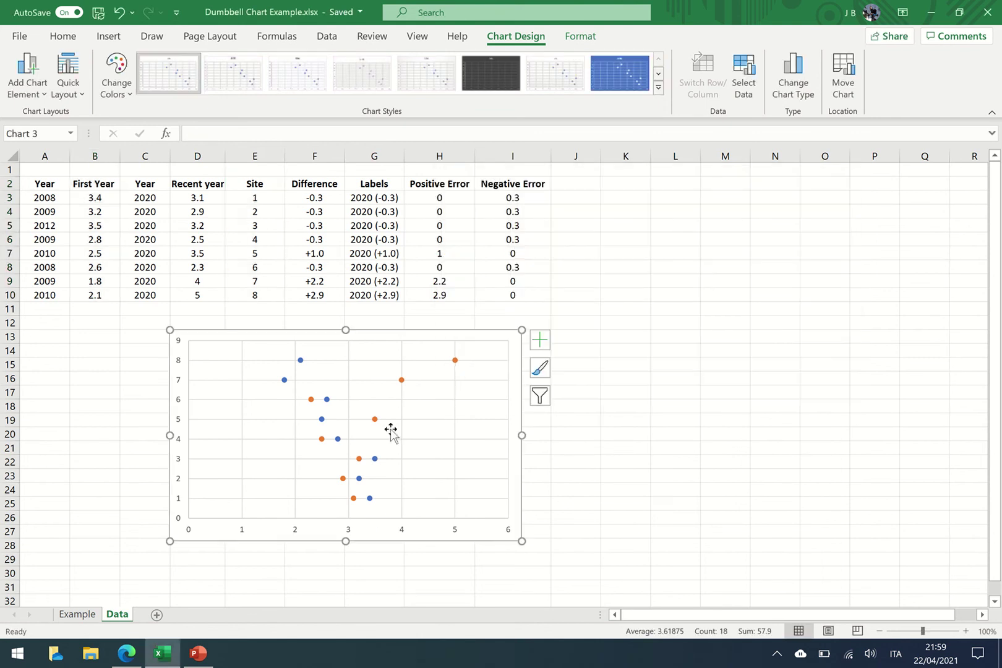
{"action": "left_click", "coordinate": [402, 535]}
{"action": "right_click", "coordinate": [402, 535]}
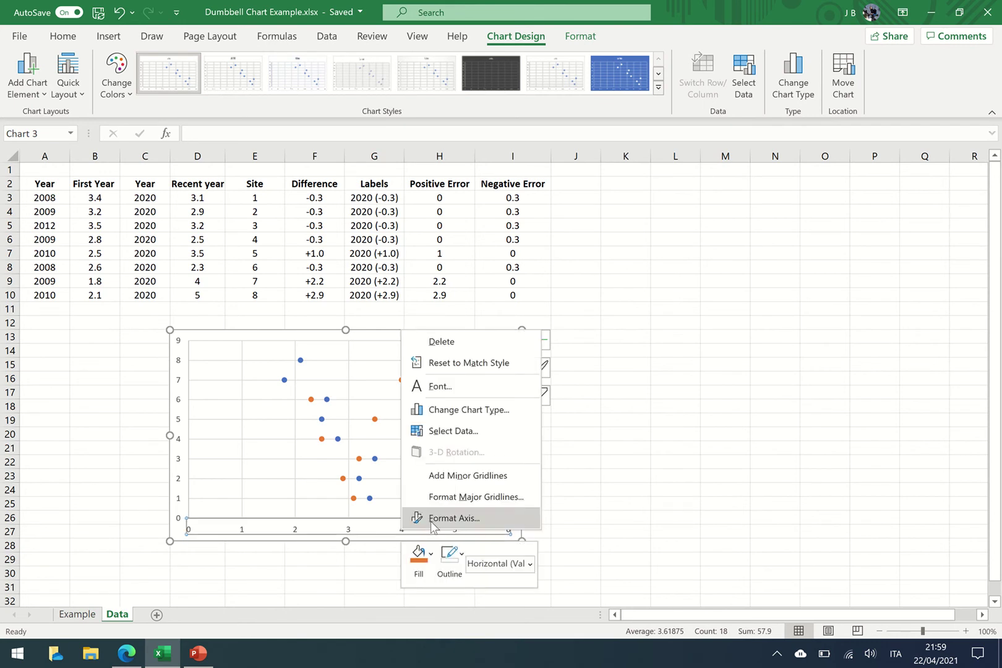
{"action": "key", "text": "Escape"}
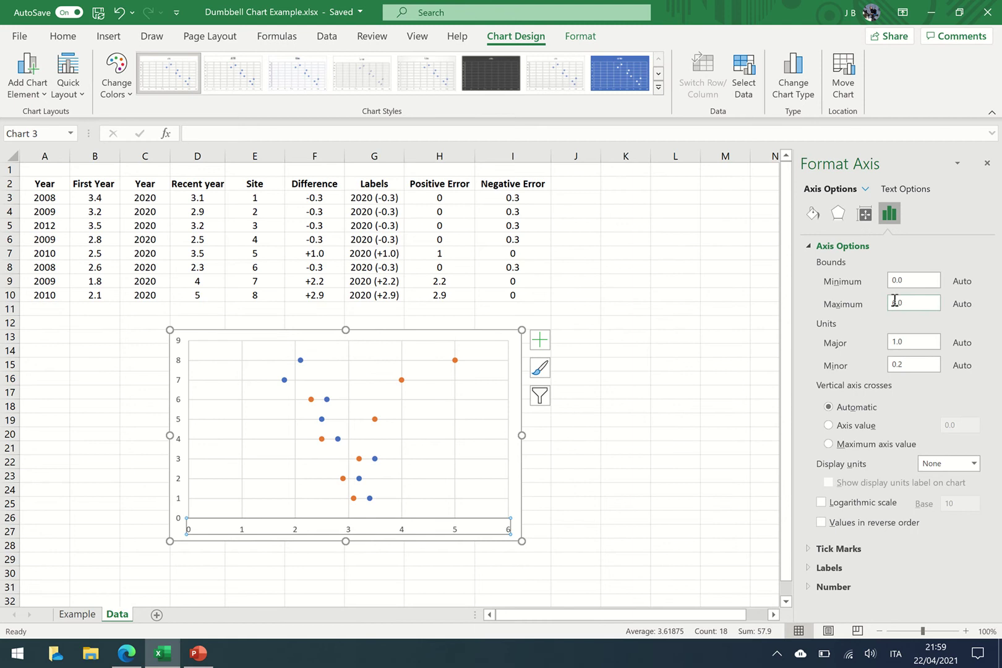
{"action": "type", "text": "5"}
{"action": "key", "text": "shift+Tab"}
{"action": "type", "text": "0"}
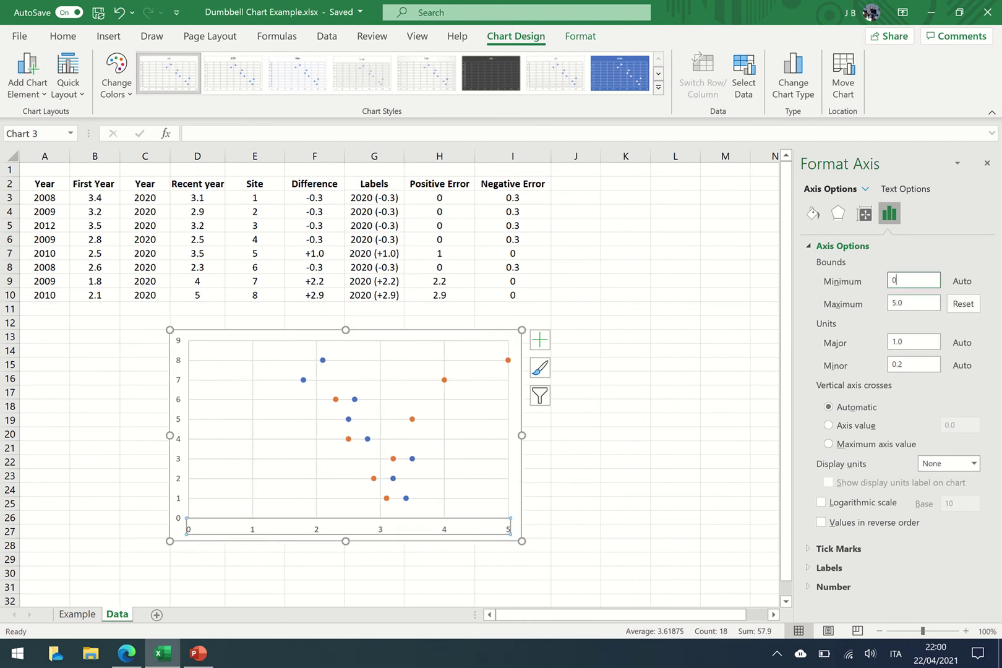
{"action": "left_click", "coordinate": [924, 342]}
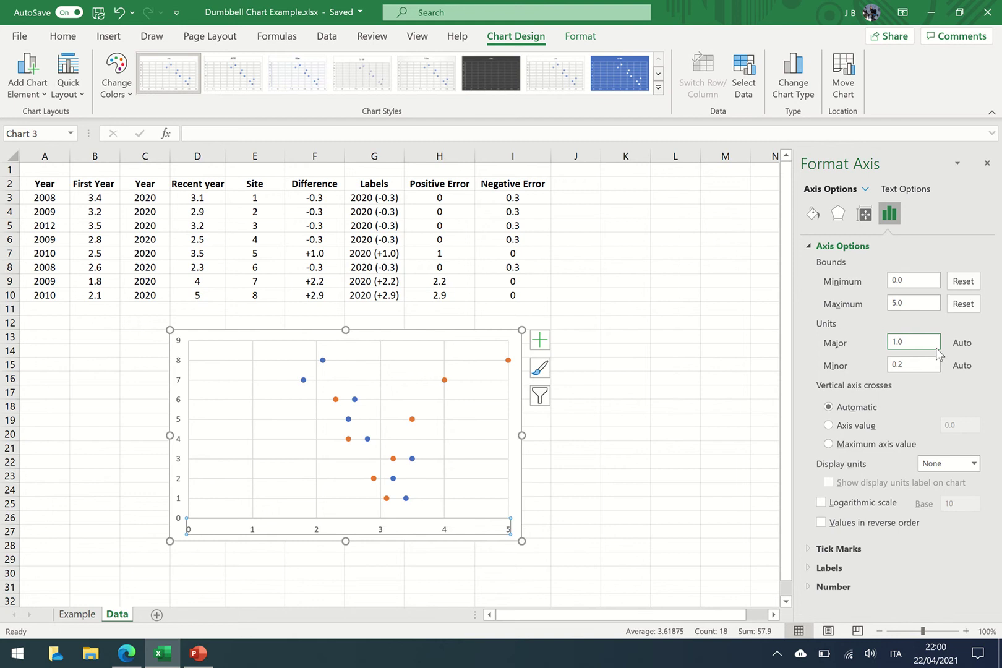
{"action": "left_click", "coordinate": [660, 407]}
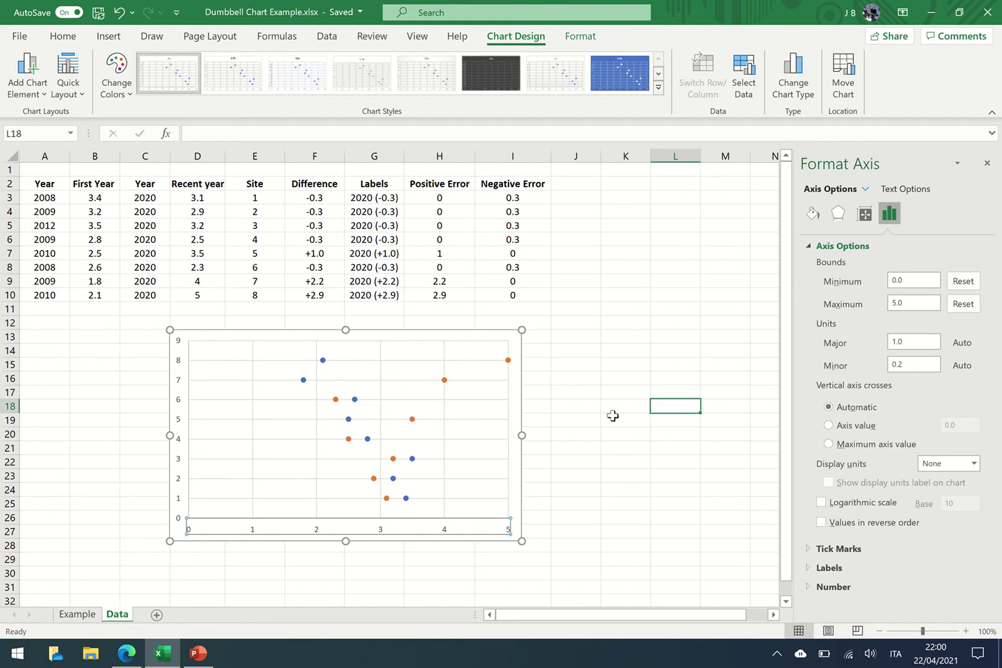
Step: Reverse the vertical axis value order and give it a solid black line
{"action": "left_click", "coordinate": [180, 345]}
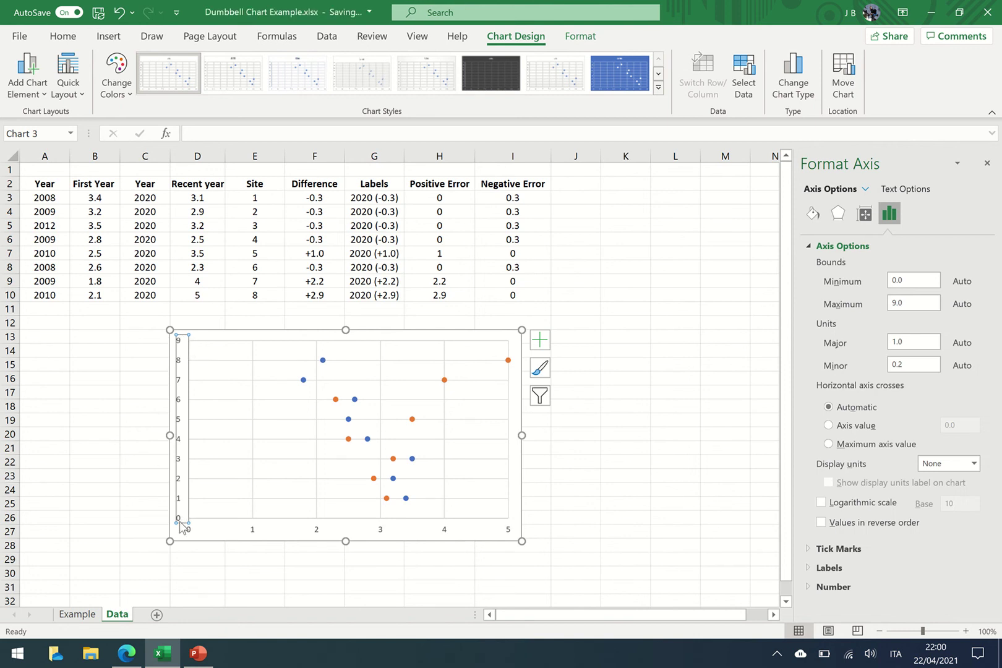
{"action": "left_click", "coordinate": [821, 522]}
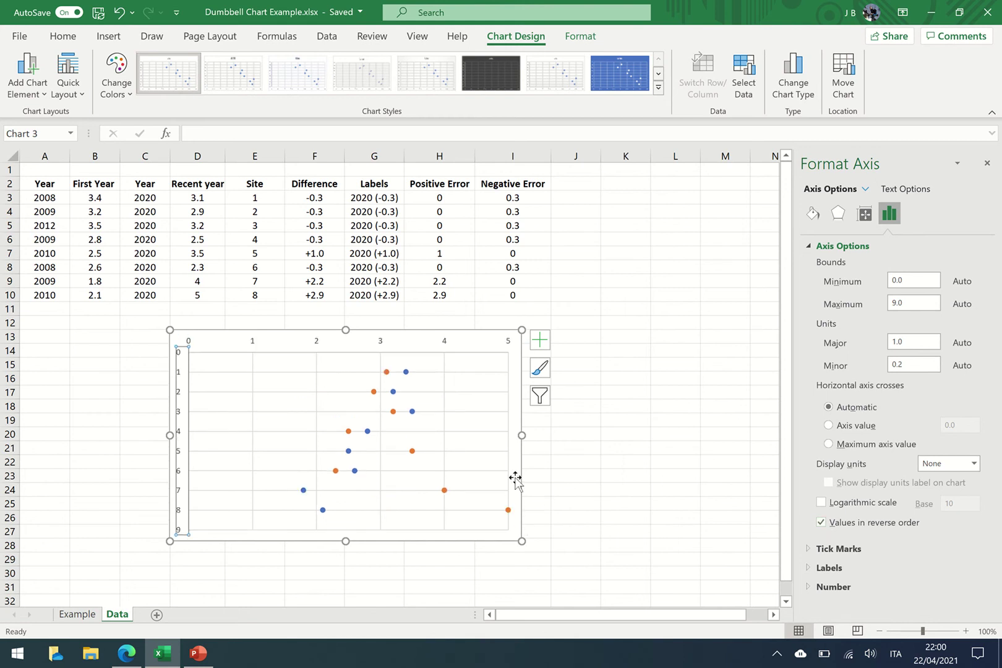
{"action": "left_click", "coordinate": [813, 214]}
{"action": "left_click", "coordinate": [844, 305]}
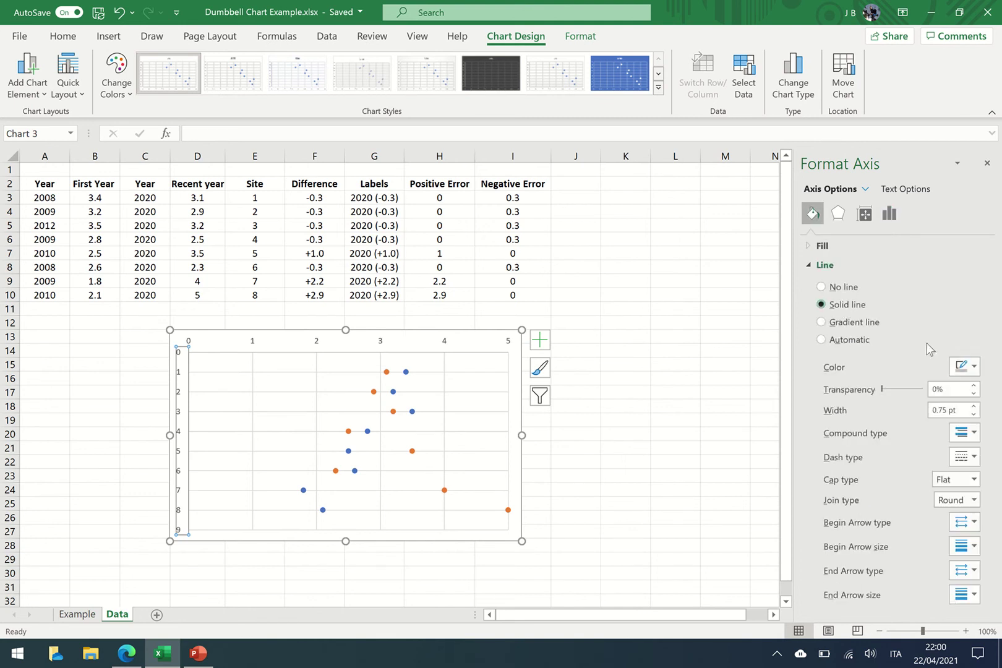
{"action": "left_click", "coordinate": [963, 366]}
{"action": "left_click", "coordinate": [894, 405]}
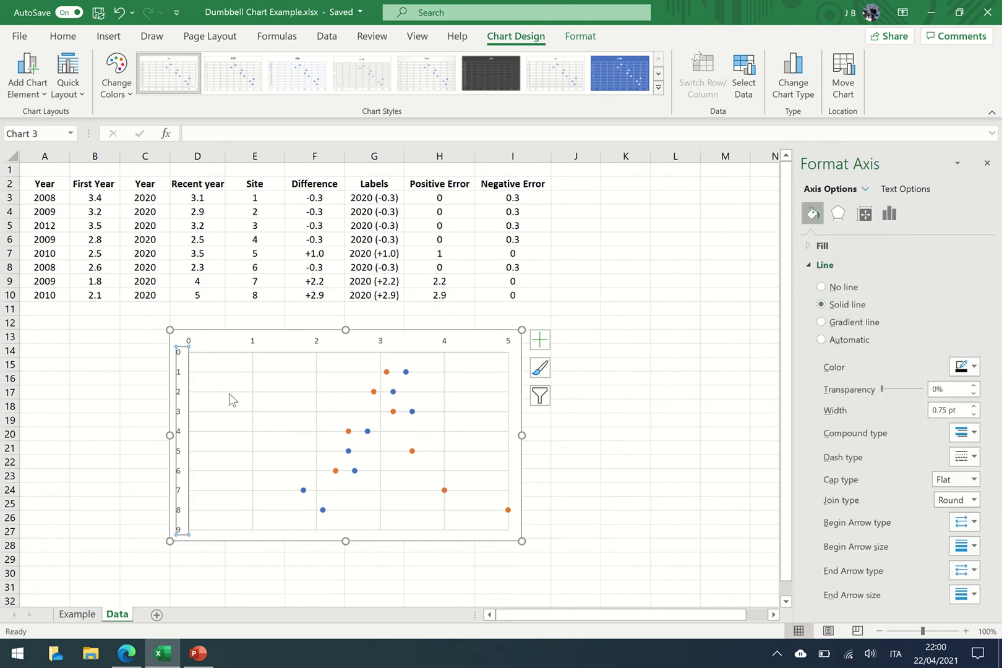
Step: Make the horizontal axis line and the plot area border black
{"action": "left_click", "coordinate": [254, 345]}
{"action": "left_click", "coordinate": [963, 366]}
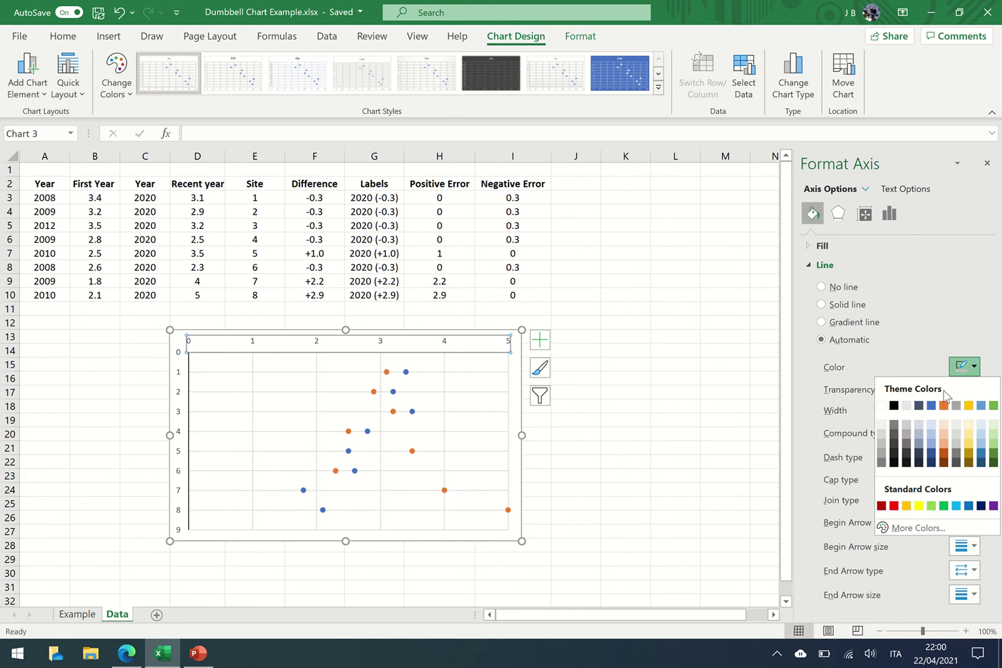
{"action": "left_click", "coordinate": [894, 406]}
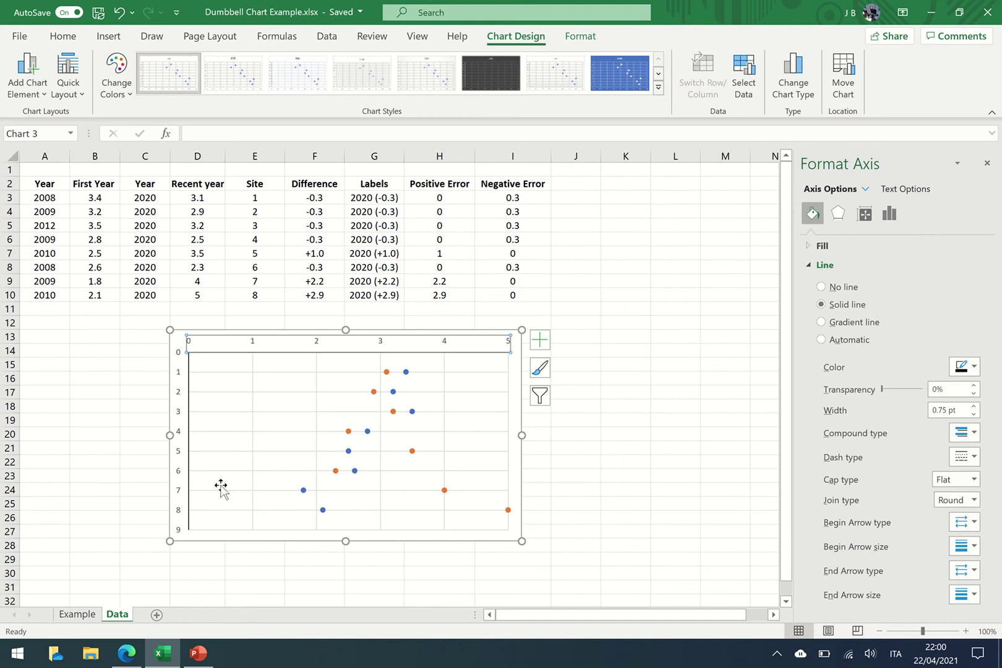
{"action": "left_click", "coordinate": [218, 522]}
{"action": "left_click", "coordinate": [958, 367]}
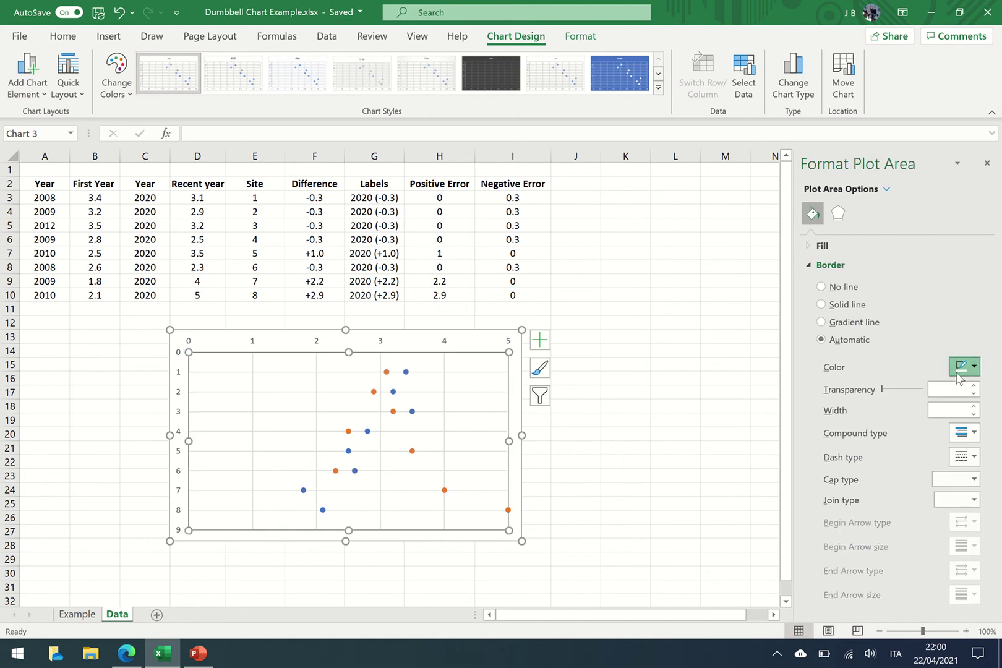
{"action": "left_click", "coordinate": [899, 403]}
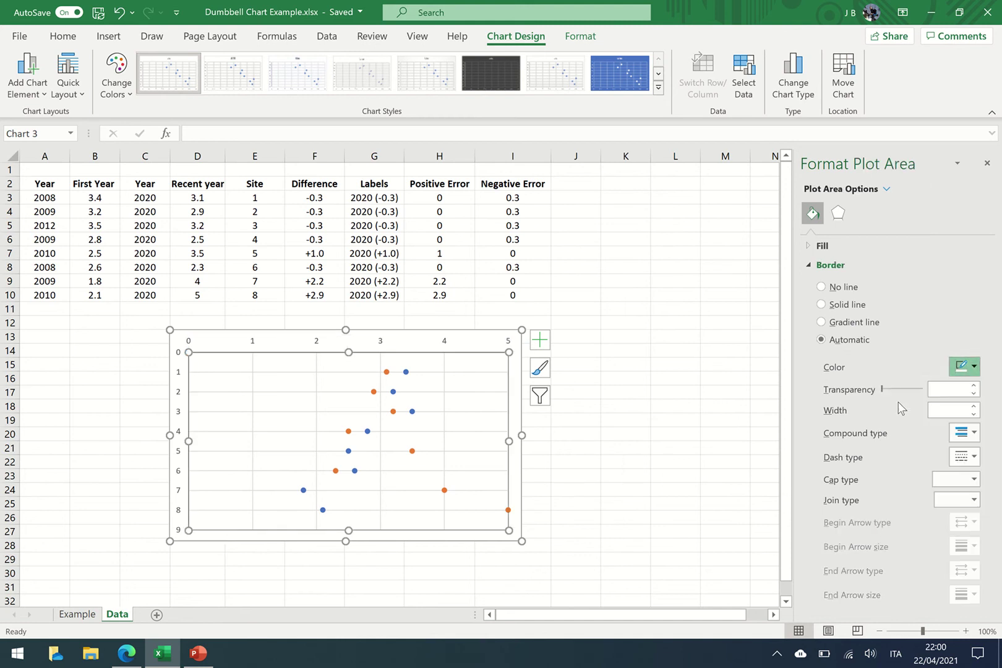
{"action": "left_click", "coordinate": [381, 342]}
{"action": "left_click", "coordinate": [379, 342]}
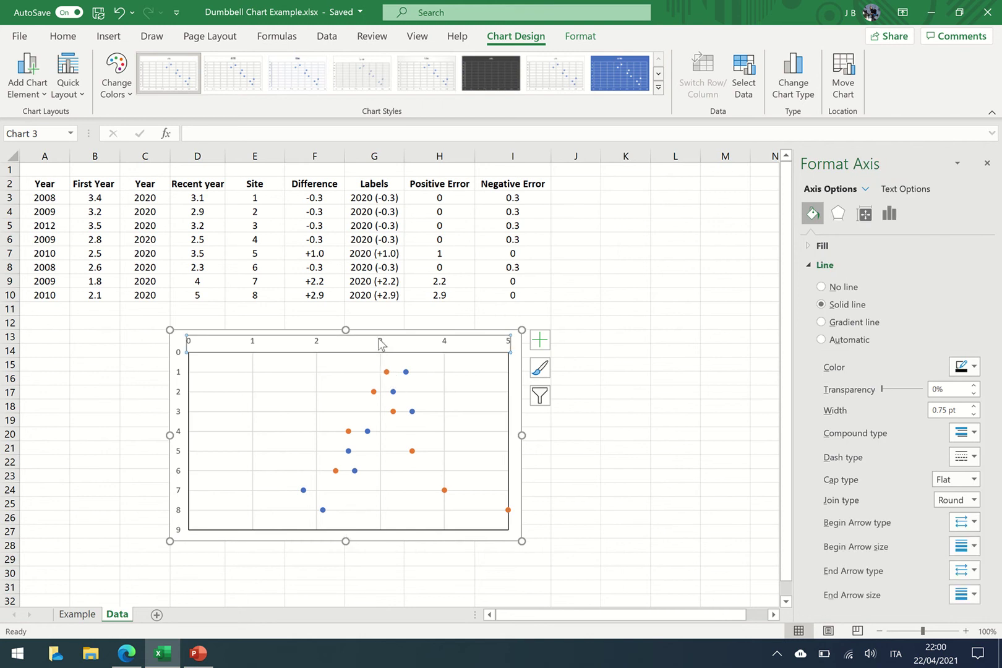
Step: Set the horizontal axis label position to High so labels sit at the chart bottom
{"action": "left_click", "coordinate": [889, 213]}
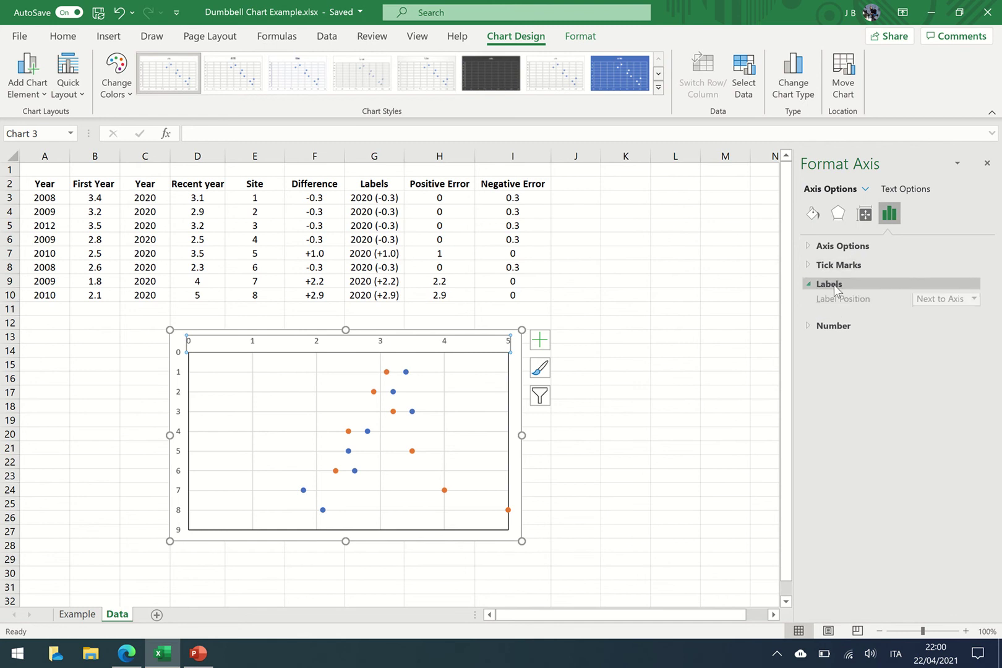
{"action": "left_click", "coordinate": [974, 302]}
{"action": "left_click", "coordinate": [947, 345]}
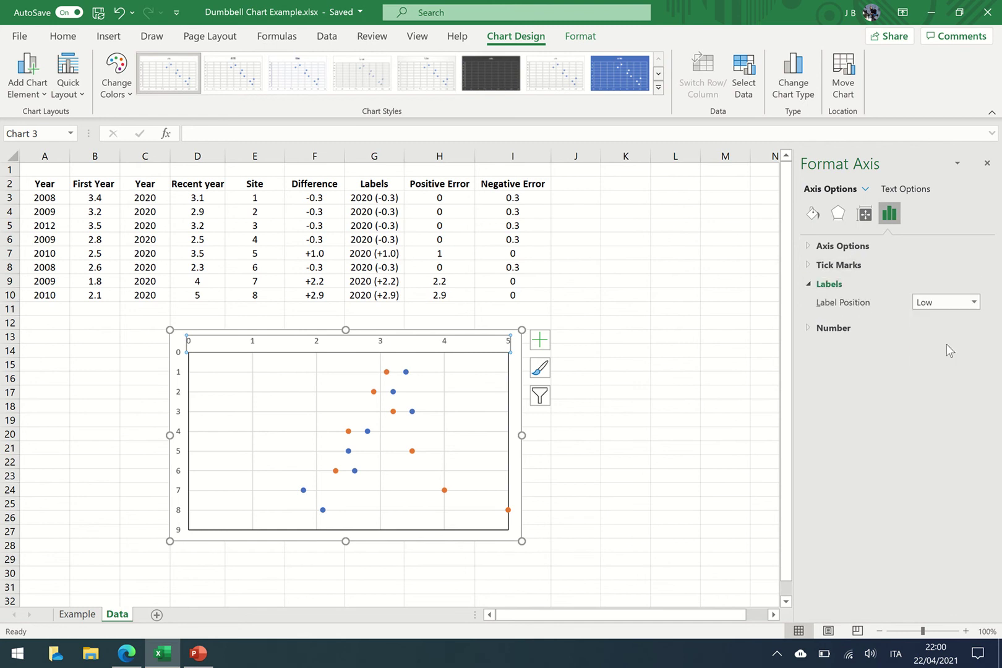
{"action": "left_click", "coordinate": [974, 302]}
{"action": "left_click", "coordinate": [951, 331]}
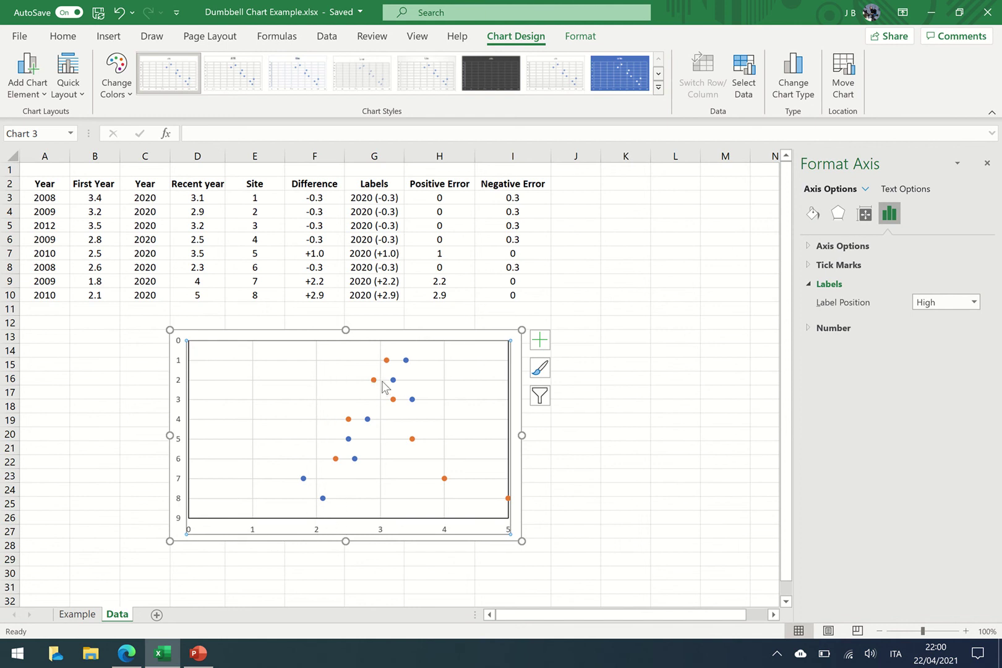
Step: Delete the vertical and horizontal gridlines
{"action": "left_click", "coordinate": [317, 374]}
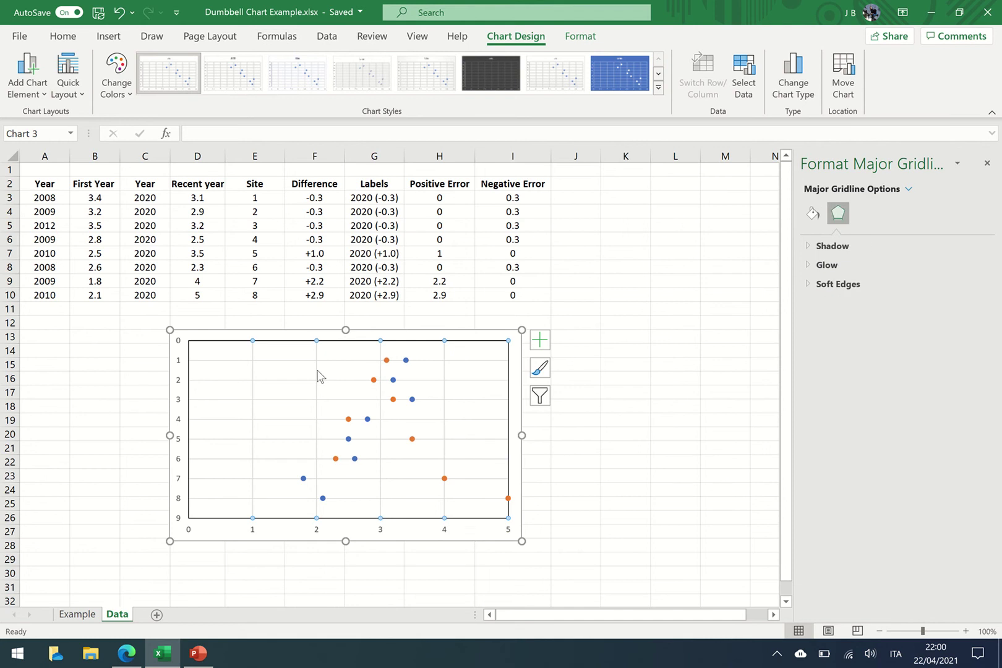
{"action": "key", "text": "Delete"}
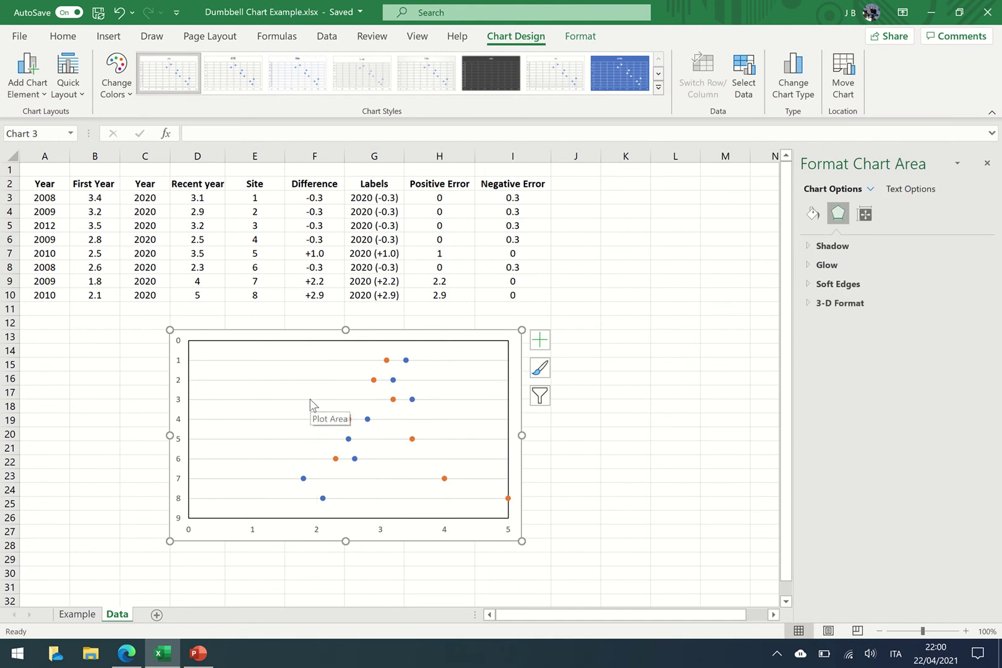
{"action": "left_click", "coordinate": [311, 405]}
{"action": "key", "text": "Delete"}
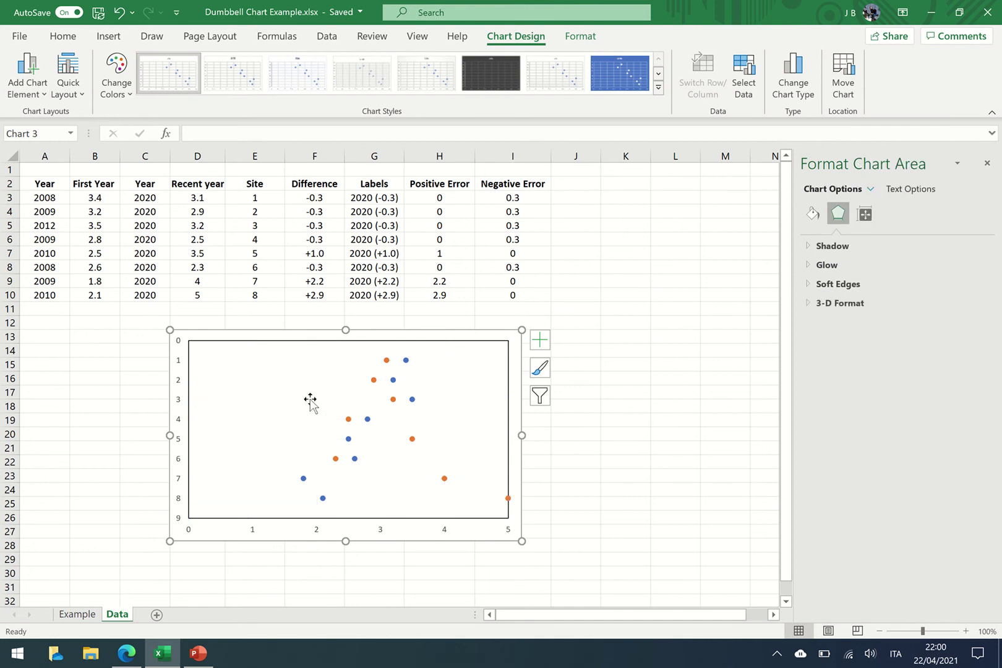
Step: Add custom horizontal error bars to First Year: positive H3:H10, negative I3:I10
{"action": "left_click", "coordinate": [394, 381]}
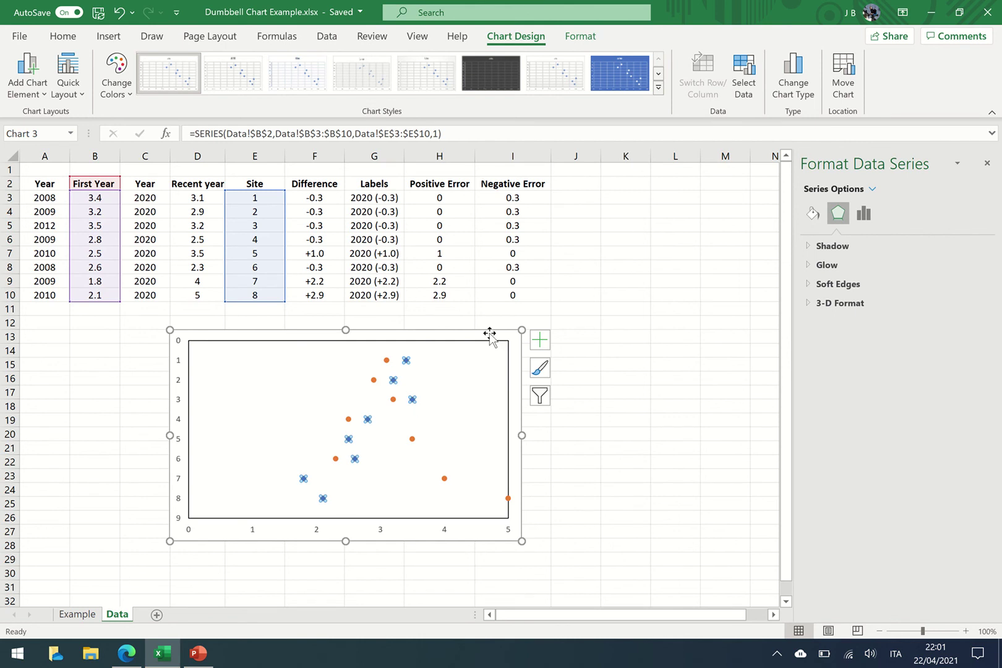
{"action": "left_click", "coordinate": [540, 340]}
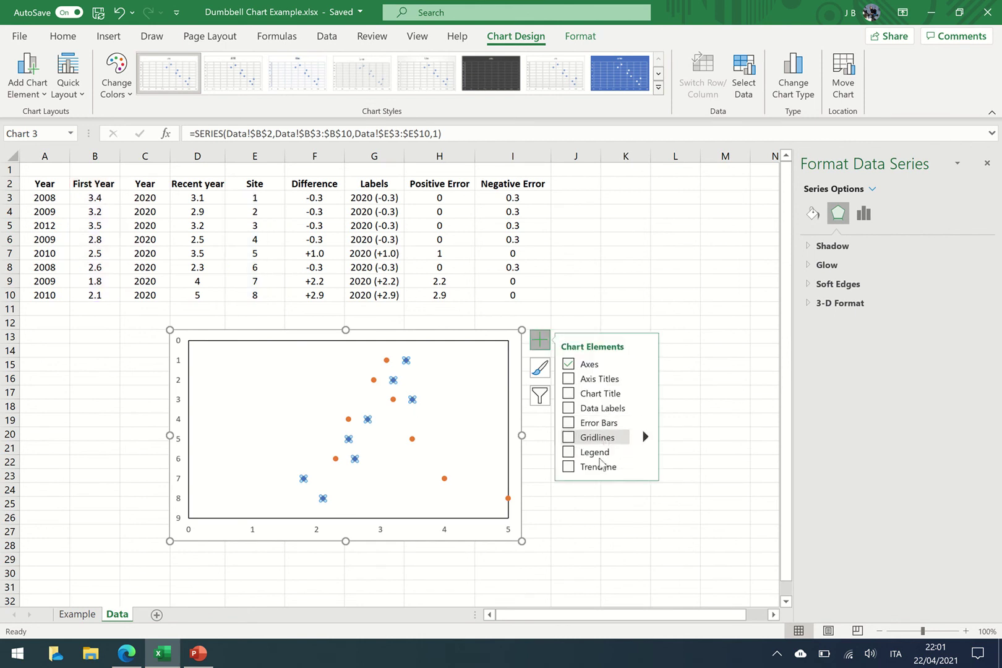
{"action": "left_click", "coordinate": [603, 426]}
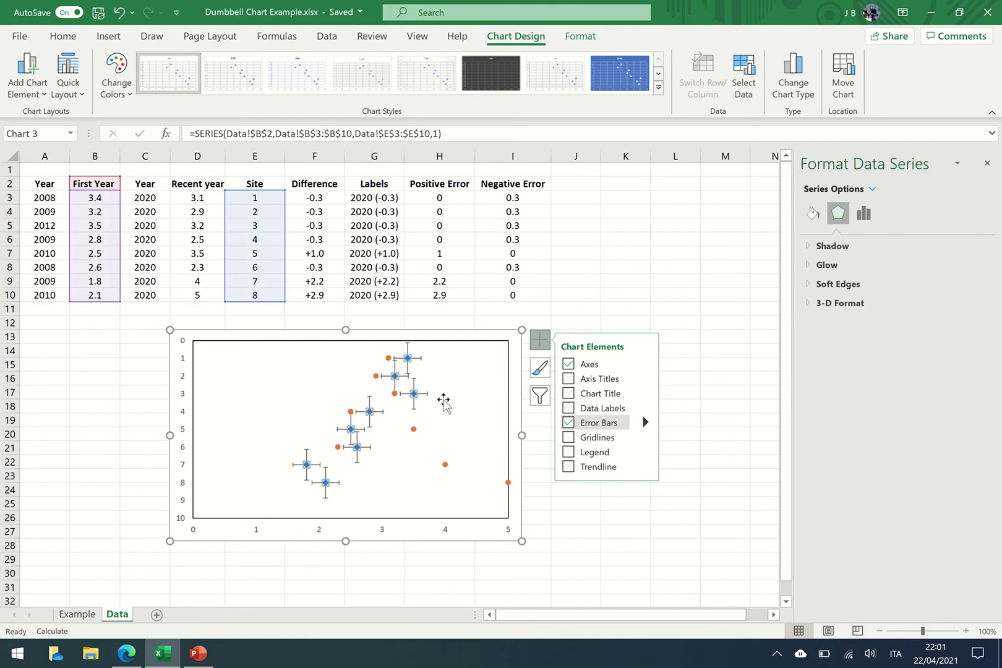
{"action": "left_click", "coordinate": [646, 424]}
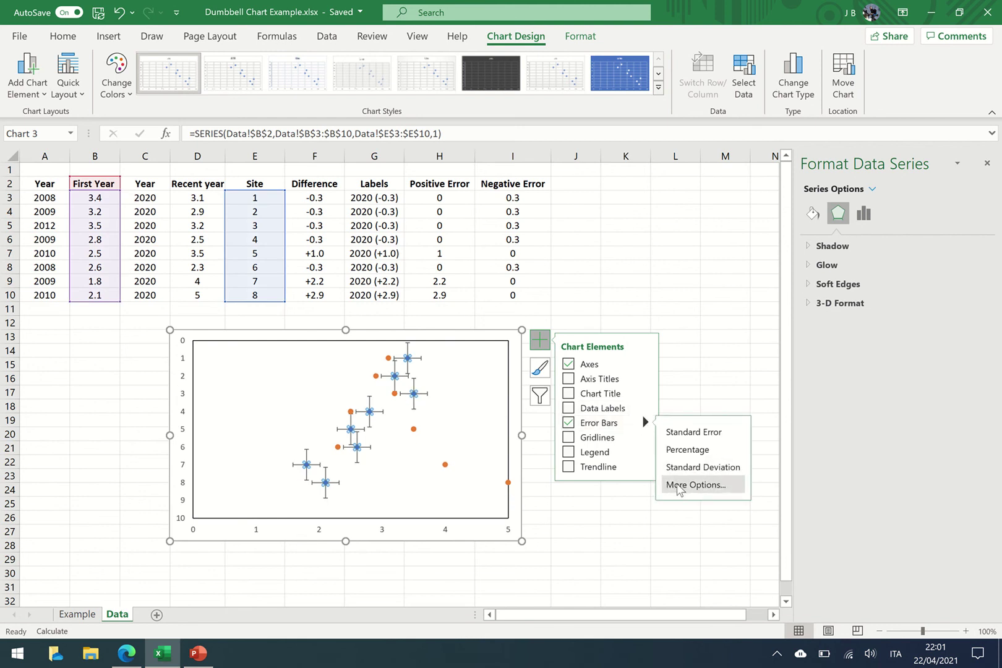
{"action": "left_click", "coordinate": [680, 486]}
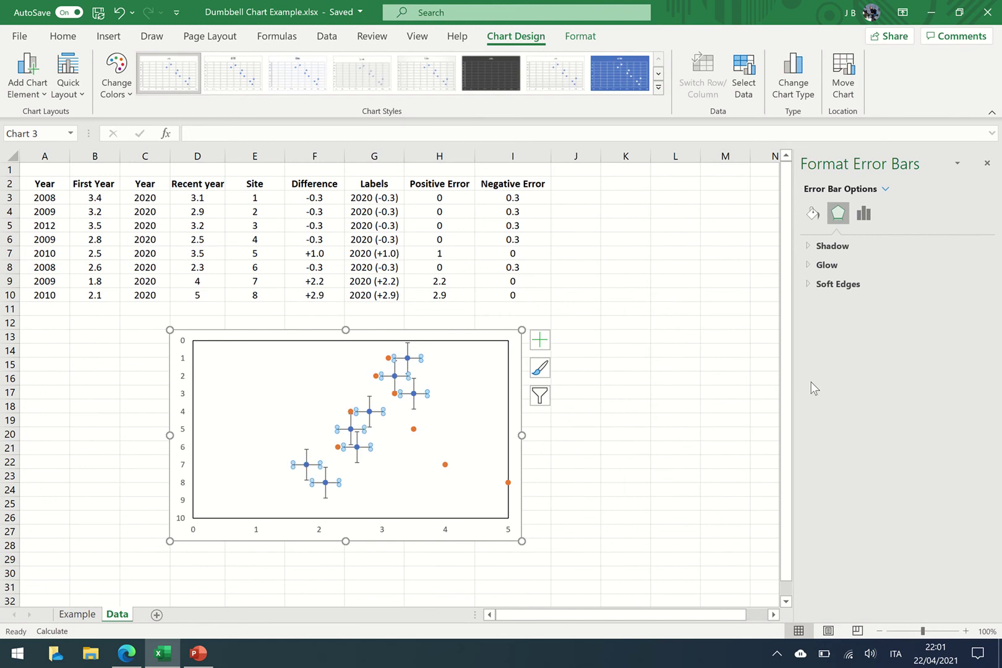
{"action": "left_click", "coordinate": [865, 214]}
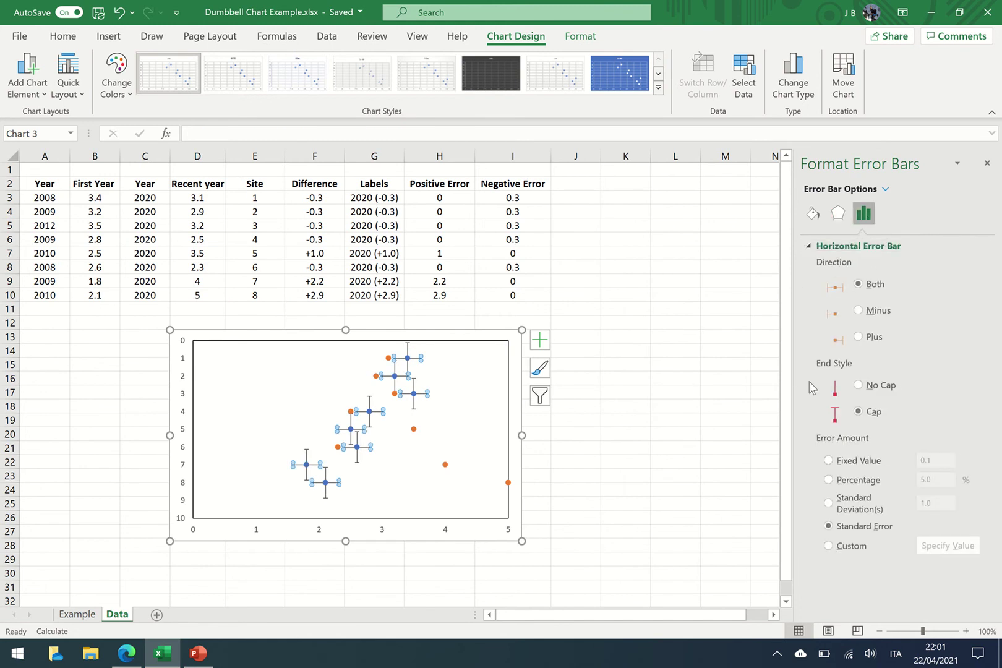
{"action": "left_click", "coordinate": [853, 547]}
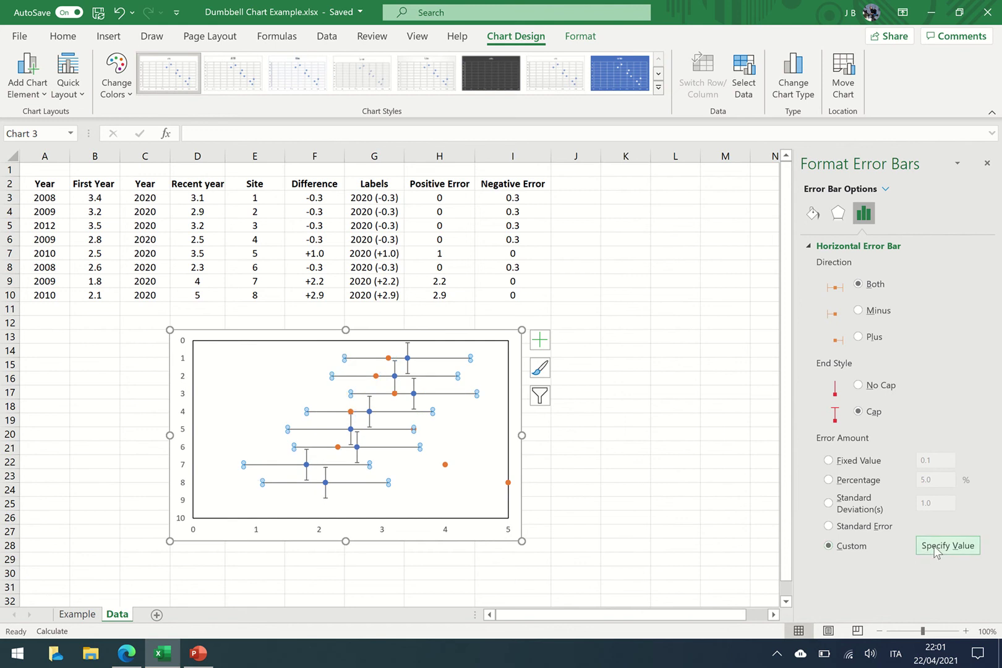
{"action": "left_click", "coordinate": [936, 548]}
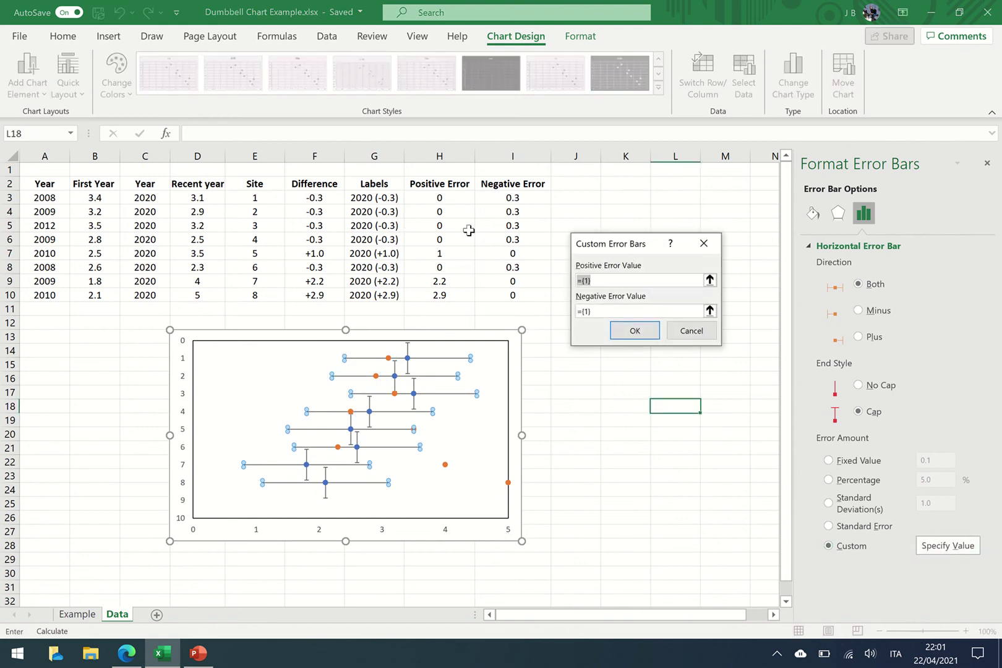
{"action": "left_click_drag", "start_coordinate": [456, 192], "coordinate": [448, 296]}
{"action": "left_click_drag", "start_coordinate": [624, 309], "coordinate": [580, 311]}
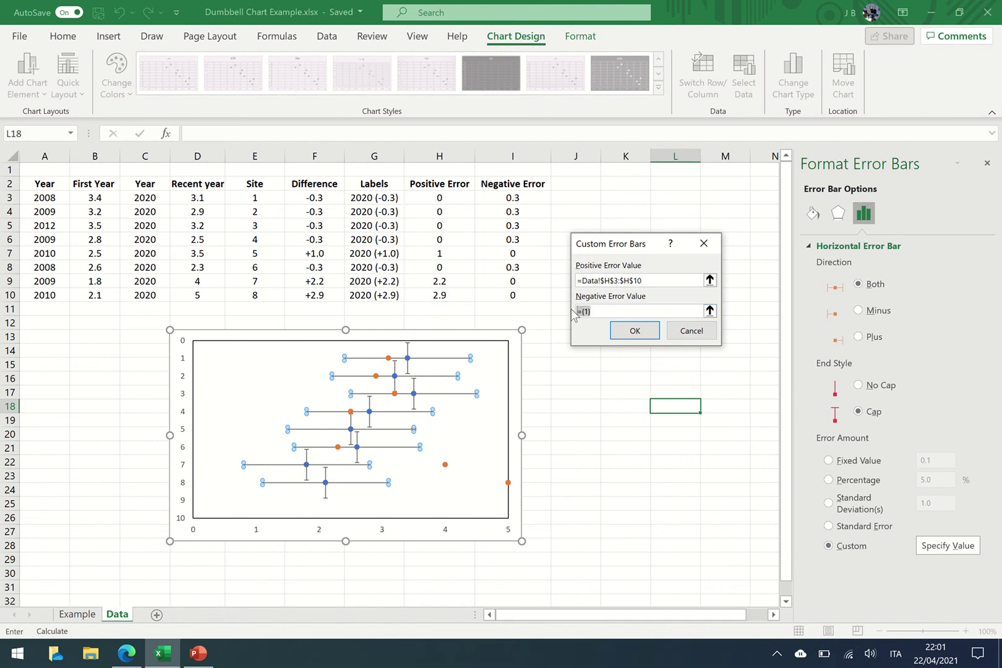
{"action": "left_click_drag", "start_coordinate": [516, 202], "coordinate": [516, 300]}
{"action": "left_click", "coordinate": [645, 333]}
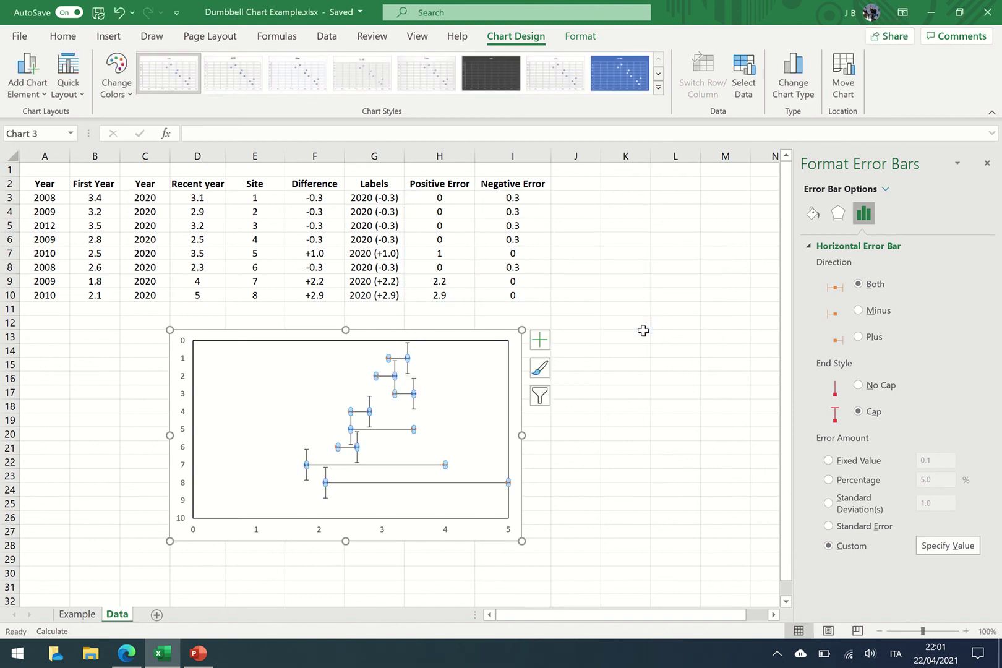
Step: Set the vertical error bars to a 5% percentage amount
{"action": "left_click", "coordinate": [358, 463]}
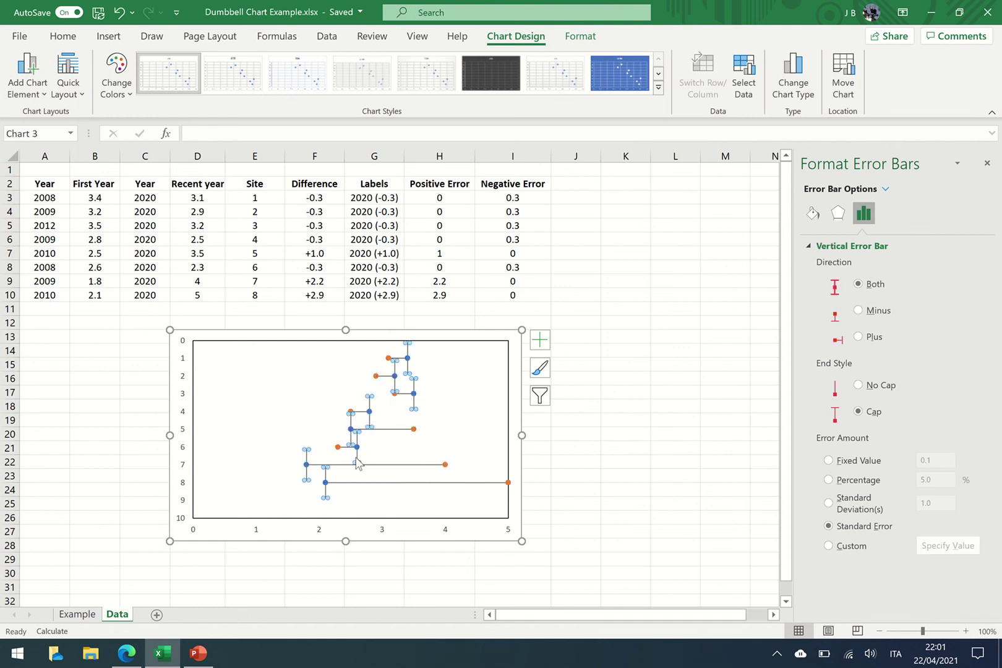
{"action": "left_click", "coordinate": [849, 482]}
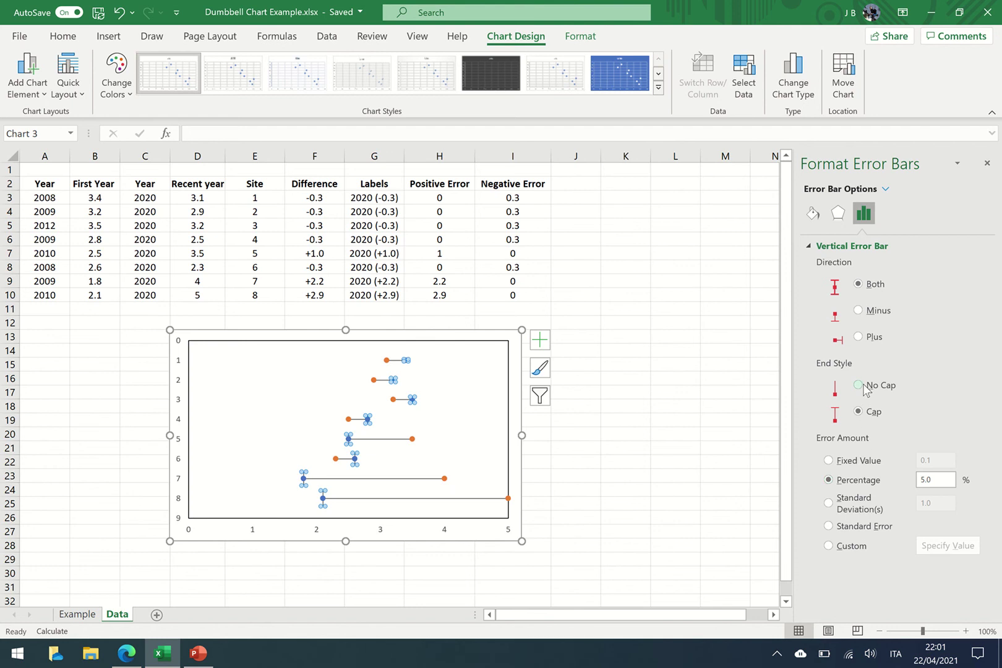
{"action": "left_click", "coordinate": [621, 410]}
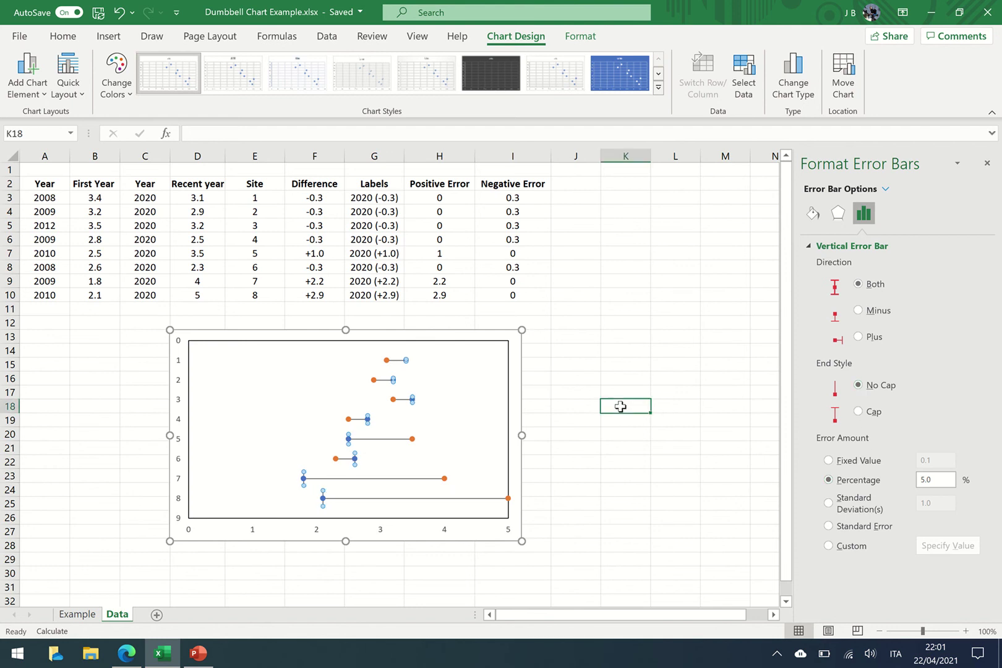
{"action": "left_click", "coordinate": [355, 460]}
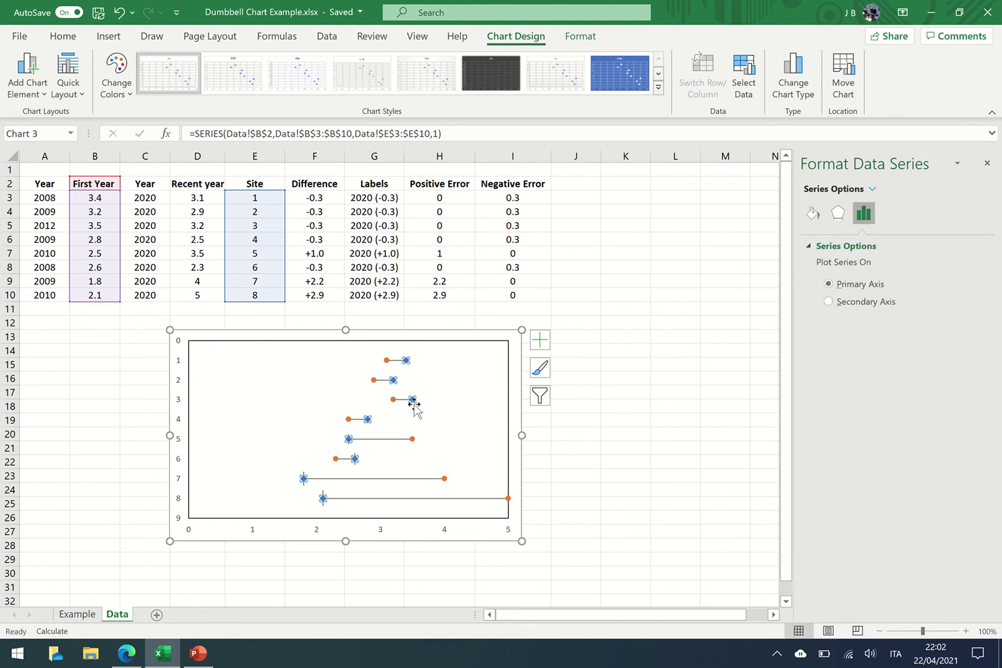
Step: Re-add error bars with custom horizontal values: positive H3:H10, negative I3:I10
{"action": "left_click", "coordinate": [540, 339]}
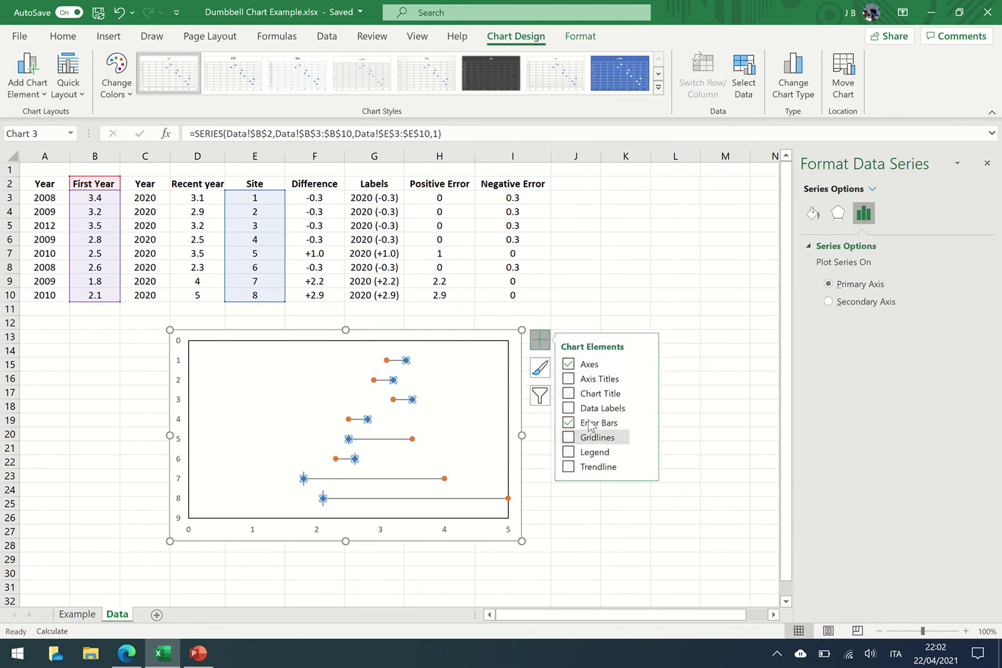
{"action": "left_click", "coordinate": [568, 423]}
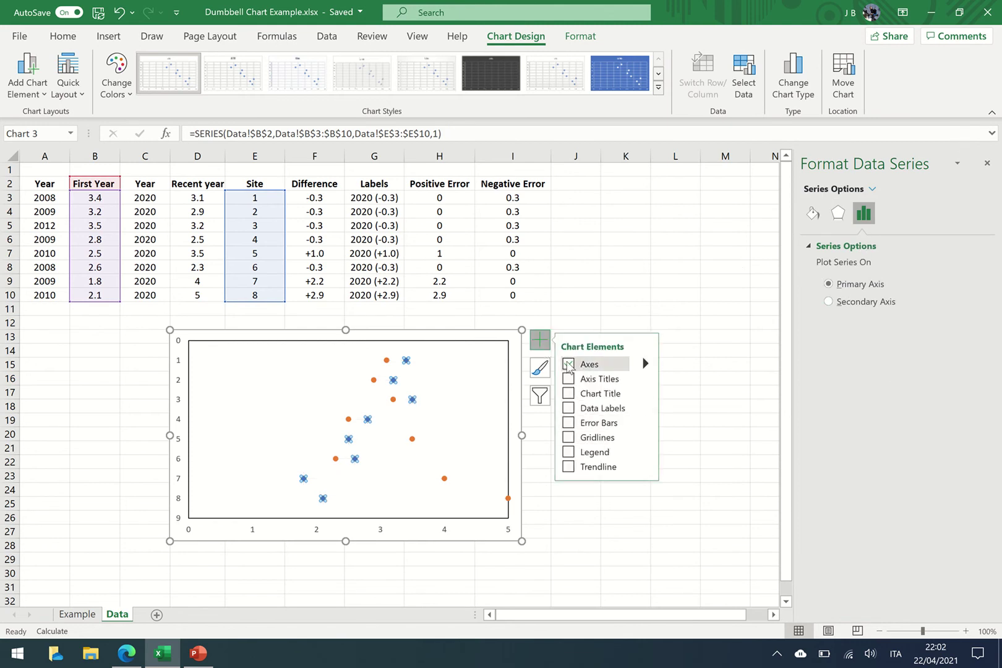
{"action": "left_click", "coordinate": [569, 423]}
{"action": "left_click", "coordinate": [645, 422]}
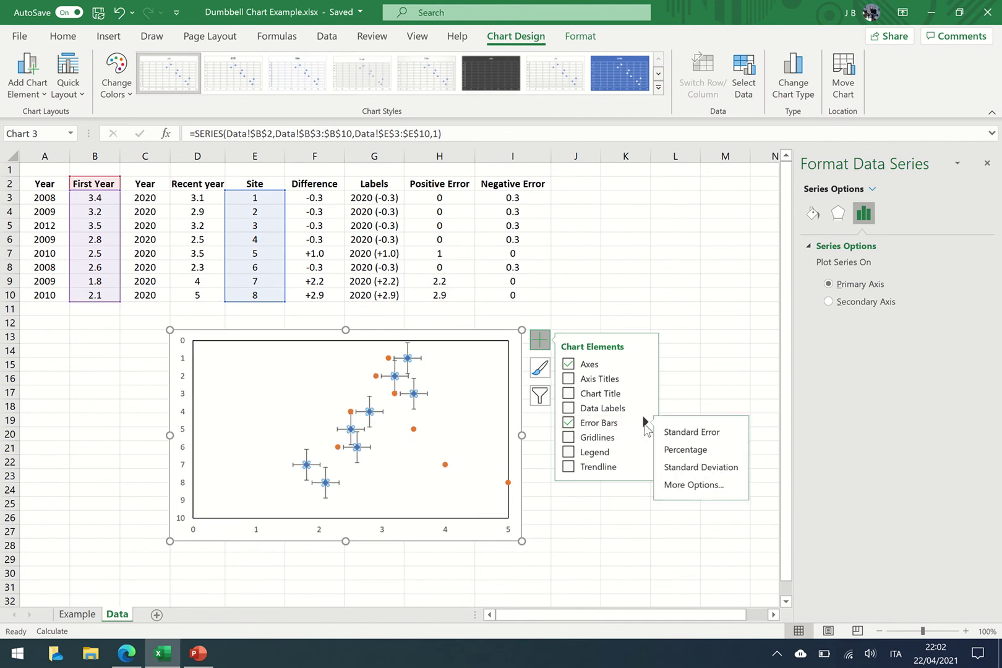
{"action": "left_click", "coordinate": [684, 483]}
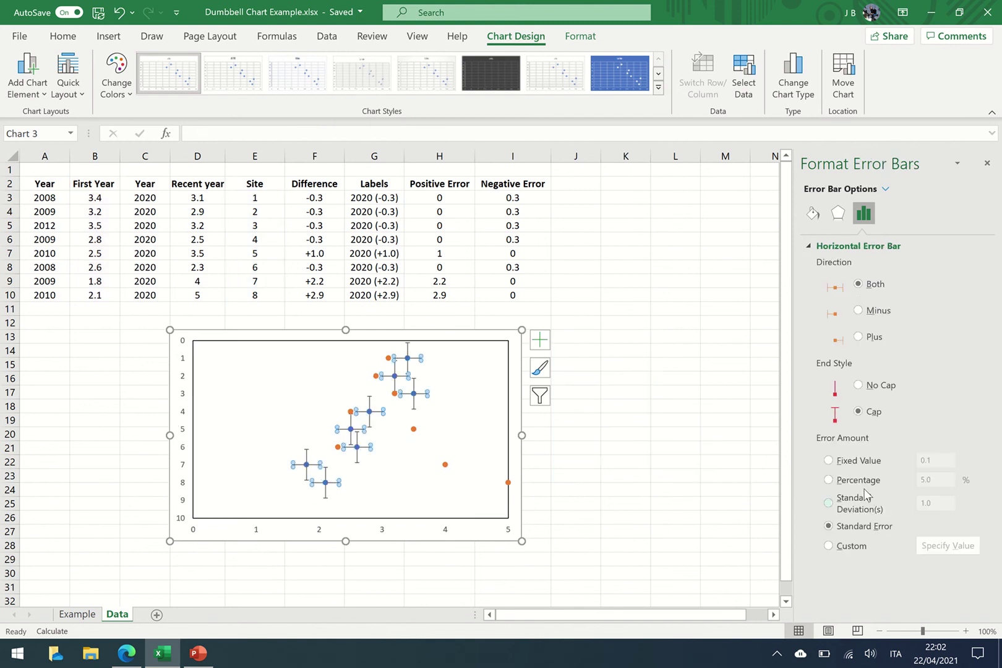
{"action": "left_click", "coordinate": [852, 547]}
{"action": "left_click", "coordinate": [927, 550]}
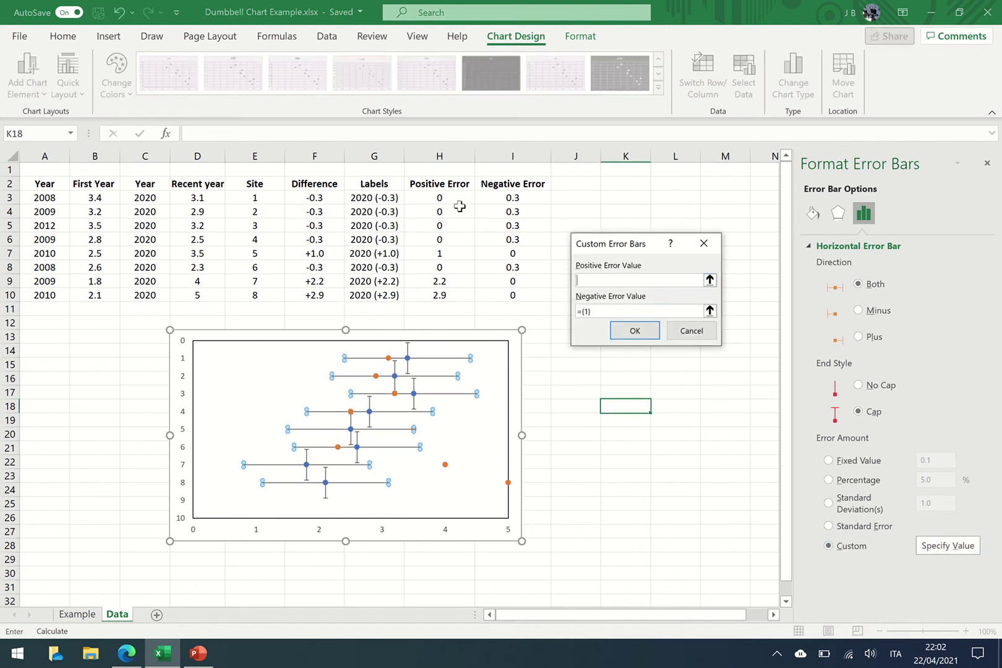
{"action": "left_click_drag", "start_coordinate": [453, 196], "coordinate": [455, 295]}
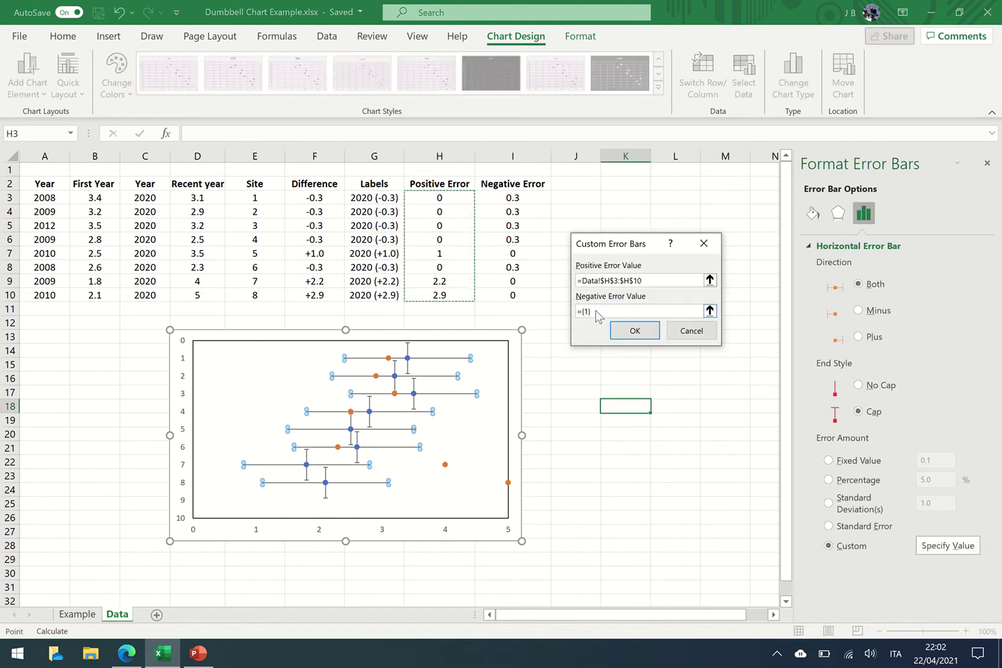
{"action": "left_click_drag", "start_coordinate": [603, 311], "coordinate": [578, 311]}
{"action": "left_click_drag", "start_coordinate": [523, 199], "coordinate": [524, 295]}
{"action": "left_click", "coordinate": [620, 327]}
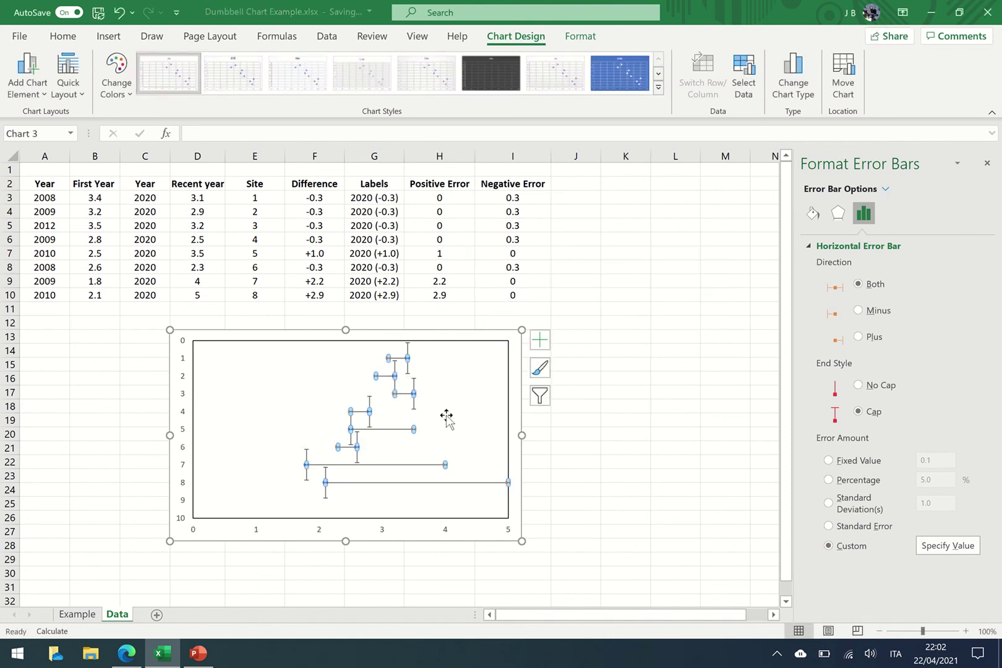
Step: Give the vertical error bars no end caps and a 0% percentage amount
{"action": "left_click", "coordinate": [414, 380]}
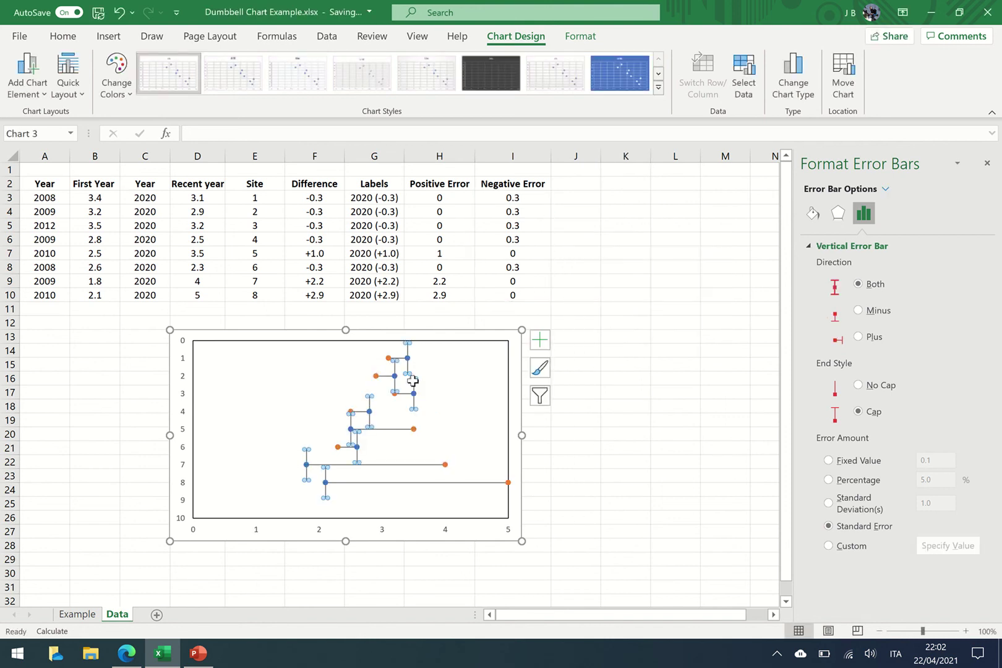
{"action": "left_click", "coordinate": [860, 388]}
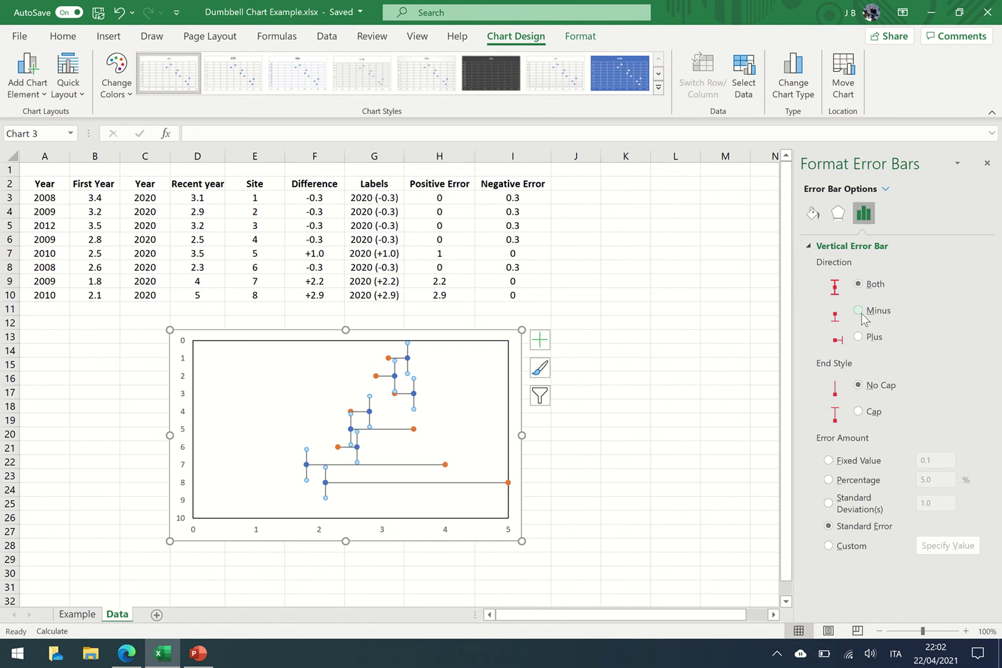
{"action": "left_click", "coordinate": [859, 337]}
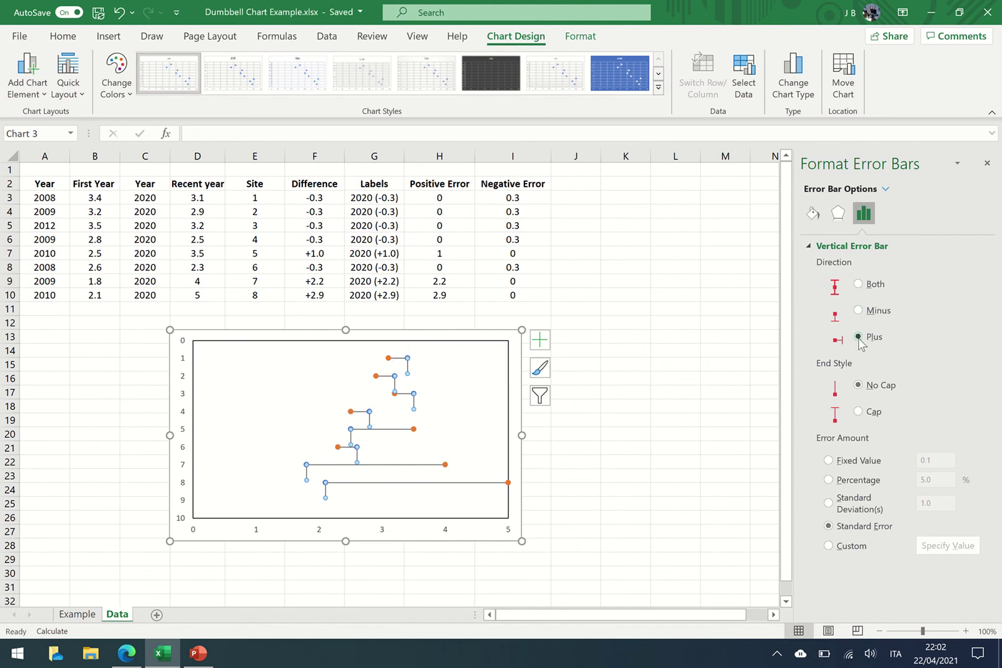
{"action": "left_click", "coordinate": [859, 311]}
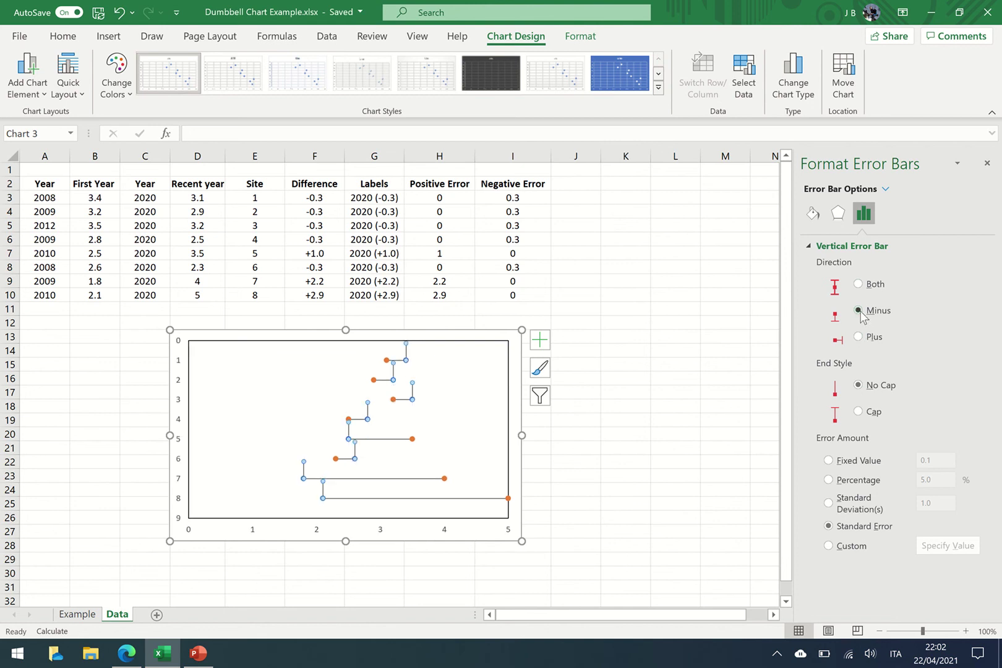
{"action": "left_click", "coordinate": [859, 284]}
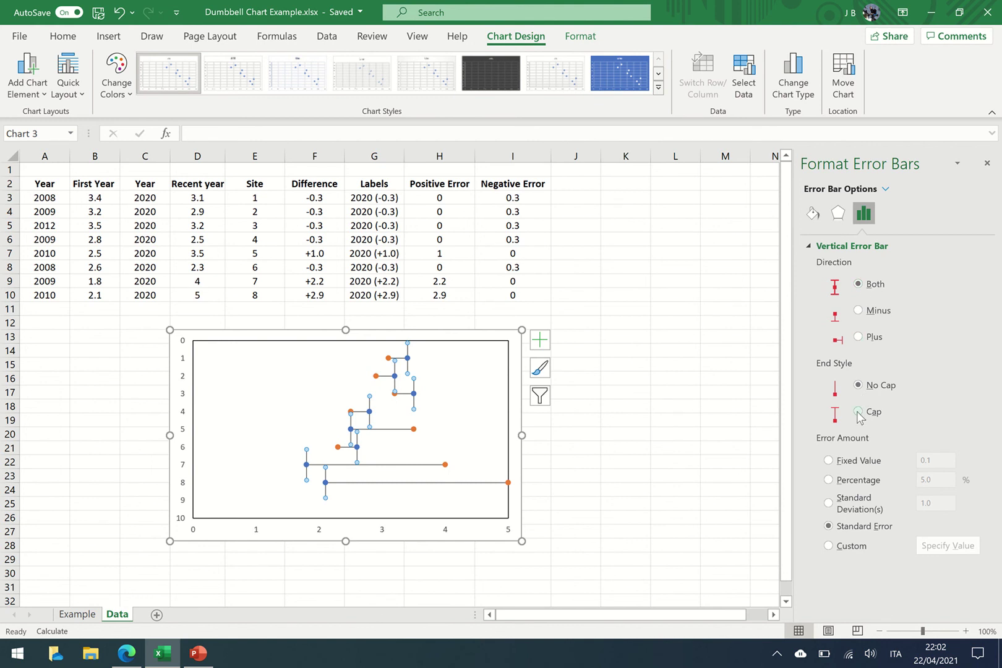
{"action": "left_click", "coordinate": [858, 482]}
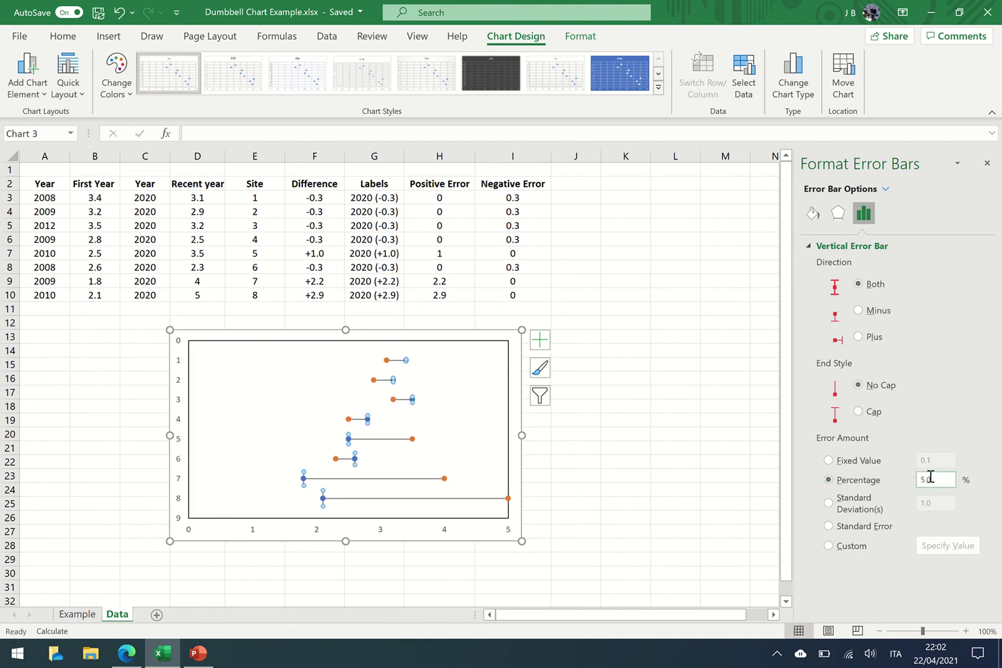
{"action": "type", "text": "0"}
{"action": "left_click", "coordinate": [570, 461]}
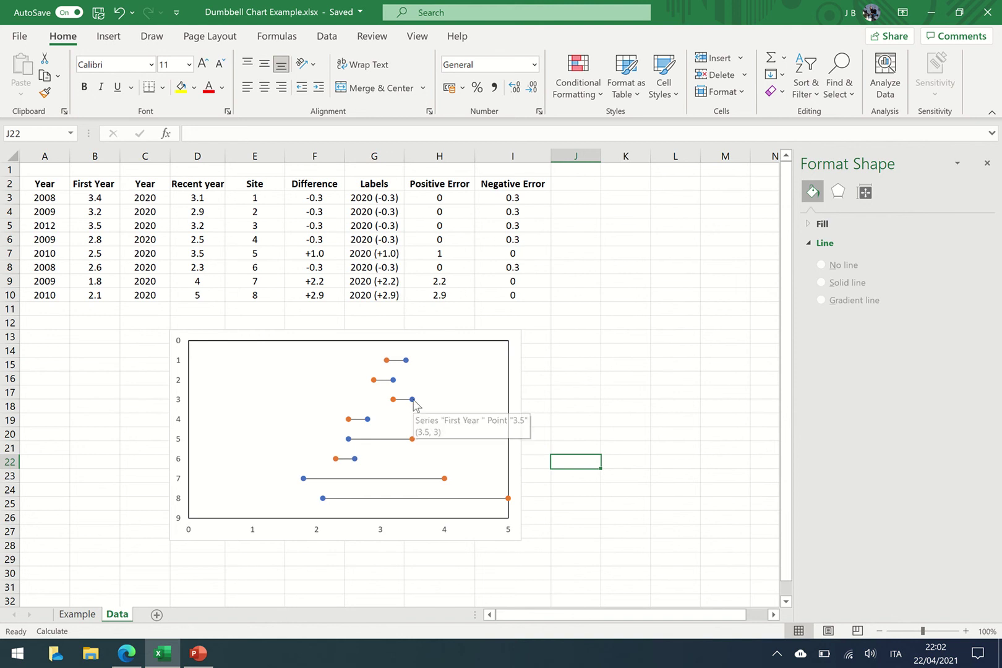
Step: Add data labels to the blue points showing years from A3:A10 instead of Y values
{"action": "left_click", "coordinate": [414, 399]}
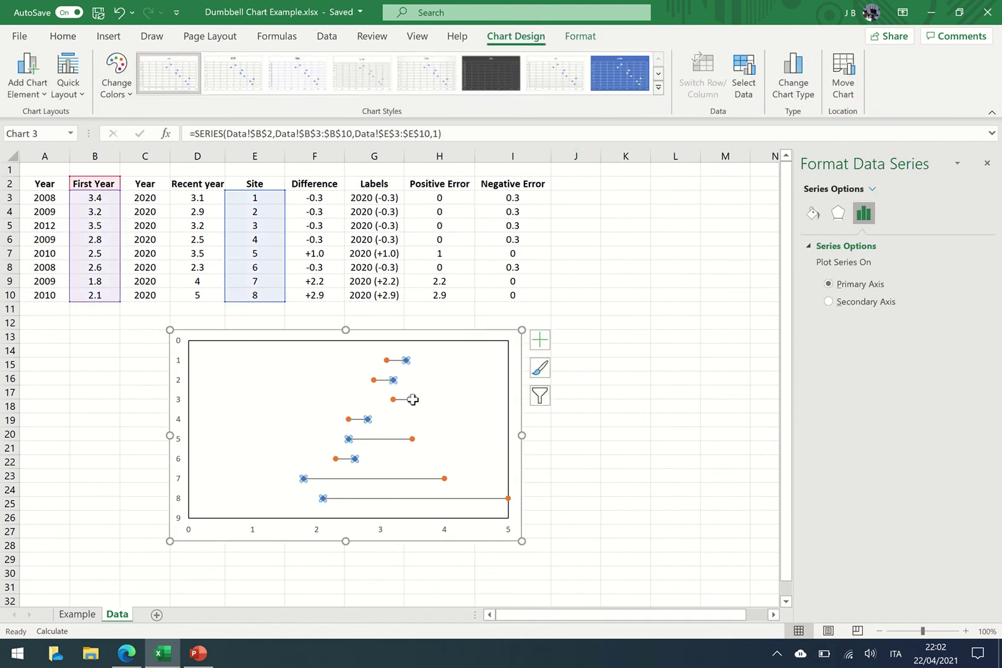
{"action": "left_click", "coordinate": [540, 340]}
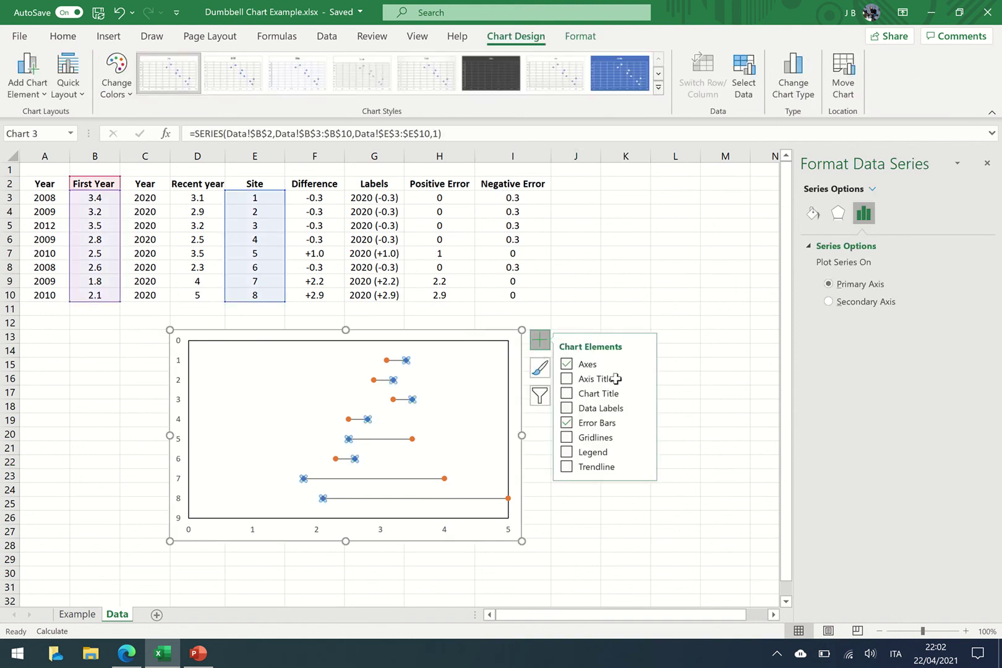
{"action": "left_click", "coordinate": [613, 409]}
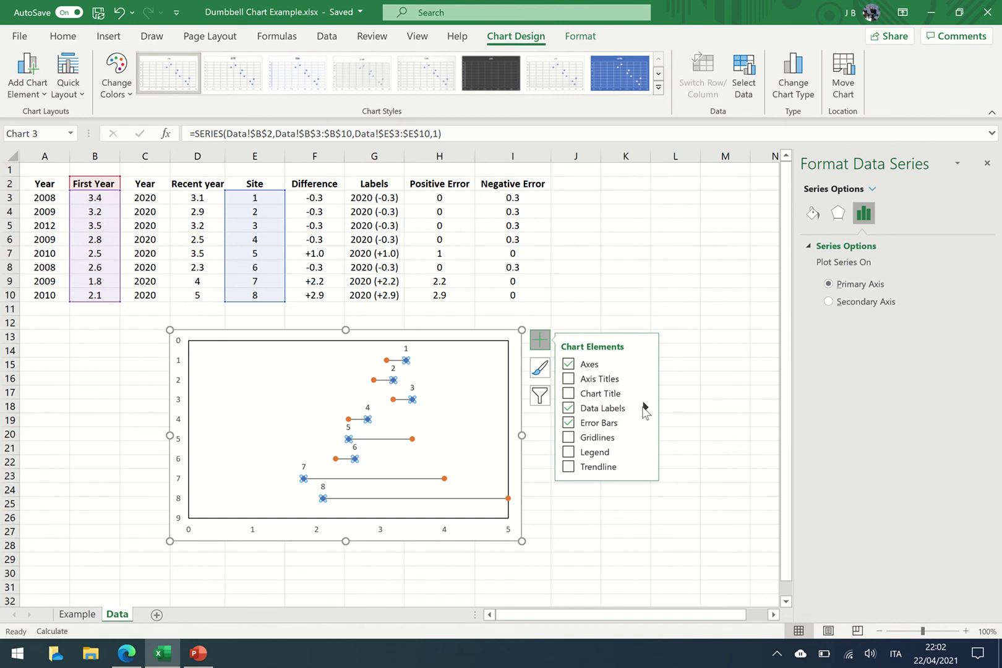
{"action": "mouse_move", "coordinate": [645, 410]}
{"action": "left_click", "coordinate": [679, 523]}
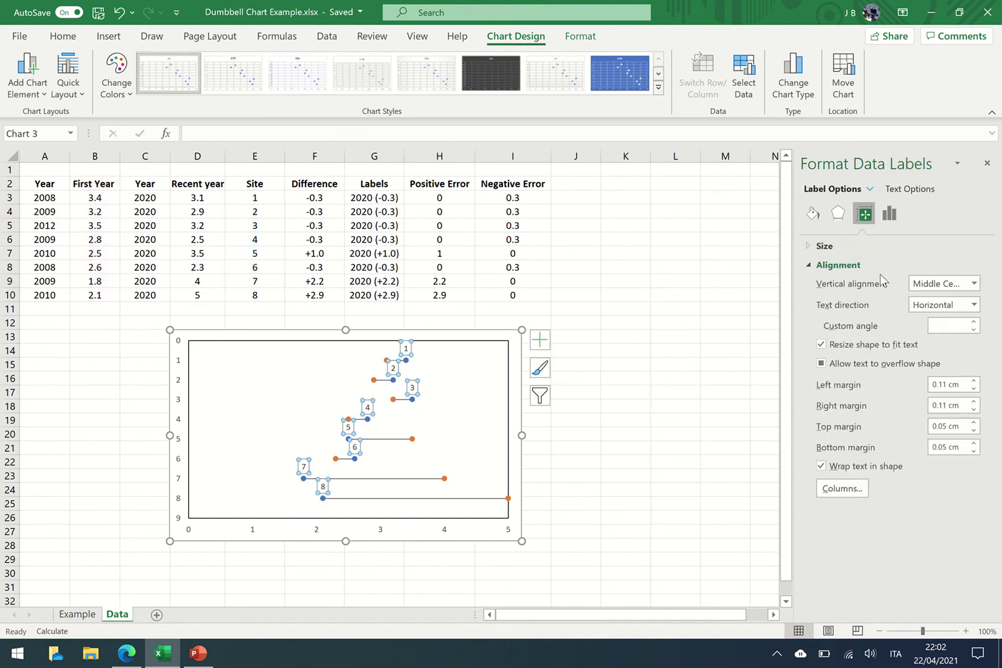
{"action": "left_click", "coordinate": [889, 216]}
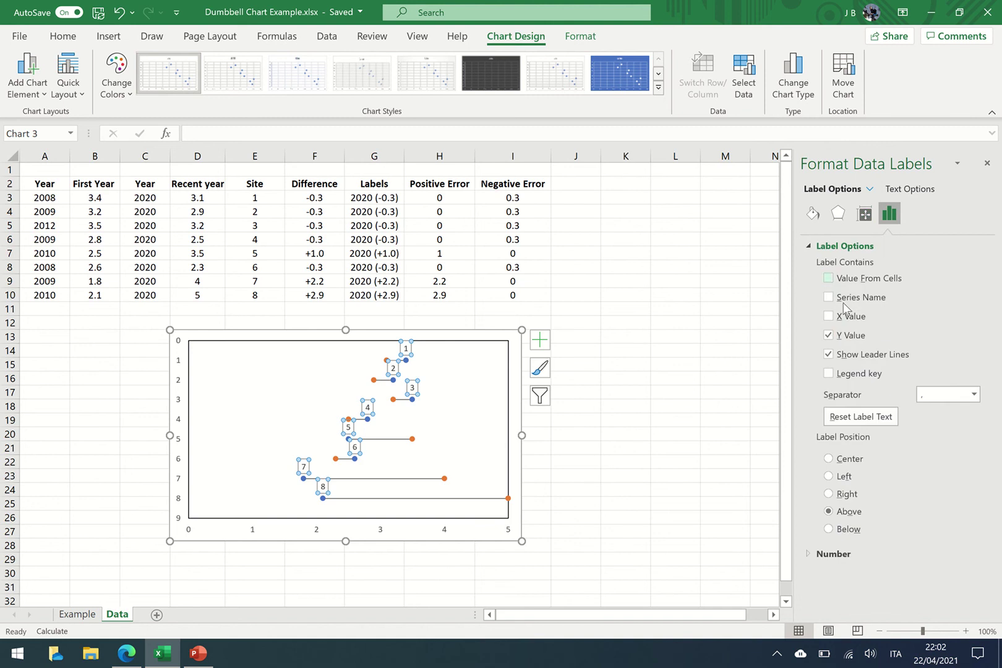
{"action": "left_click", "coordinate": [829, 335]}
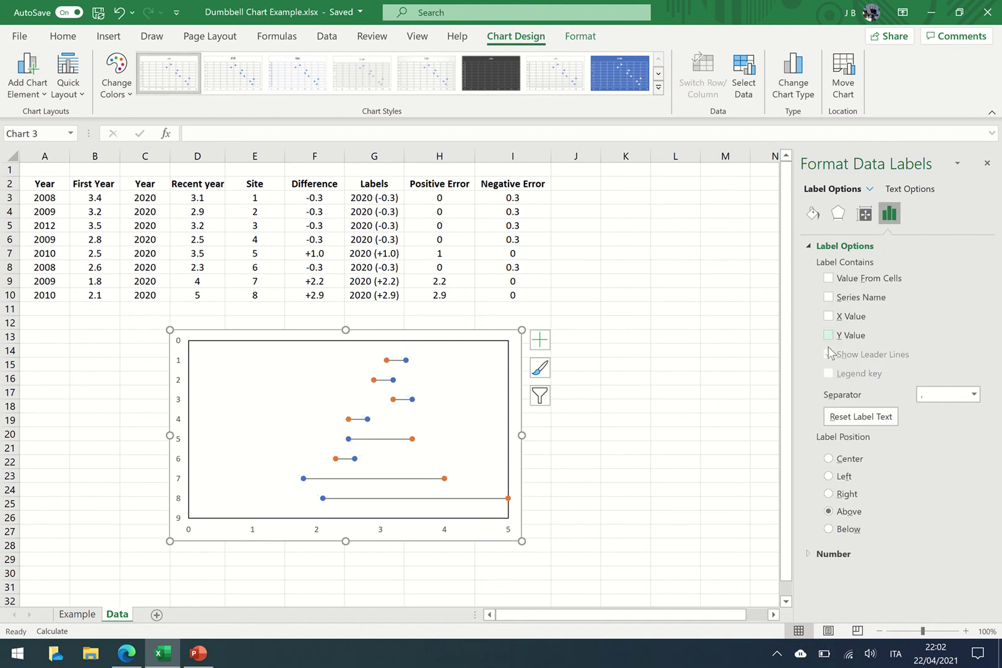
{"action": "left_click", "coordinate": [828, 278]}
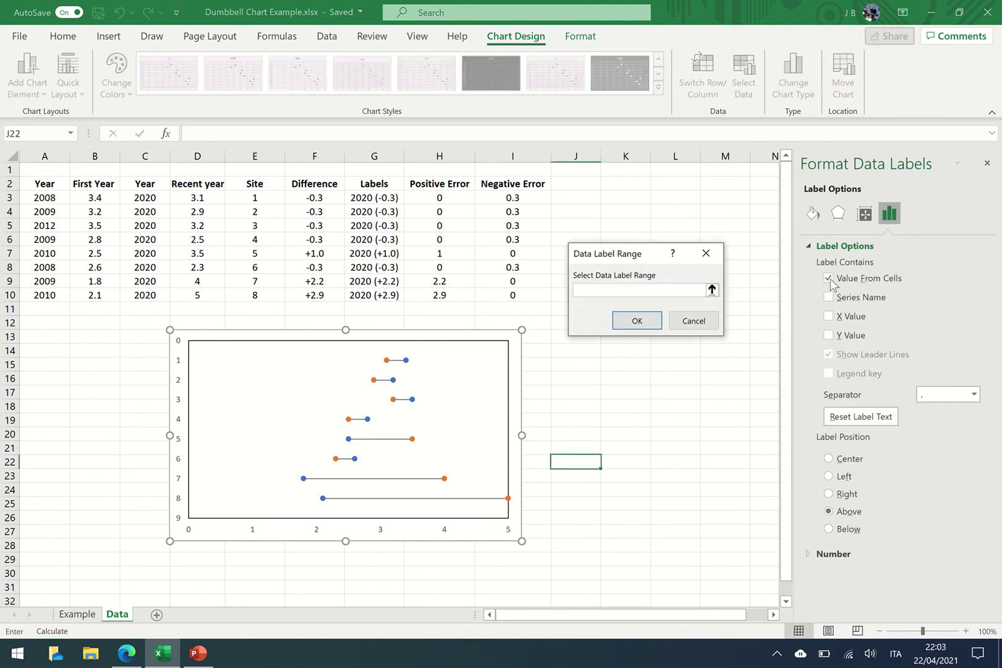
{"action": "left_click_drag", "start_coordinate": [54, 198], "coordinate": [61, 294]}
{"action": "left_click", "coordinate": [638, 321]}
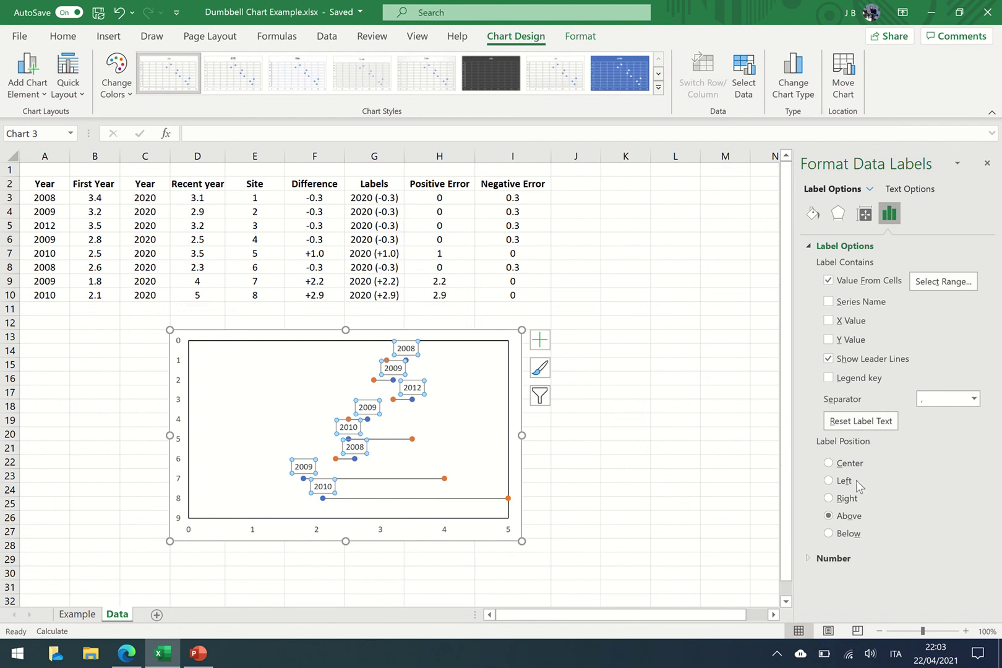
Step: Place year labels right of their points, moving the site 5, 7 and 8 labels left
{"action": "left_click", "coordinate": [847, 499]}
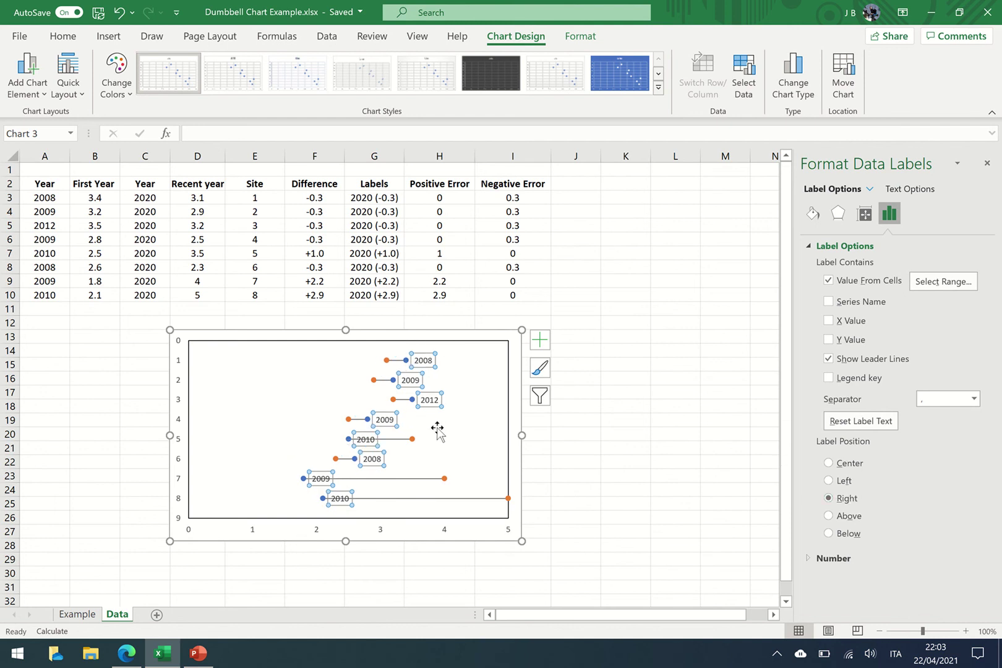
{"action": "left_click", "coordinate": [369, 440]}
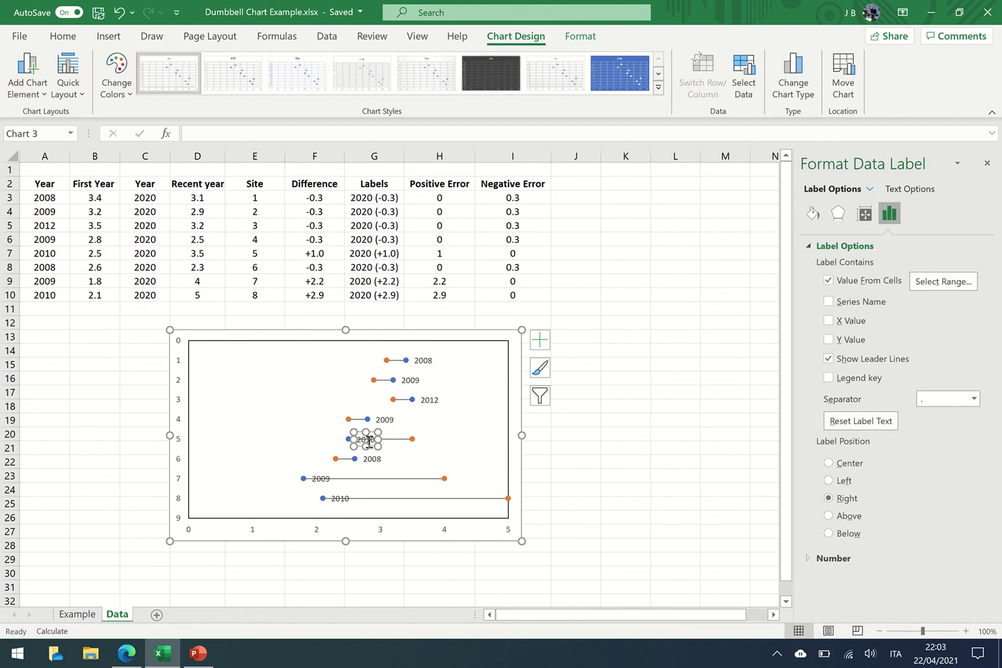
{"action": "left_click", "coordinate": [836, 481]}
{"action": "left_click", "coordinate": [320, 479]}
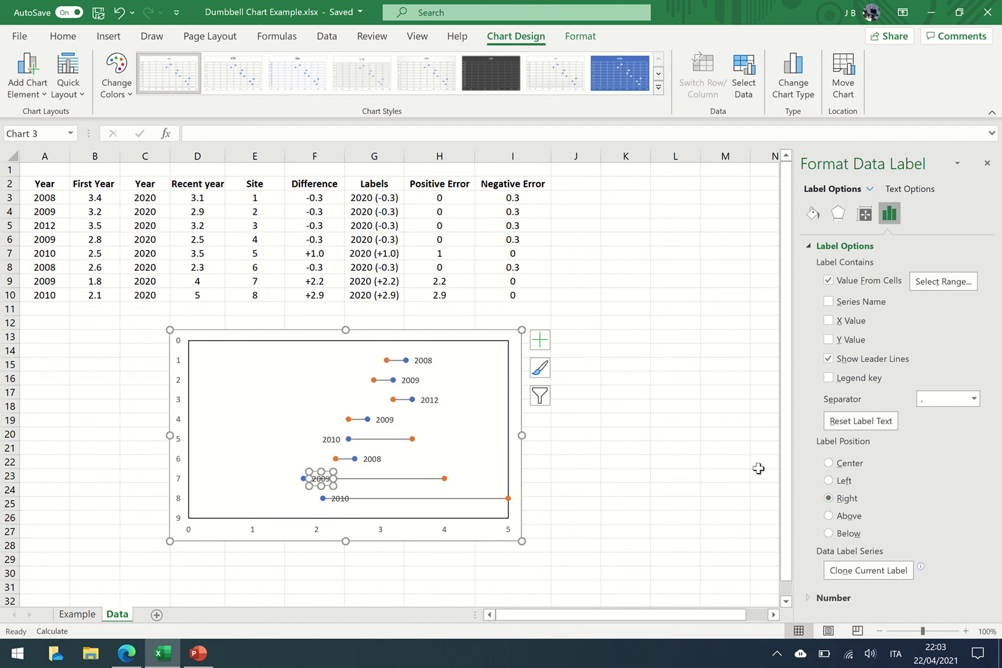
{"action": "left_click", "coordinate": [843, 481]}
{"action": "left_click", "coordinate": [345, 499]}
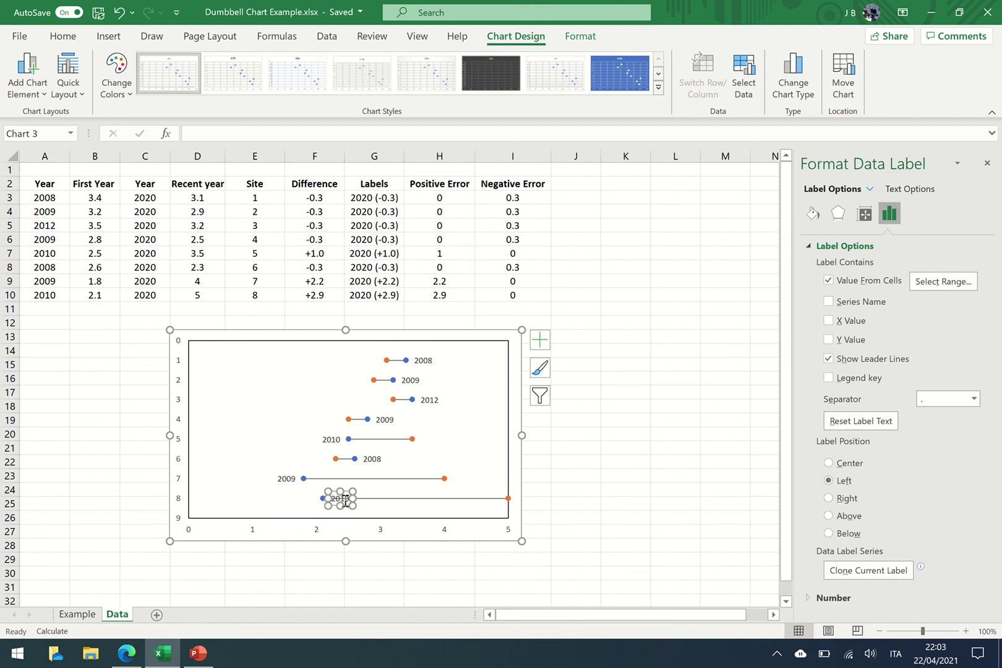
{"action": "left_click", "coordinate": [840, 485]}
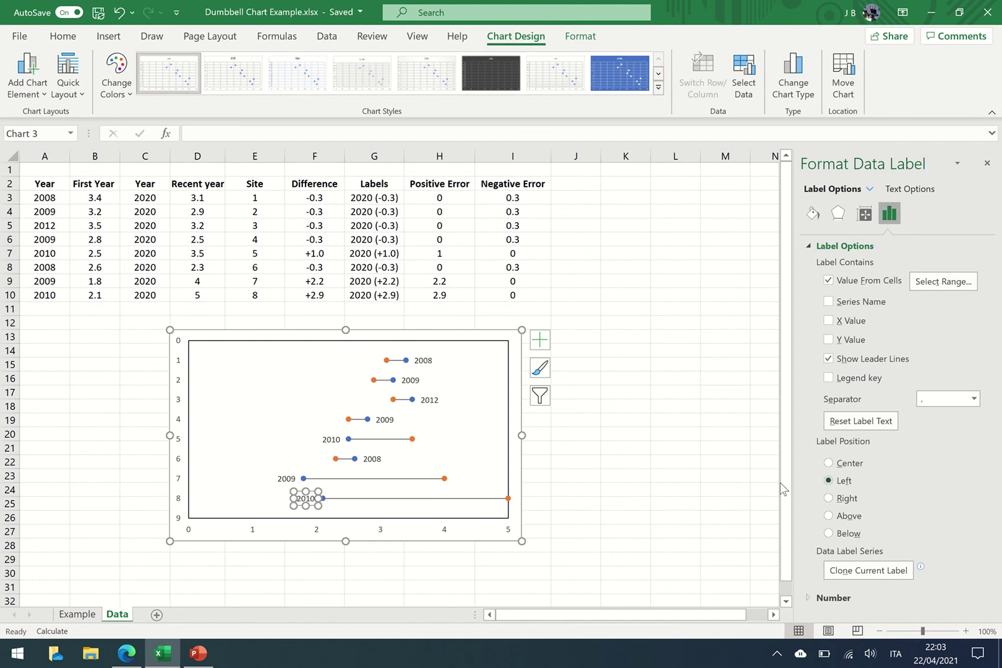
{"action": "left_click", "coordinate": [445, 478]}
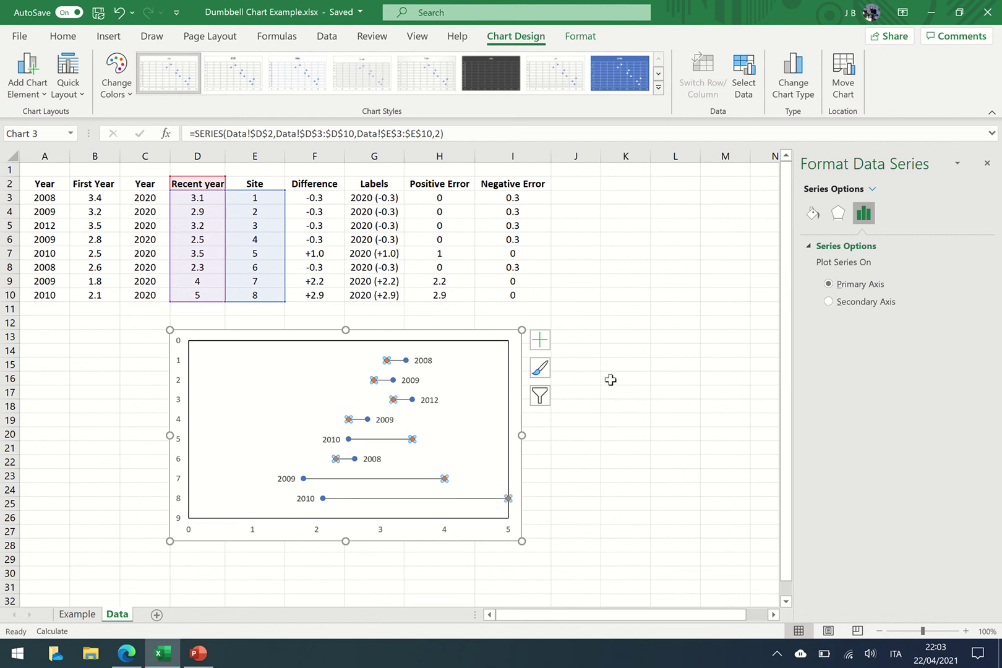
Step: Label the orange points with text from G3:G10, like '2020 (-0.3)', instead of Y values
{"action": "left_click", "coordinate": [539, 340]}
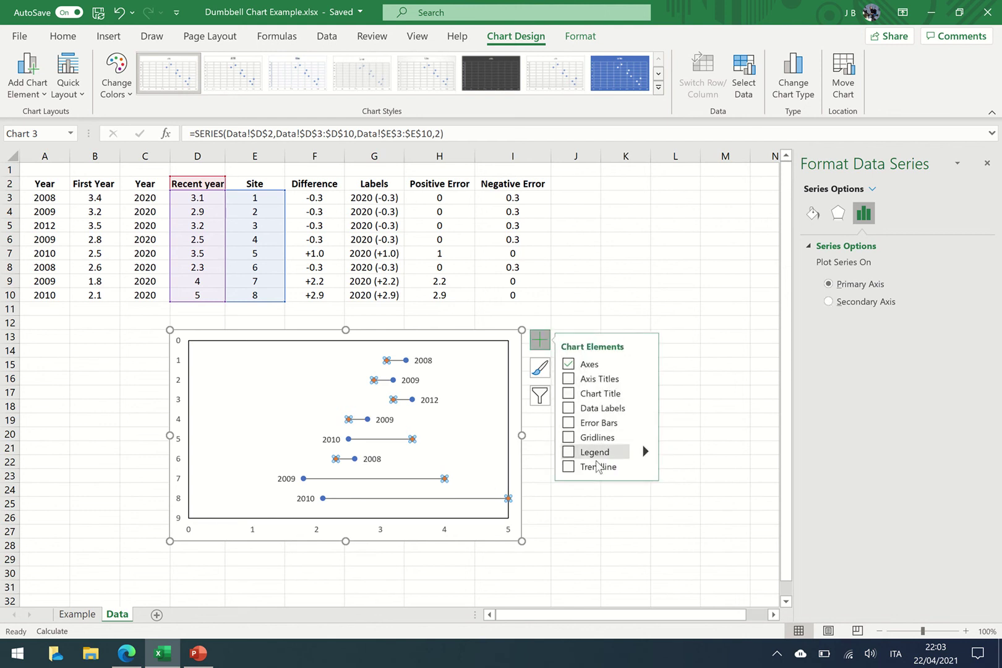
{"action": "left_click", "coordinate": [619, 408]}
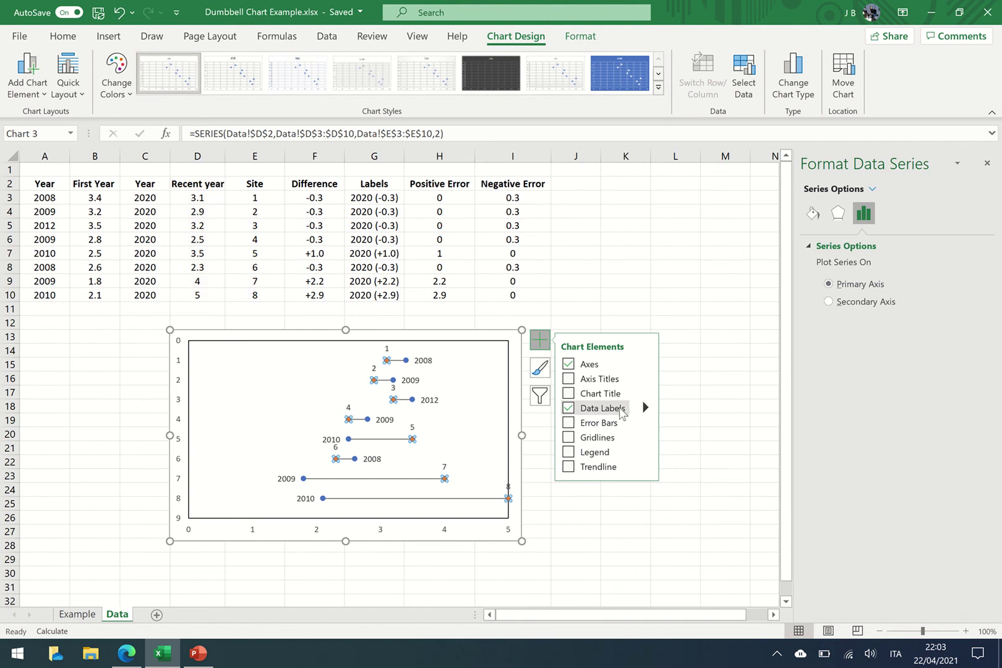
{"action": "left_click", "coordinate": [646, 409]}
{"action": "left_click", "coordinate": [703, 522]}
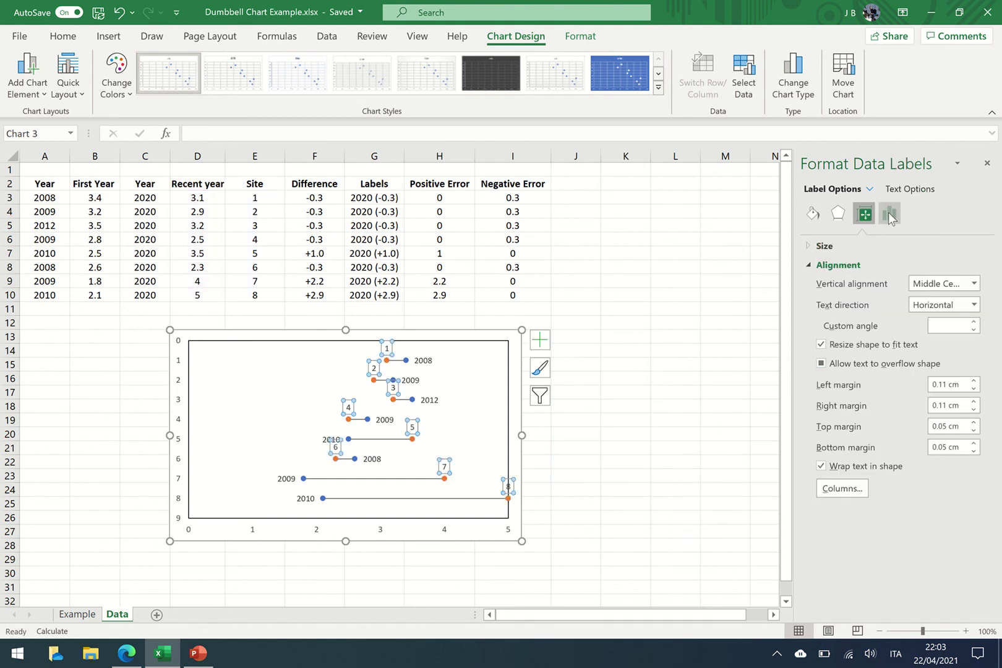
{"action": "left_click", "coordinate": [888, 212]}
{"action": "left_click", "coordinate": [830, 335]}
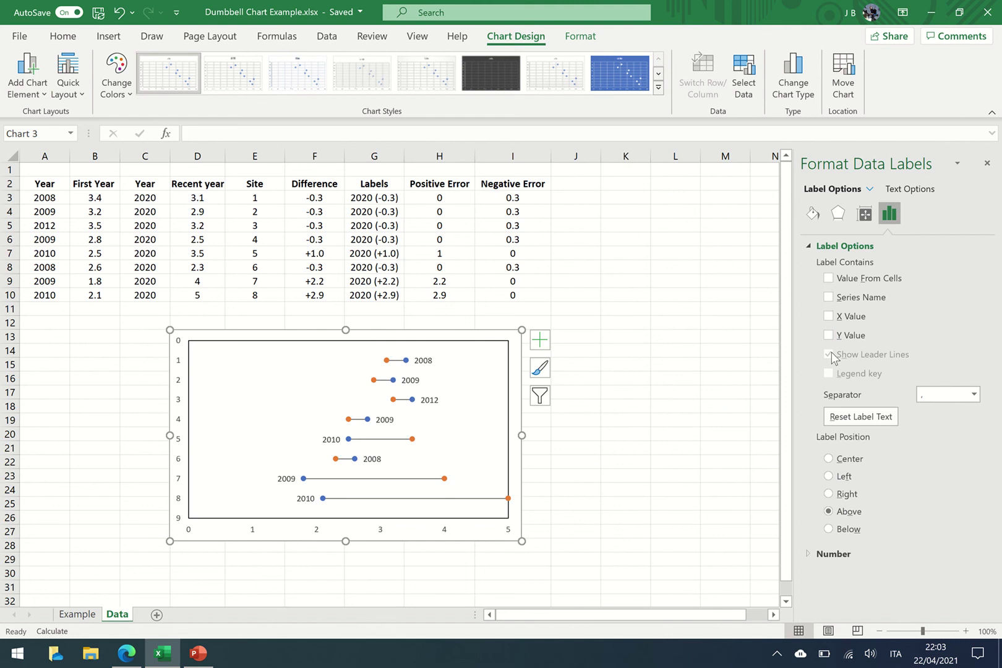
{"action": "left_click", "coordinate": [829, 279]}
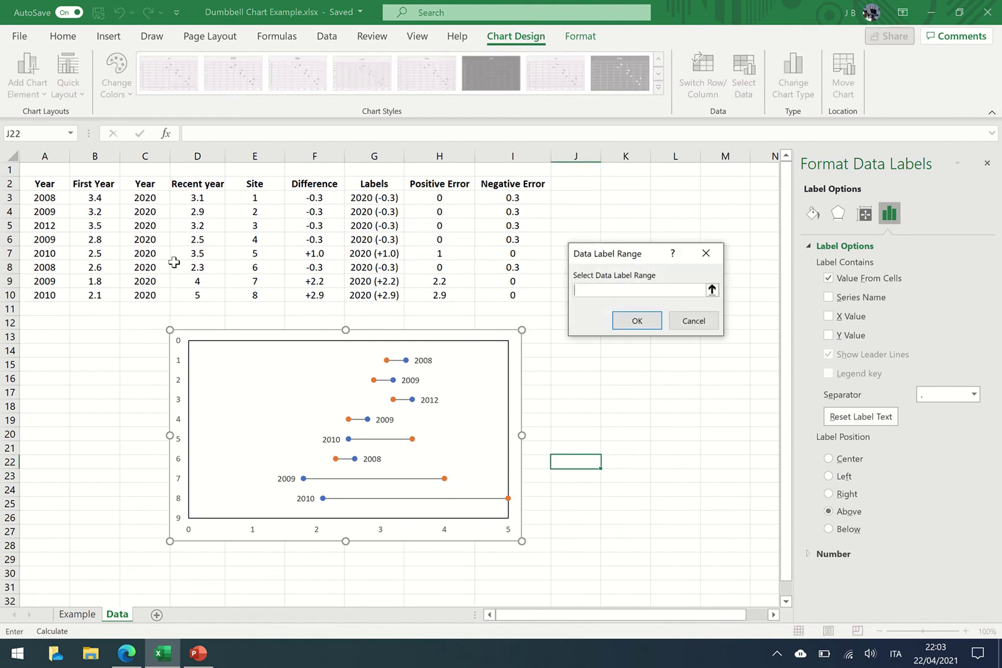
{"action": "left_click_drag", "start_coordinate": [156, 198], "coordinate": [162, 295]}
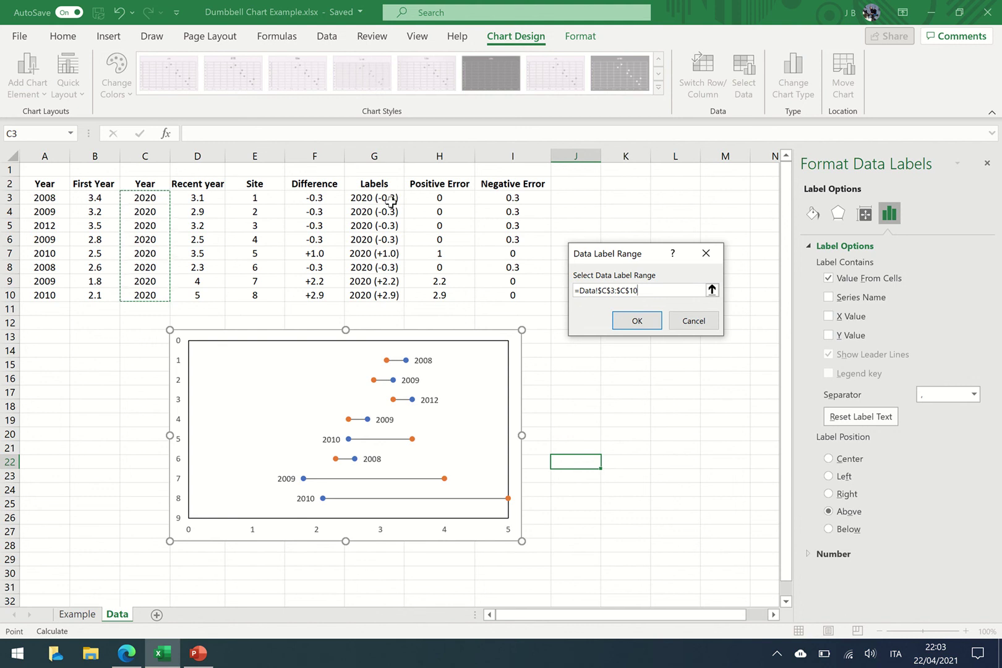
{"action": "left_click_drag", "start_coordinate": [384, 197], "coordinate": [379, 295]}
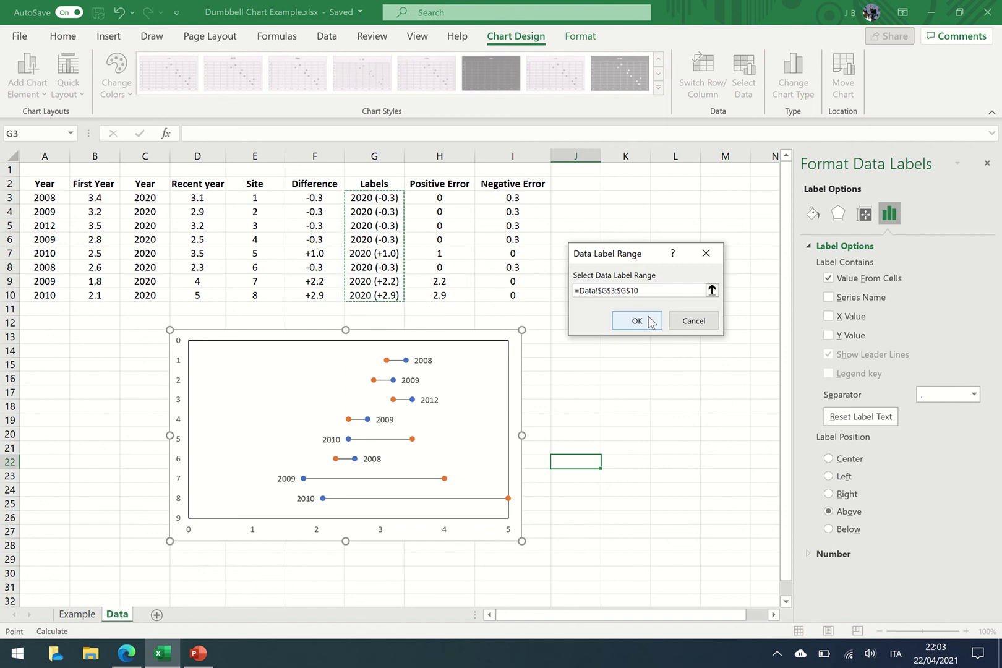
{"action": "left_click", "coordinate": [648, 317]}
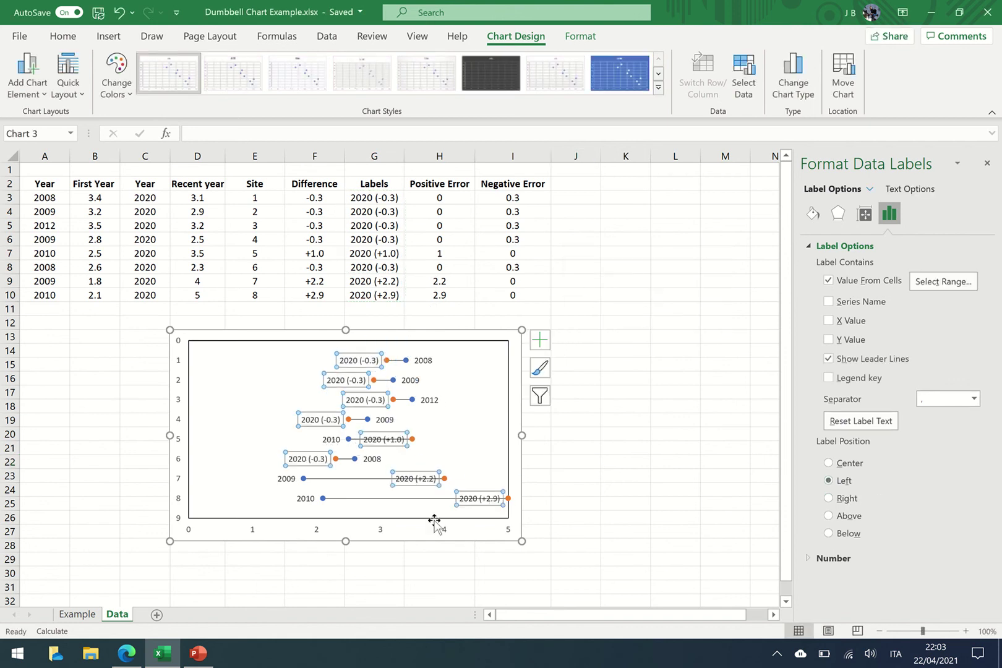
Step: Move the site 5 '2020 (+1.0)' label to the right of its point
{"action": "left_click", "coordinate": [388, 445]}
{"action": "left_click", "coordinate": [391, 445]}
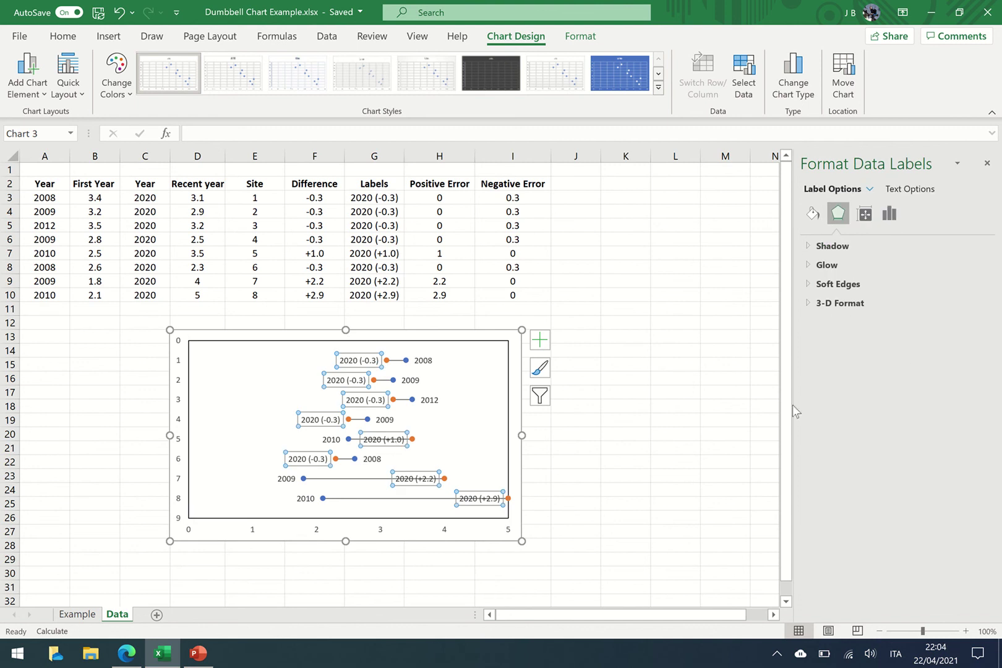
{"action": "left_click", "coordinate": [889, 214]}
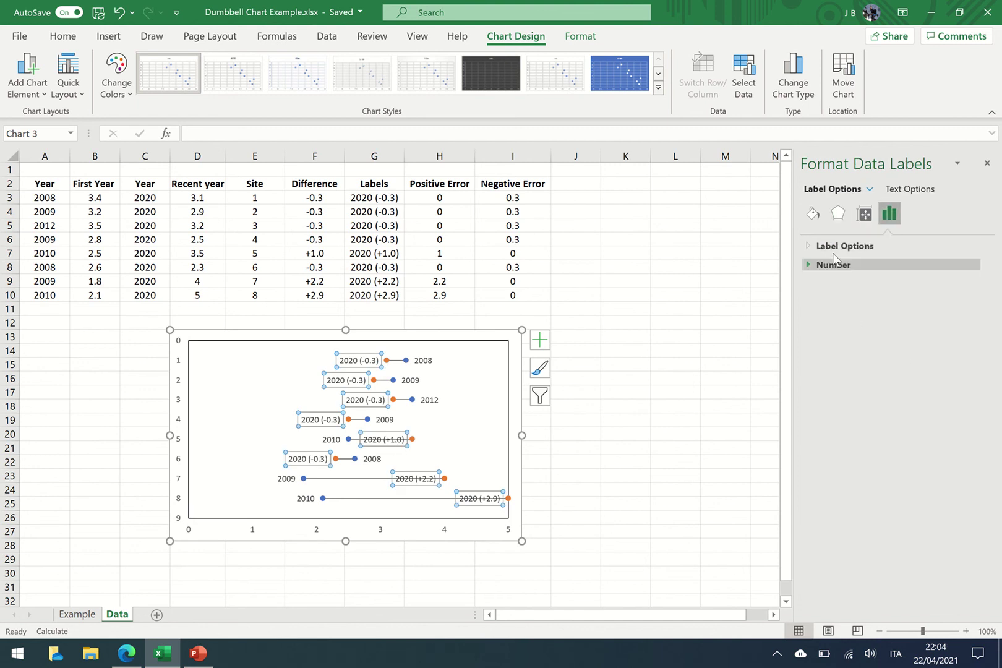
{"action": "left_click", "coordinate": [835, 247]}
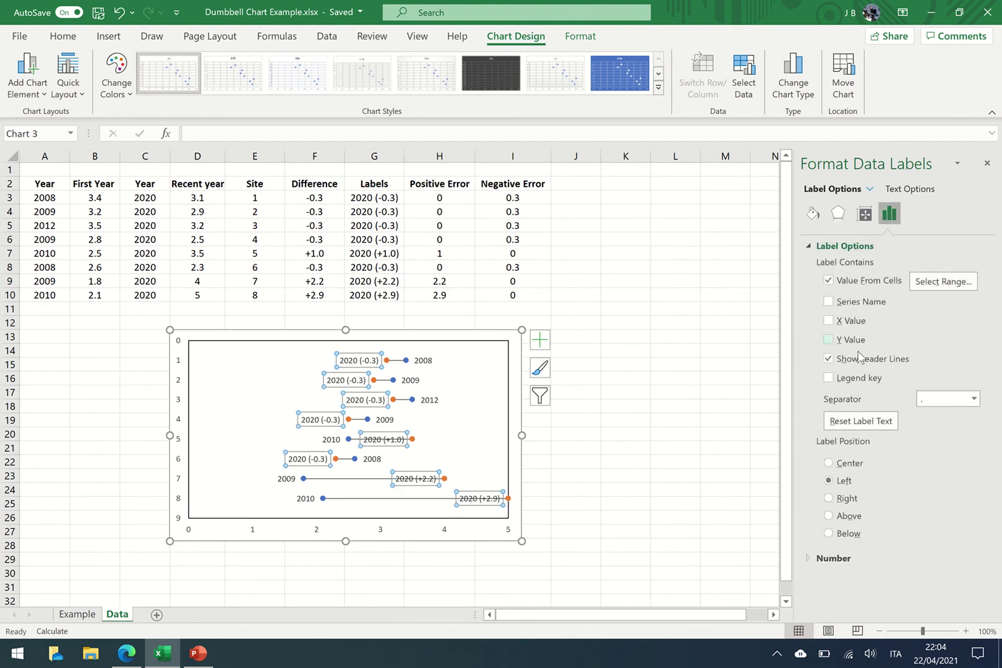
{"action": "left_click", "coordinate": [847, 500]}
{"action": "left_click", "coordinate": [394, 441]}
{"action": "left_click", "coordinate": [395, 440]}
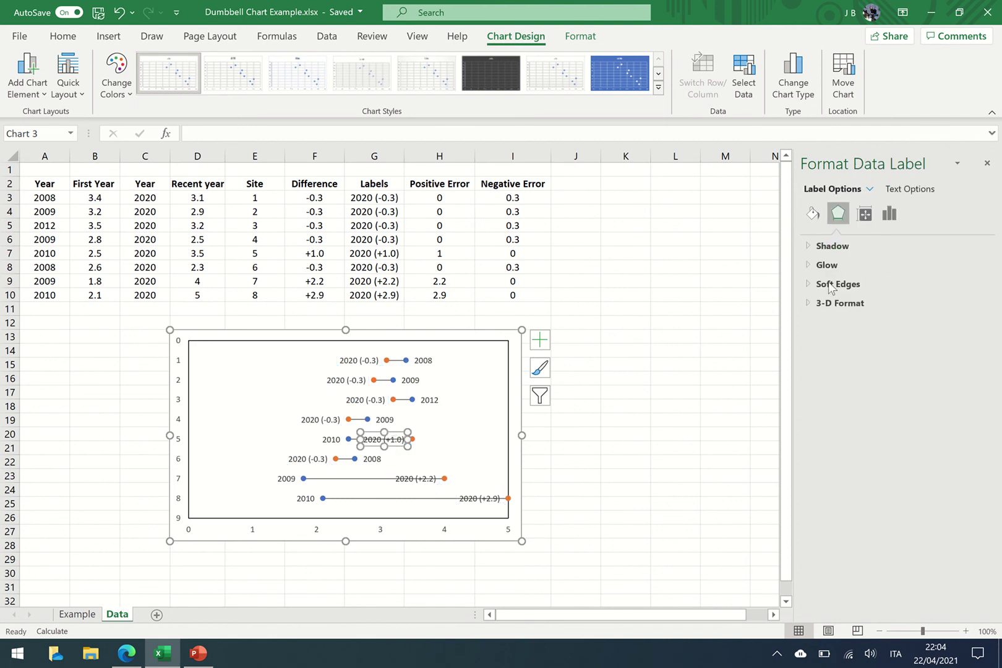
{"action": "left_click", "coordinate": [891, 215]}
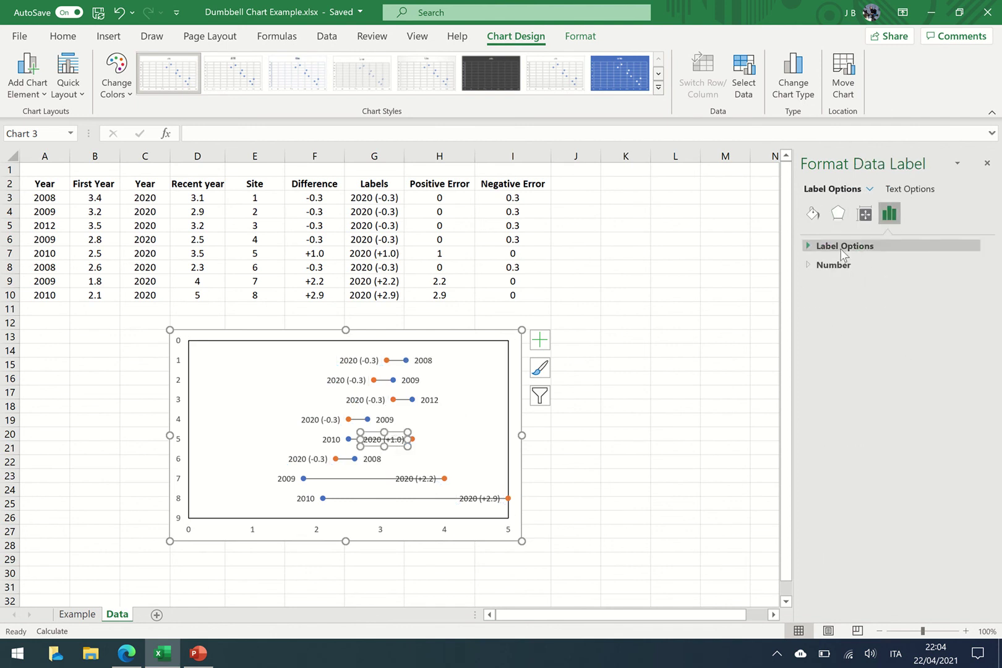
{"action": "left_click", "coordinate": [841, 247]}
{"action": "left_click", "coordinate": [829, 498]}
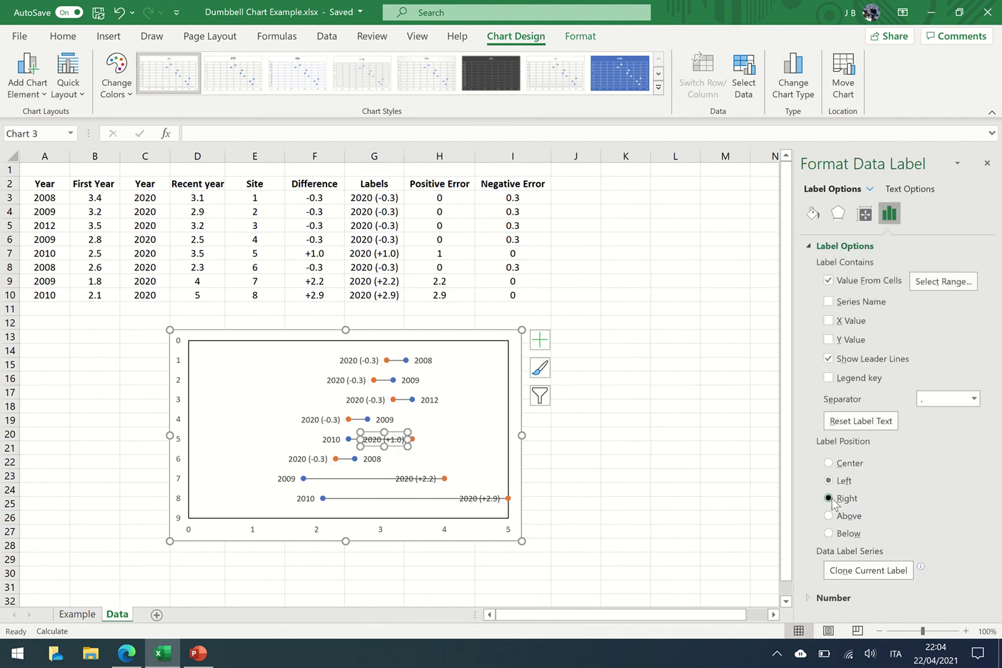
Step: Move the site 7 '2020 (+2.2)' label to the right of its point
{"action": "left_click", "coordinate": [488, 501]}
{"action": "left_click", "coordinate": [416, 479]}
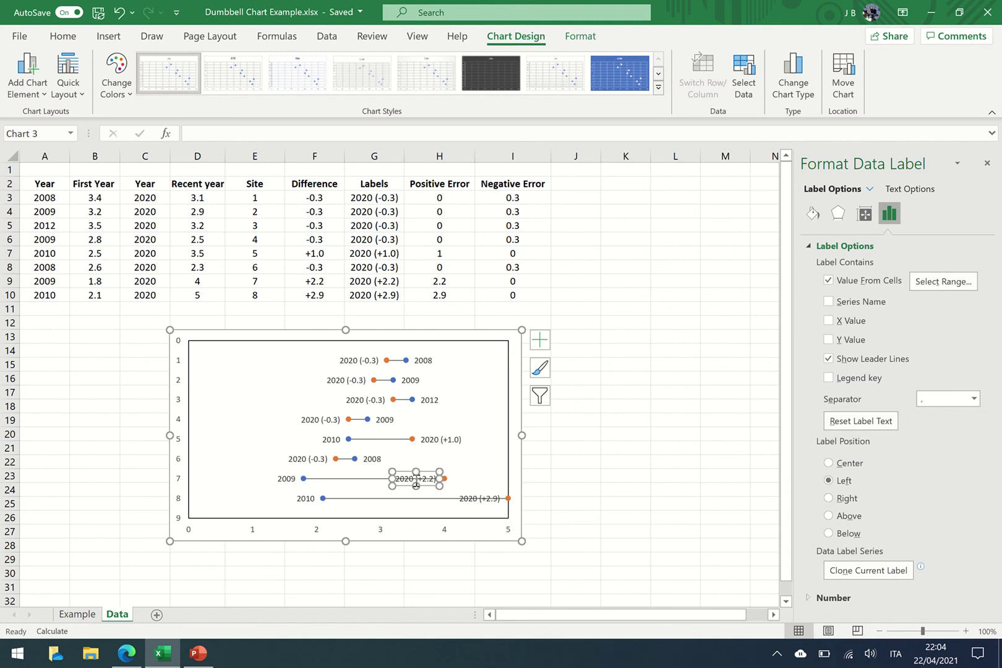
{"action": "left_click", "coordinate": [848, 501]}
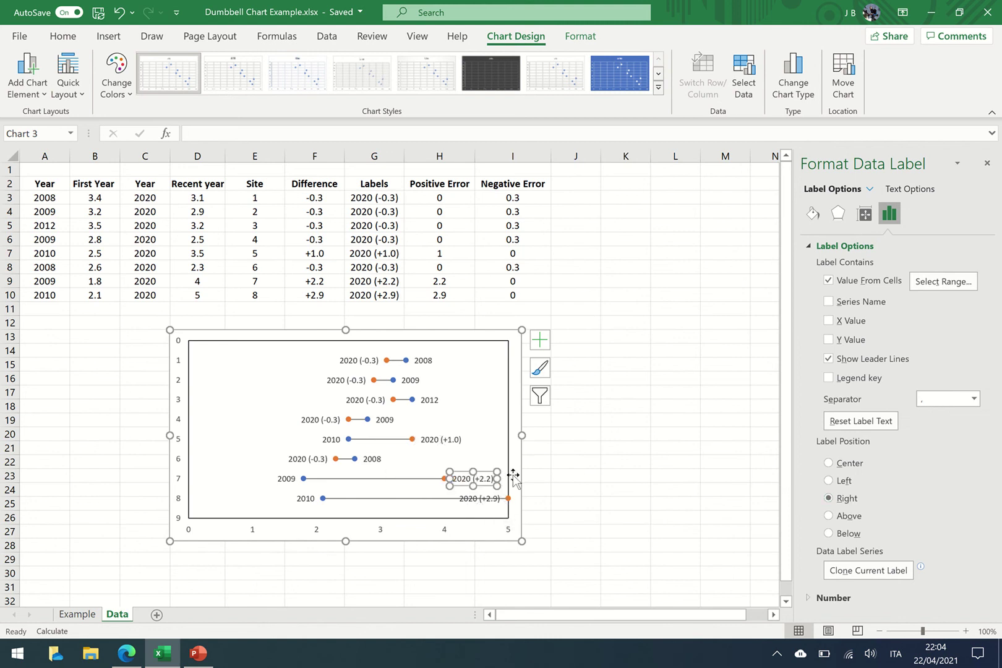
Step: Set the horizontal axis maximum bound to 6
{"action": "left_click", "coordinate": [507, 528]}
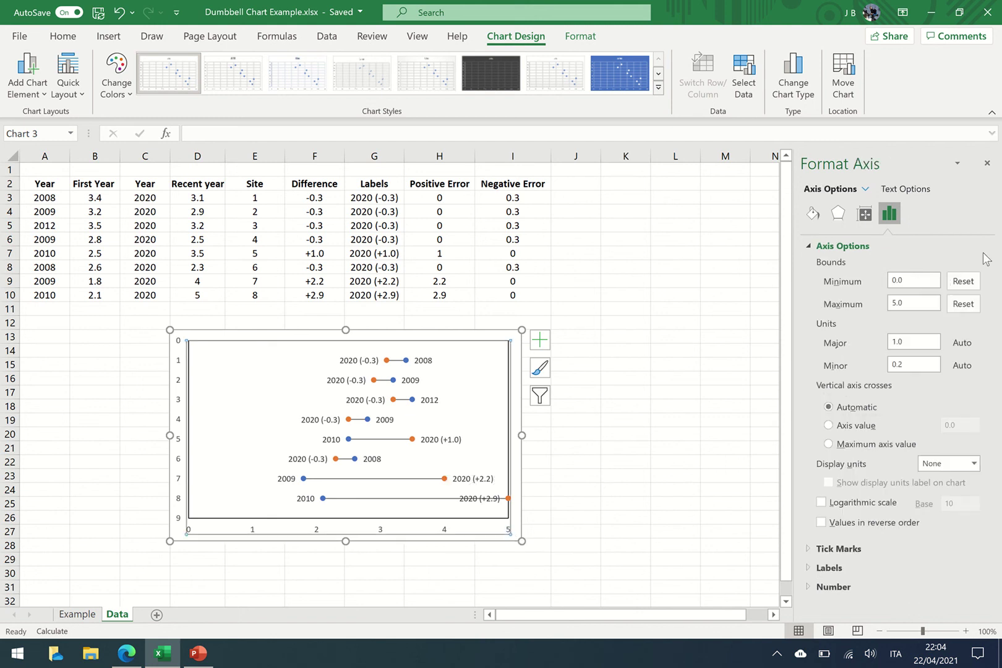
{"action": "left_click", "coordinate": [898, 304]}
{"action": "key", "text": "Return"}
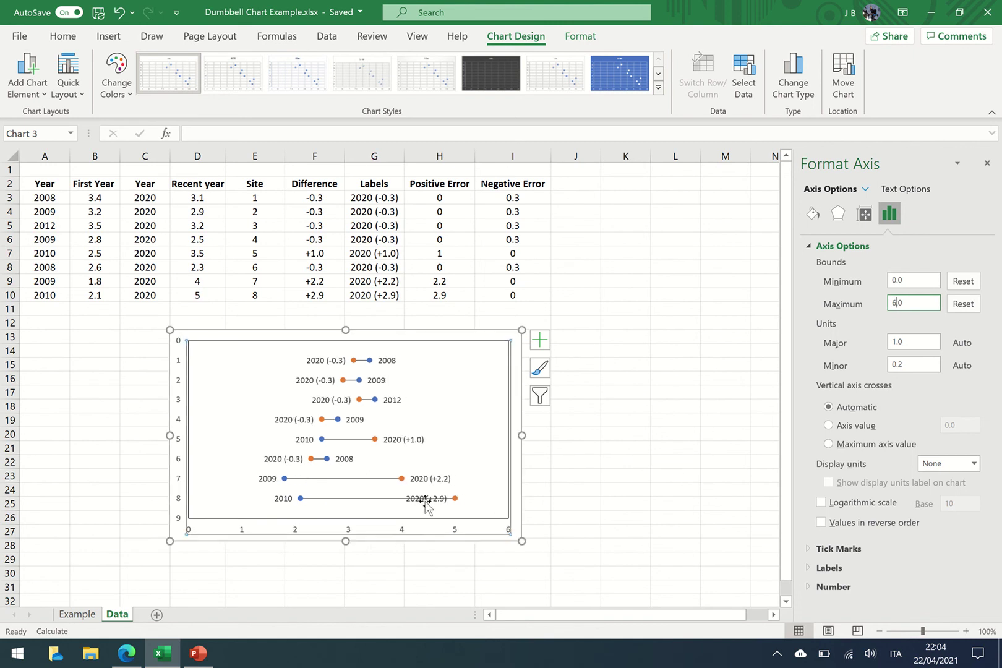
Step: Place the '2020 (+2.9)' label to the right of its orange point
{"action": "left_click", "coordinate": [425, 500]}
{"action": "left_click", "coordinate": [427, 500]}
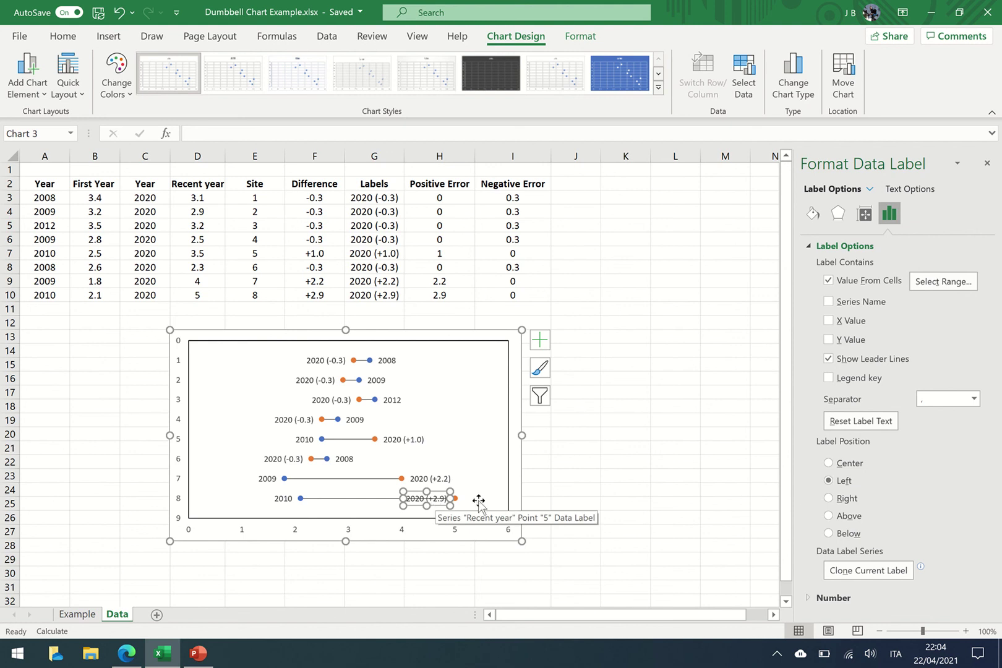
{"action": "left_click", "coordinate": [840, 500]}
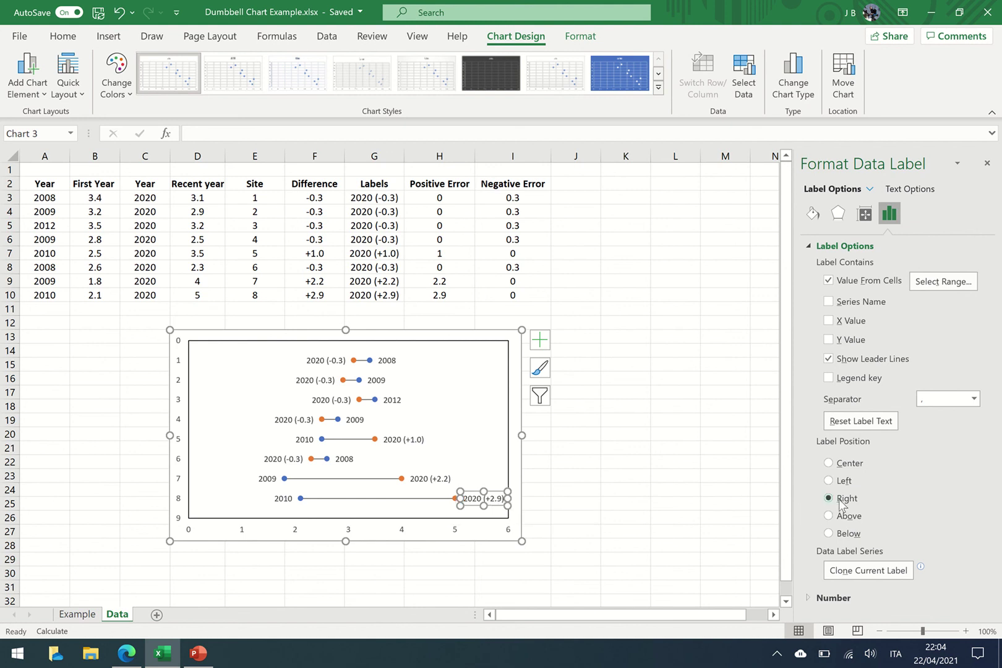
{"action": "left_click", "coordinate": [683, 495]}
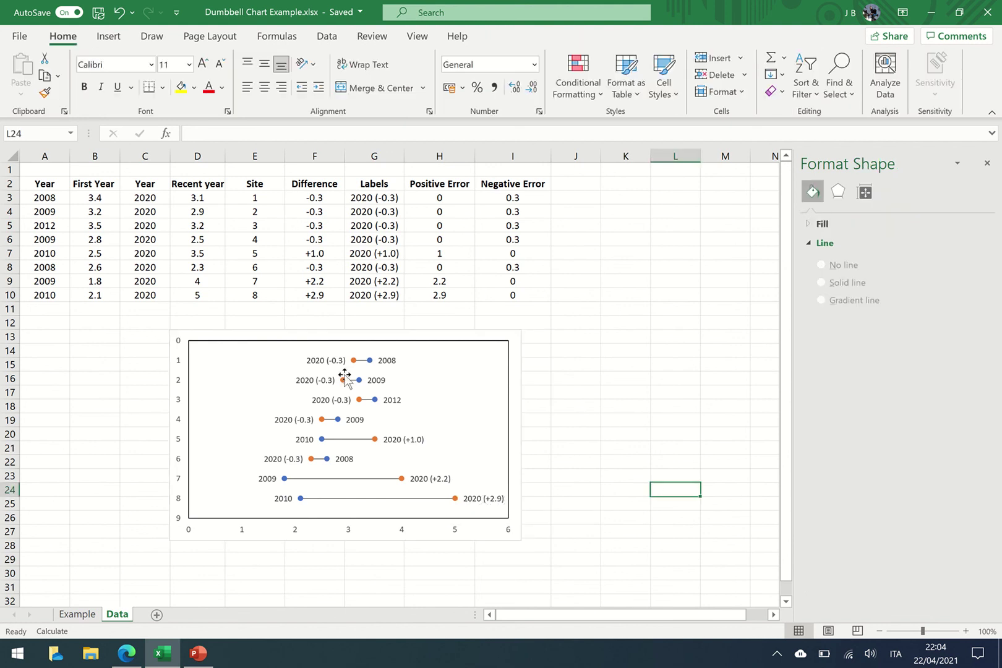
Step: Stretch the chart down to row 31 and widen it to the right
{"action": "left_click", "coordinate": [516, 539]}
{"action": "left_click_drag", "start_coordinate": [345, 540], "coordinate": [341, 587]}
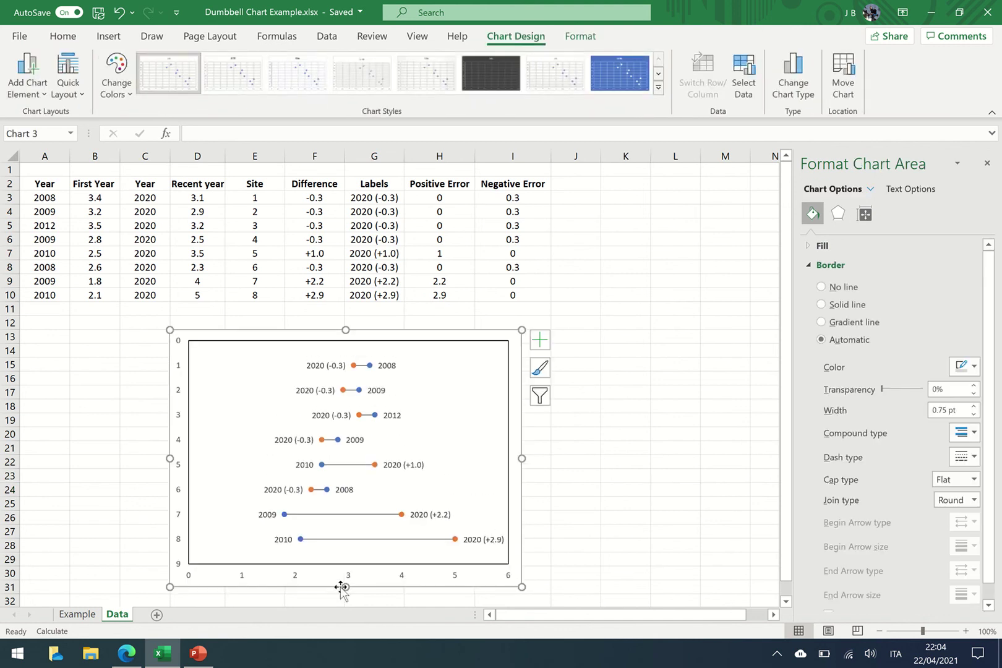
{"action": "left_click_drag", "start_coordinate": [522, 458], "coordinate": [568, 458]}
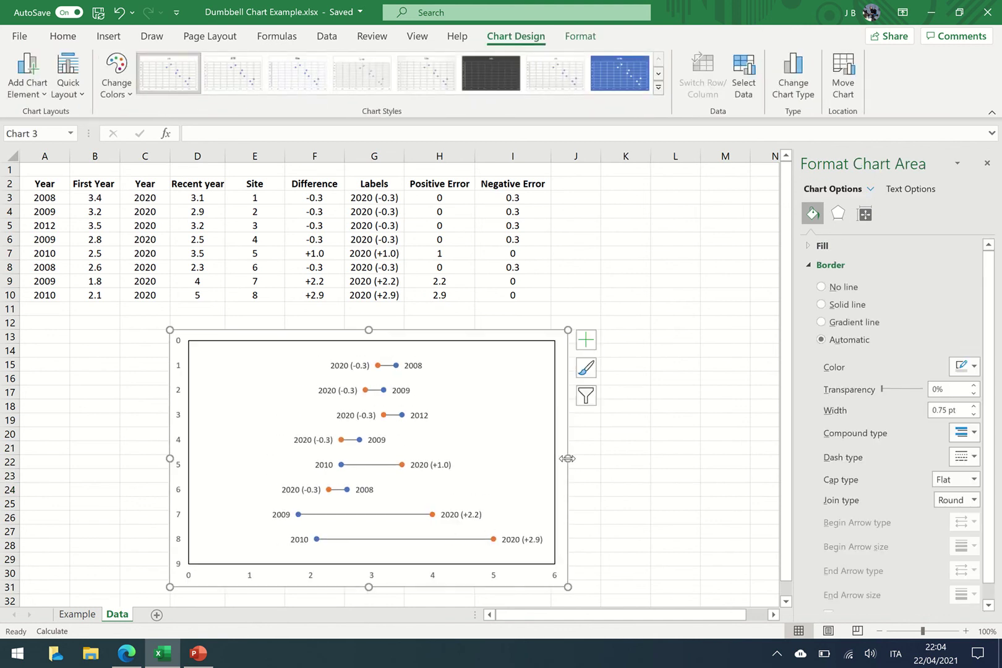
Step: Set the vertical axis bounds to minimum 0 and maximum 8.5
{"action": "left_click", "coordinate": [180, 563]}
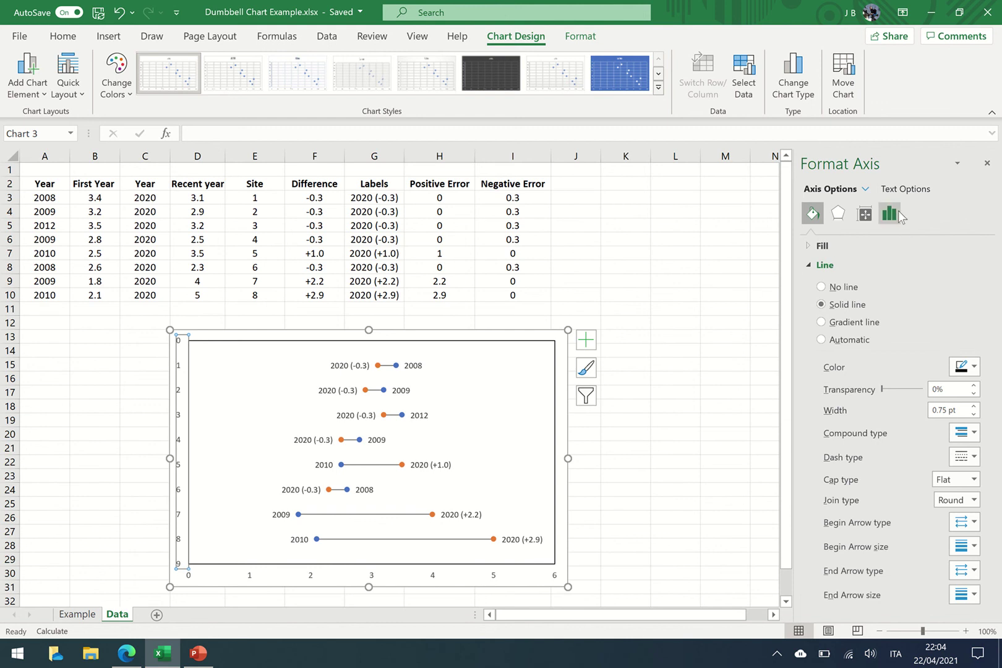
{"action": "left_click", "coordinate": [898, 216]}
{"action": "left_click", "coordinate": [836, 246]}
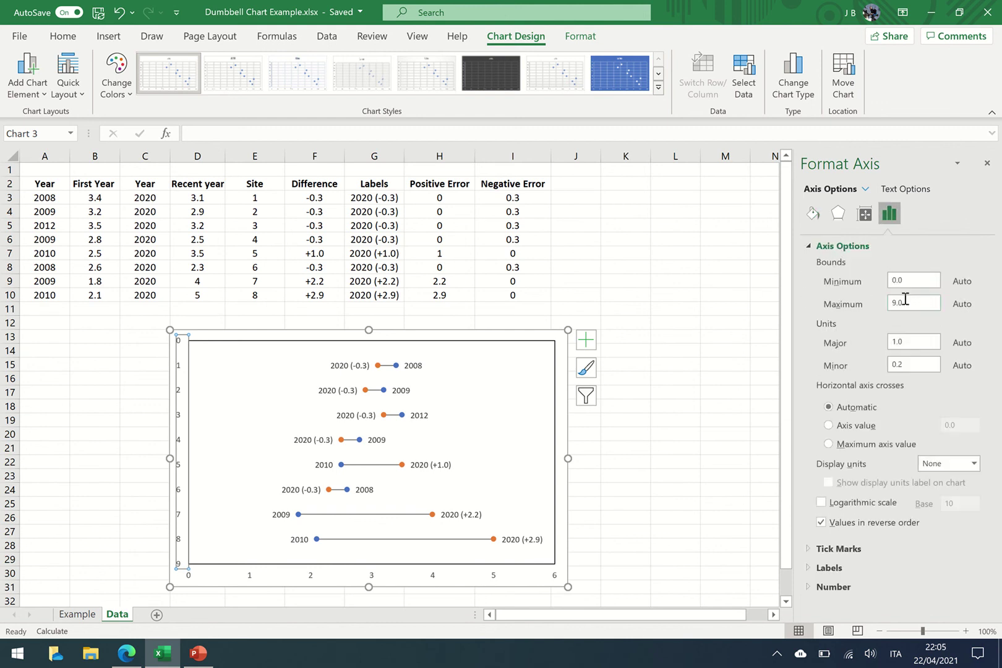
{"action": "left_click", "coordinate": [897, 302]}
{"action": "type", "text": "8.5"}
{"action": "key", "text": "Return"}
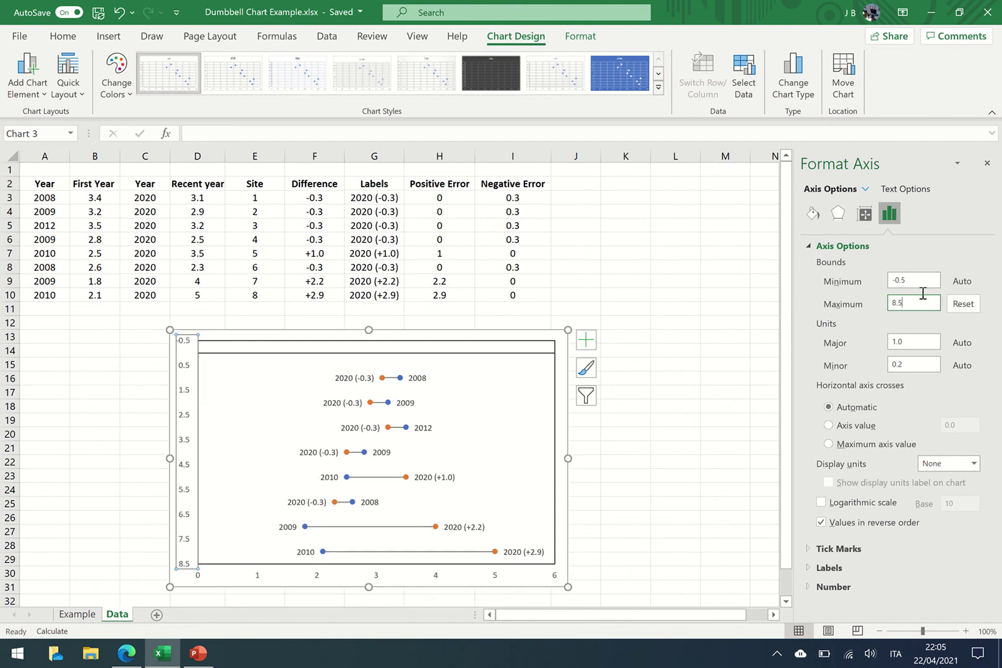
{"action": "double_click", "coordinate": [891, 283]}
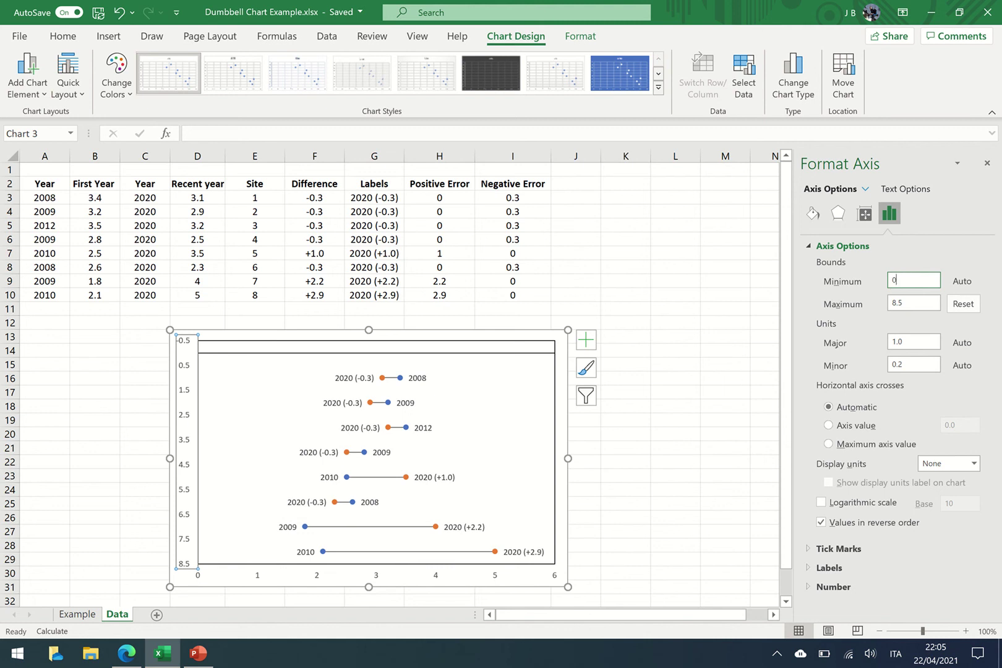
{"action": "key", "text": "Return"}
{"action": "left_click", "coordinate": [653, 494]}
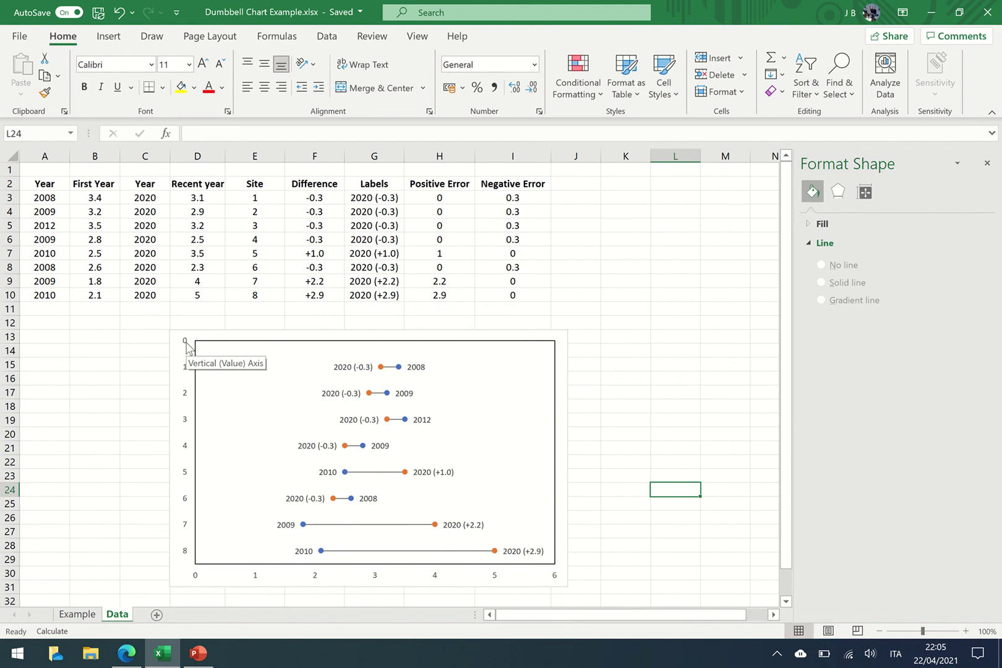
Step: Add horizontal and vertical axis titles and a chart title above the chart
{"action": "left_click", "coordinate": [186, 345]}
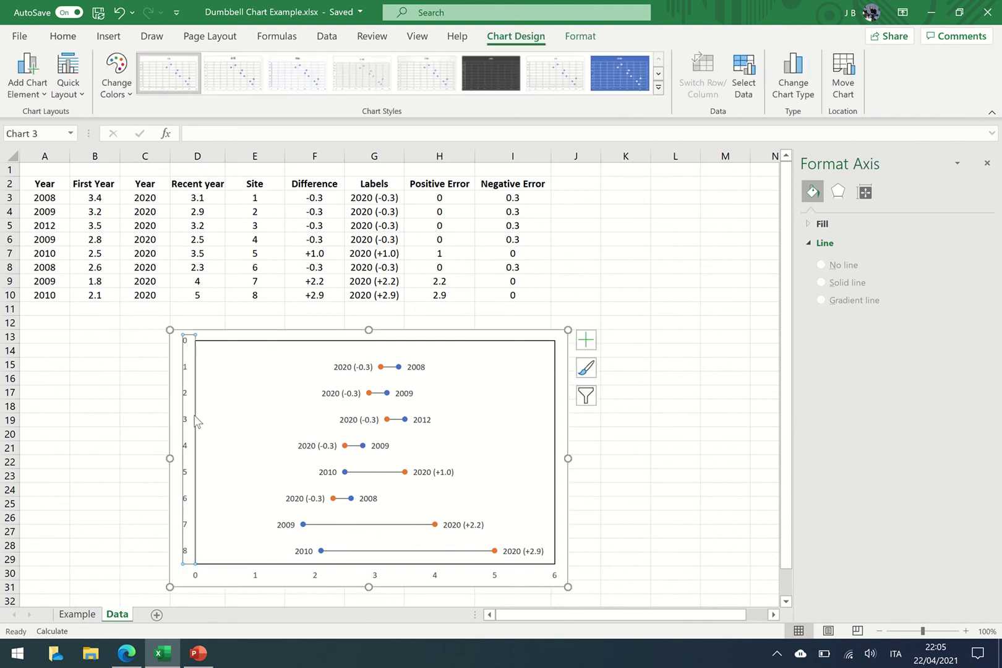
{"action": "left_click", "coordinate": [41, 88]}
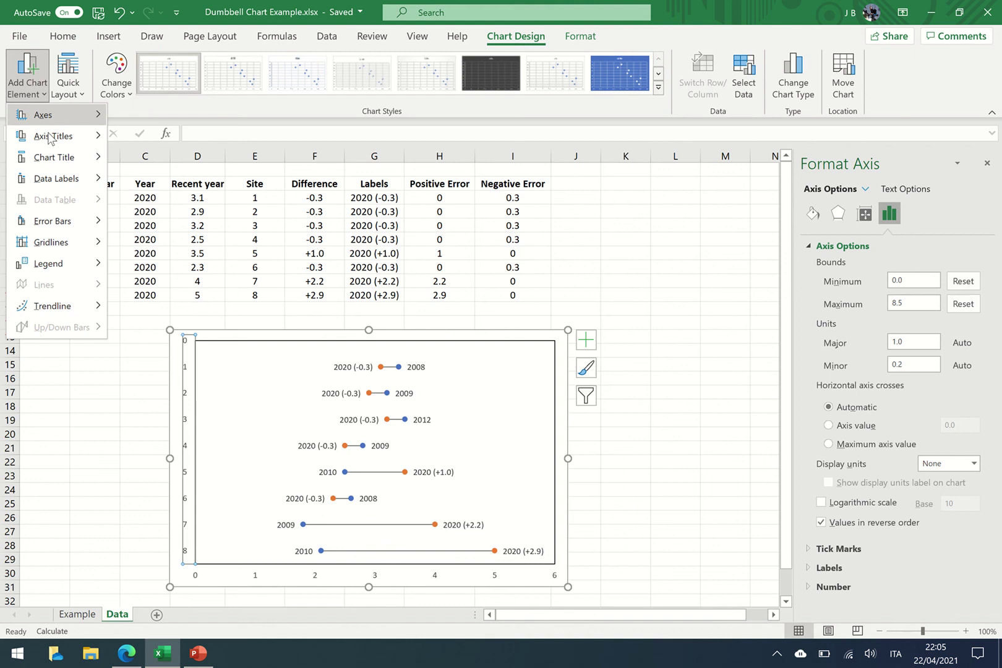
{"action": "mouse_move", "coordinate": [57, 135]}
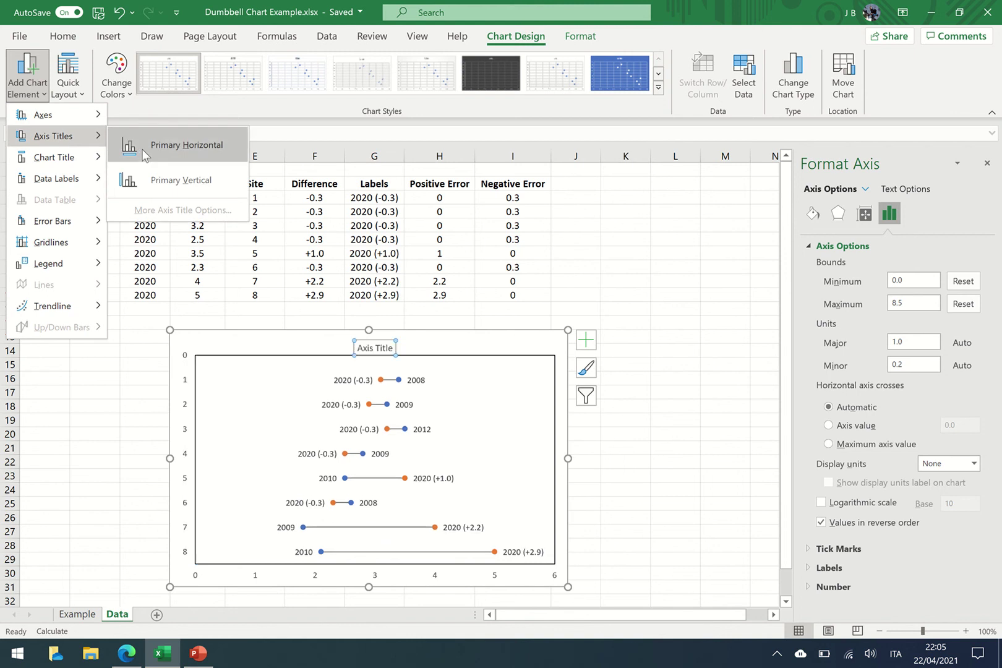
{"action": "left_click", "coordinate": [141, 141]}
{"action": "left_click", "coordinate": [37, 93]}
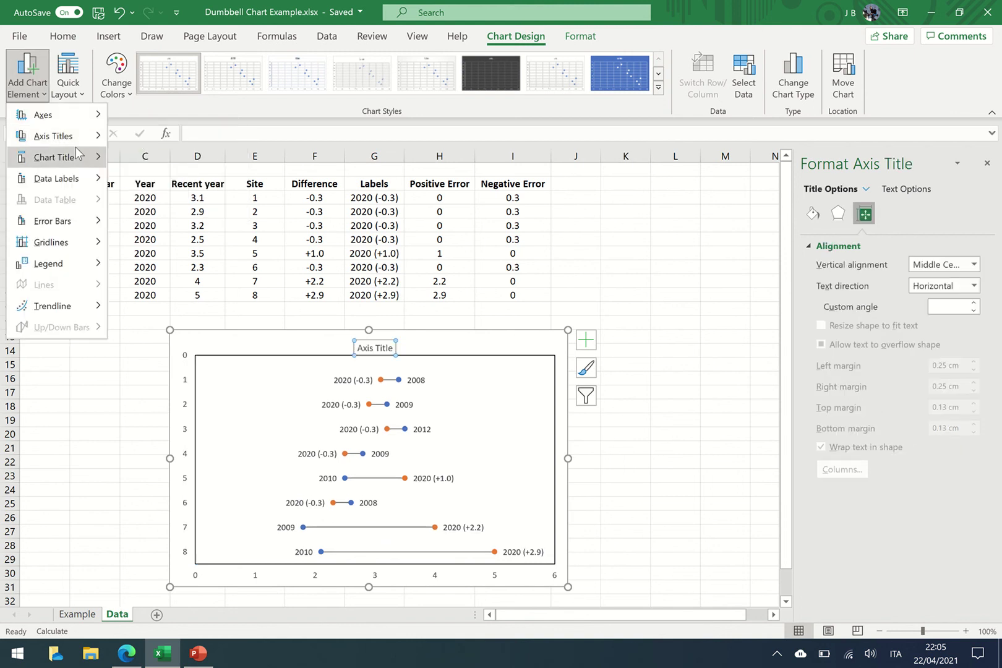
{"action": "mouse_move", "coordinate": [80, 144]}
{"action": "left_click", "coordinate": [148, 175]}
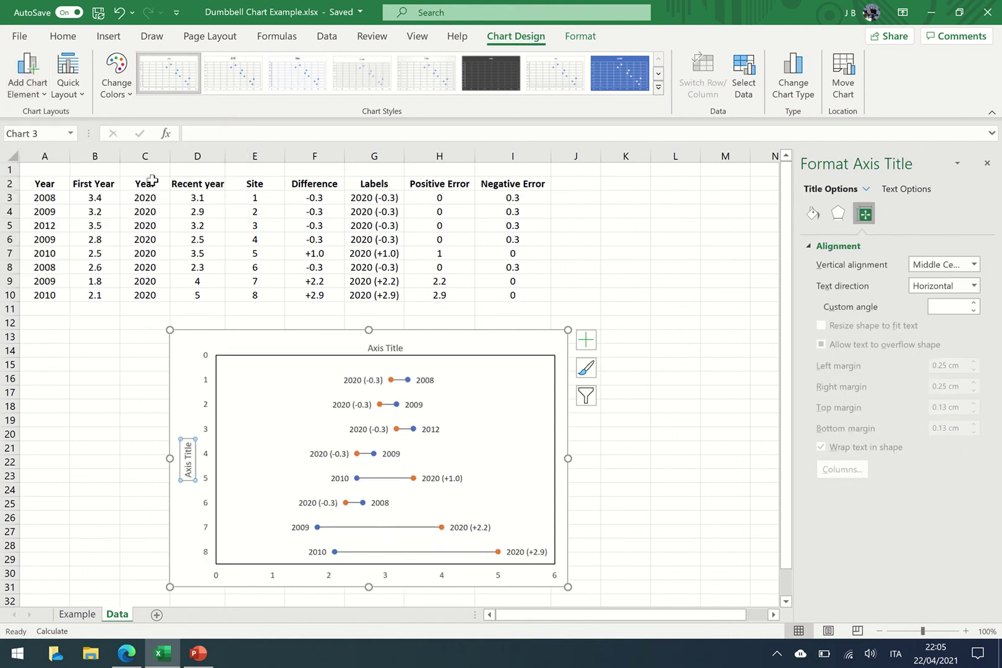
{"action": "left_click", "coordinate": [28, 77]}
{"action": "mouse_move", "coordinate": [61, 158]}
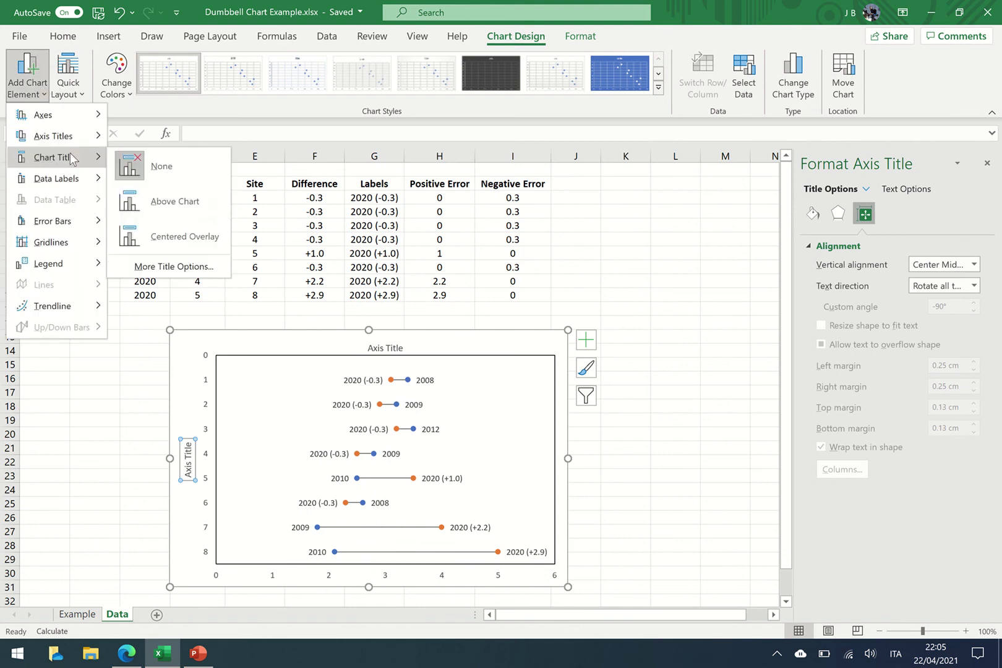
{"action": "left_click", "coordinate": [160, 202]}
Step: Move the horizontal axis title from the chart top to below the x-axis
{"action": "left_click", "coordinate": [386, 373]}
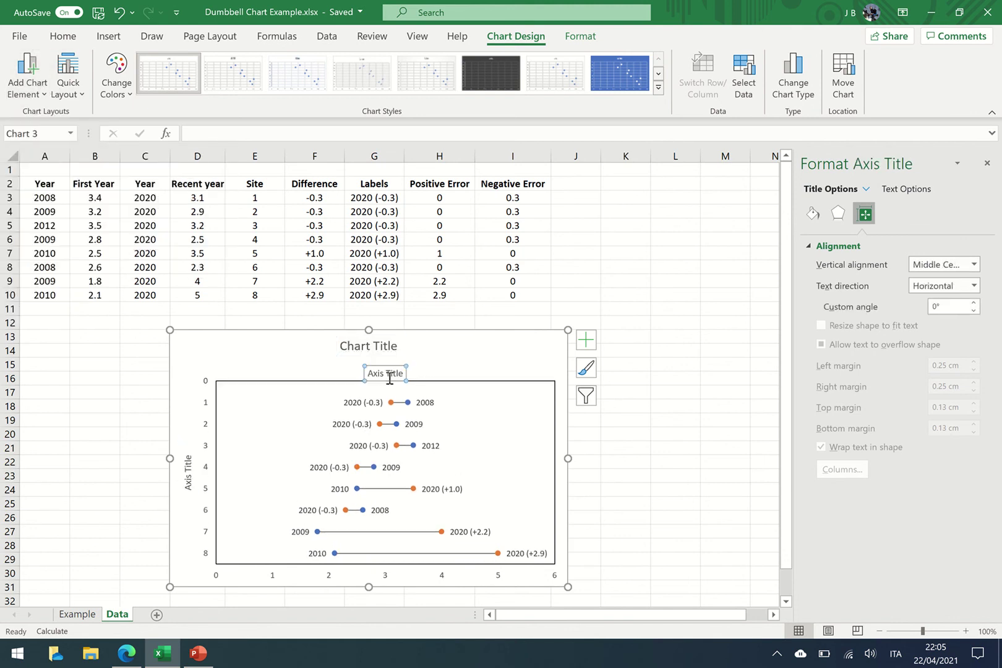
{"action": "left_click", "coordinate": [436, 381]}
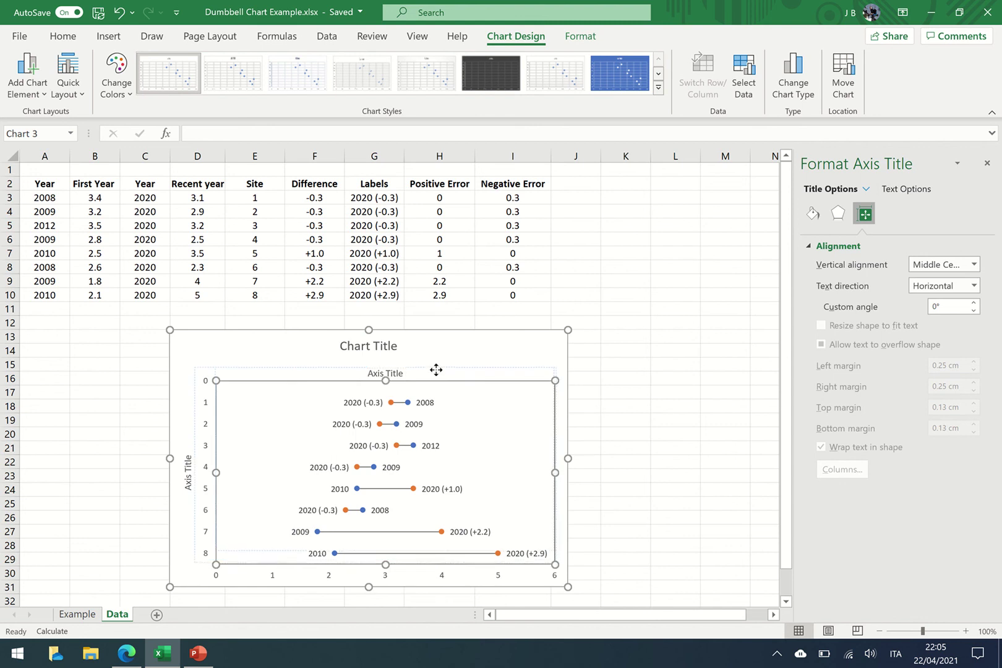
{"action": "left_click_drag", "start_coordinate": [398, 369], "coordinate": [399, 574]}
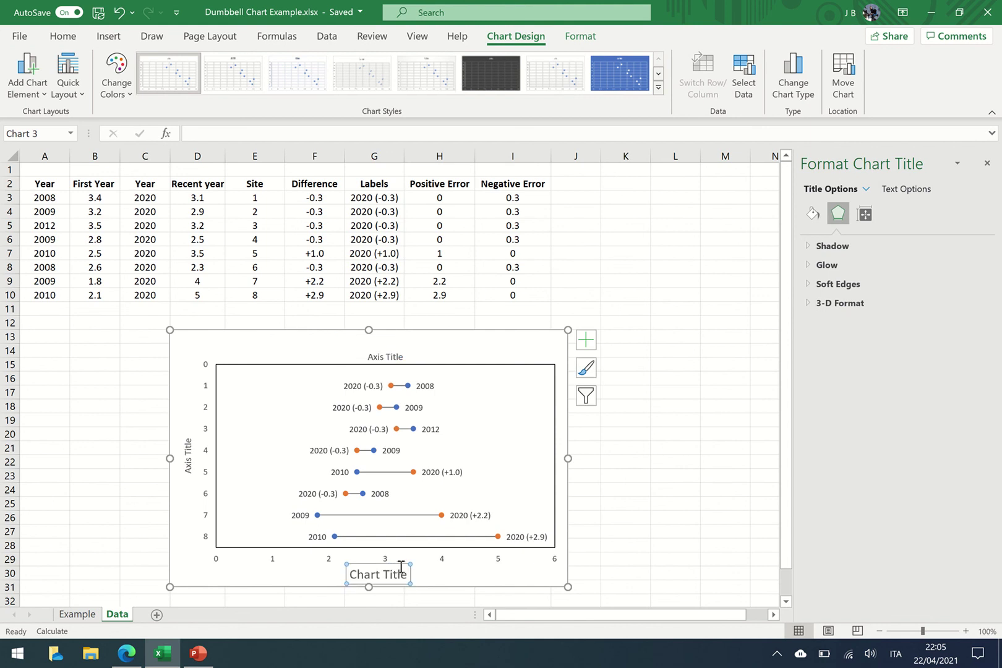
{"action": "mouse_move", "coordinate": [392, 359]}
{"action": "left_mouse_down"}
{"action": "mouse_move", "coordinate": [389, 336]}
{"action": "mouse_move", "coordinate": [391, 353]}
{"action": "left_mouse_up"}
{"action": "key", "text": "ctrl+z"}
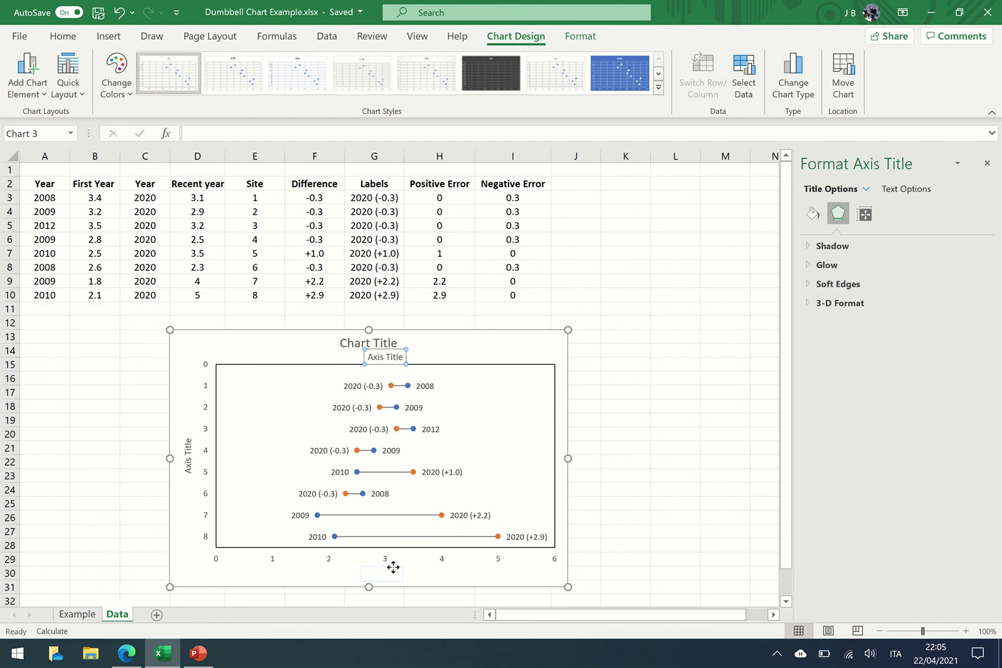
{"action": "left_click_drag", "start_coordinate": [393, 568], "coordinate": [393, 569]}
Step: Draw a small oval over the vertical axis's 0 label
{"action": "left_click", "coordinate": [610, 576]}
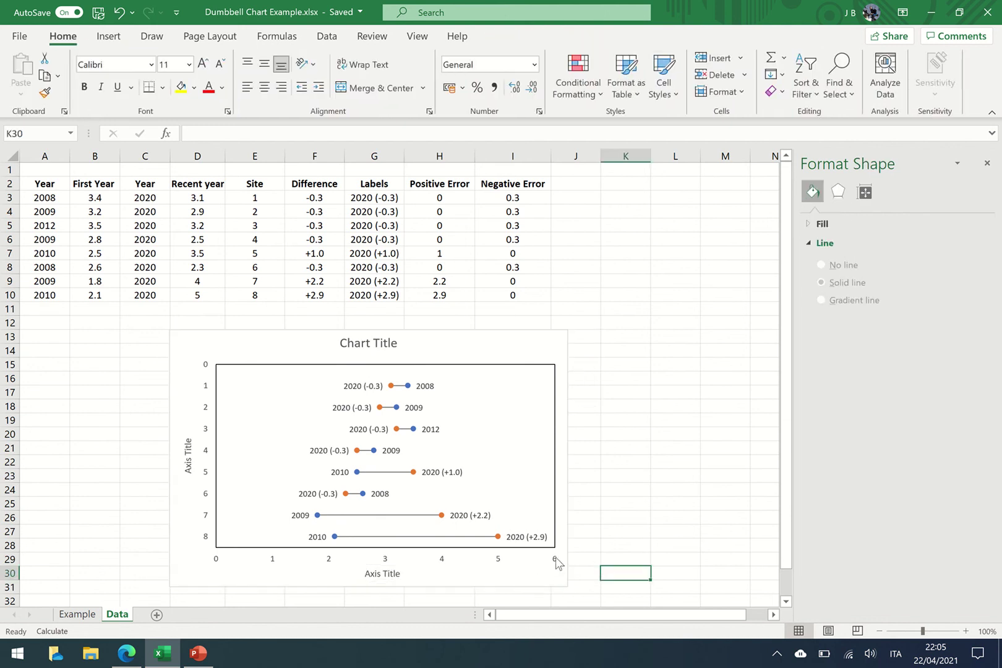
{"action": "left_click", "coordinate": [108, 38]}
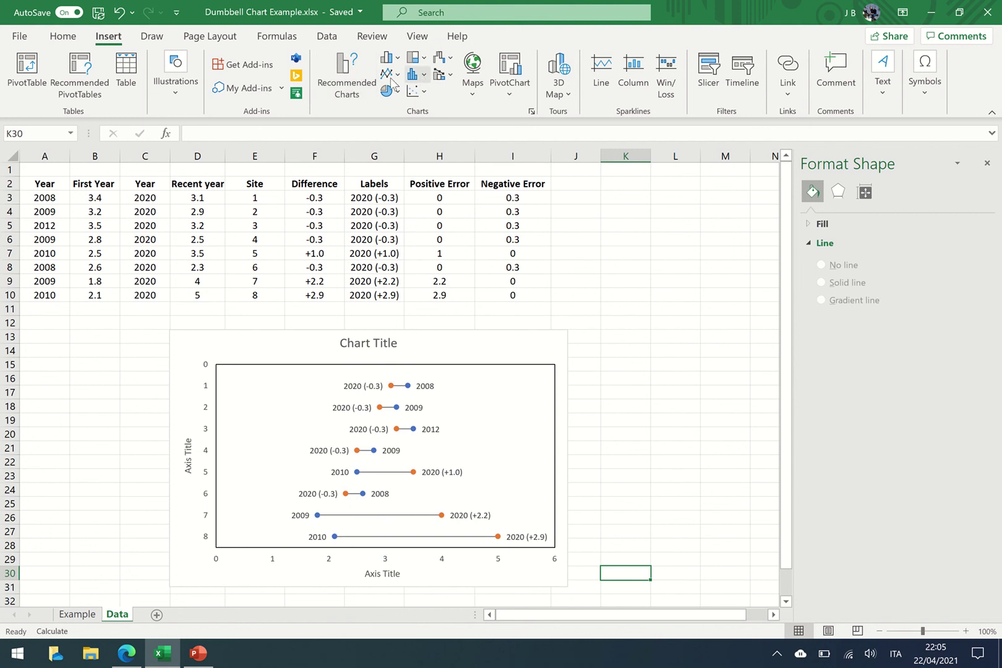
{"action": "left_click", "coordinate": [176, 93]}
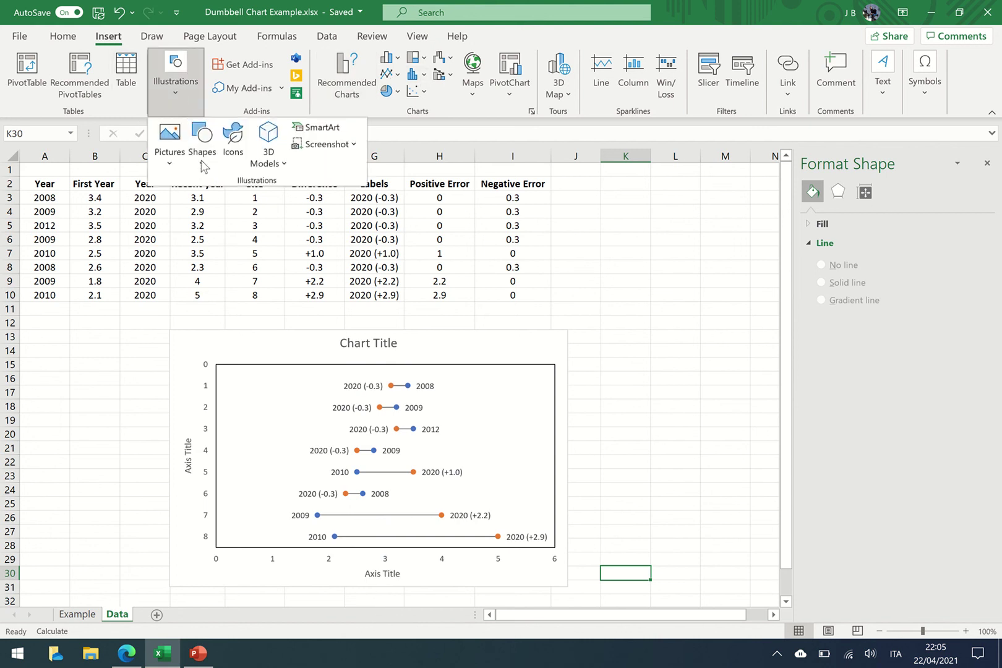
{"action": "left_click", "coordinate": [202, 143]}
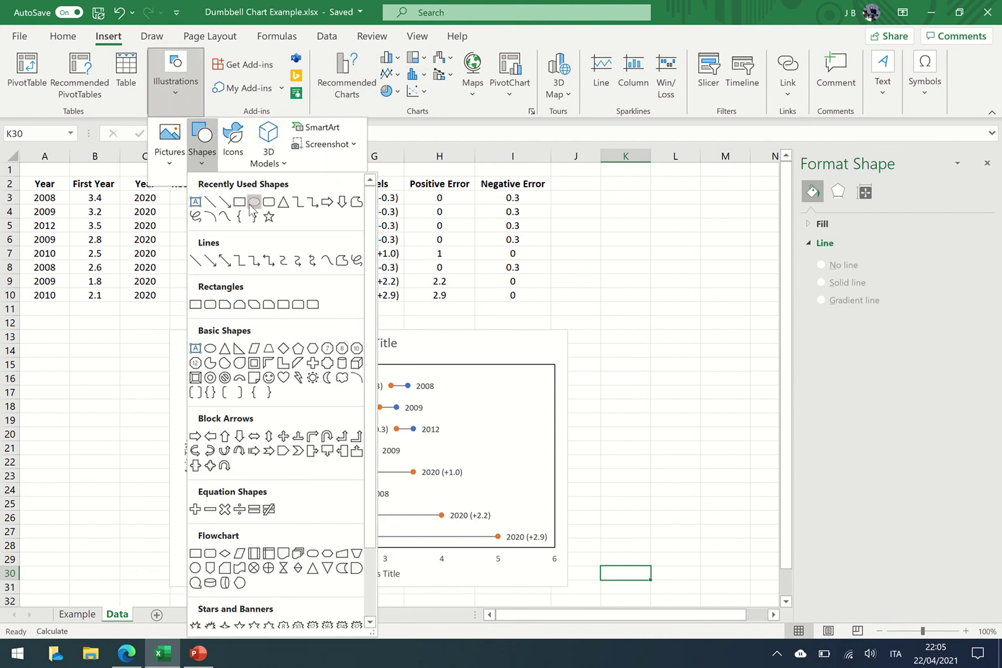
{"action": "left_click", "coordinate": [245, 200]}
{"action": "left_click_drag", "start_coordinate": [210, 370], "coordinate": [214, 374]}
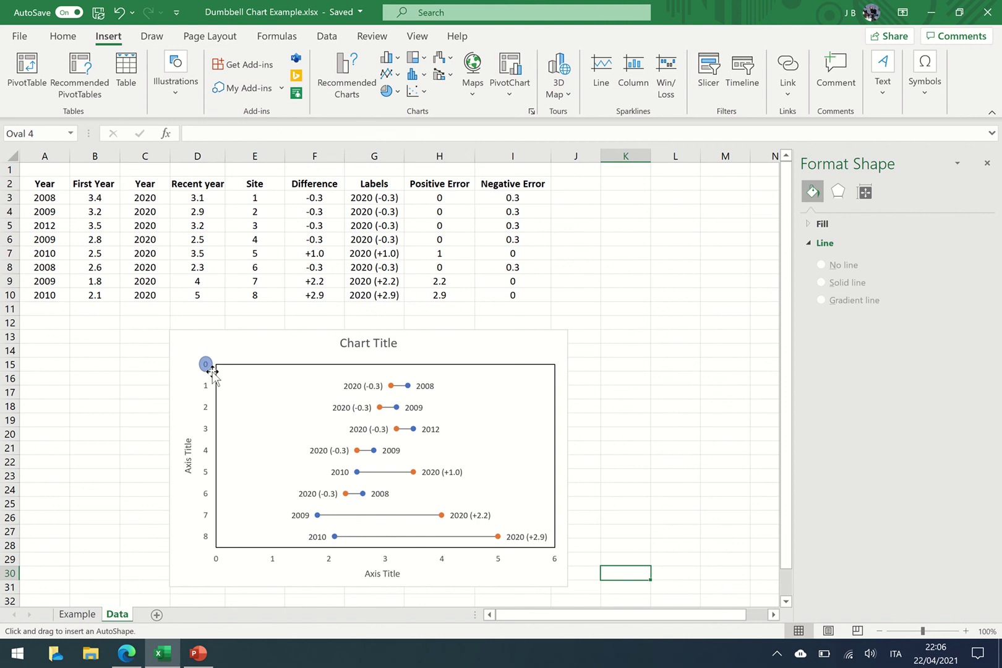
Step: Give the oval a white outline and copy it over the horizontal axis's 6
{"action": "left_click", "coordinate": [386, 58]}
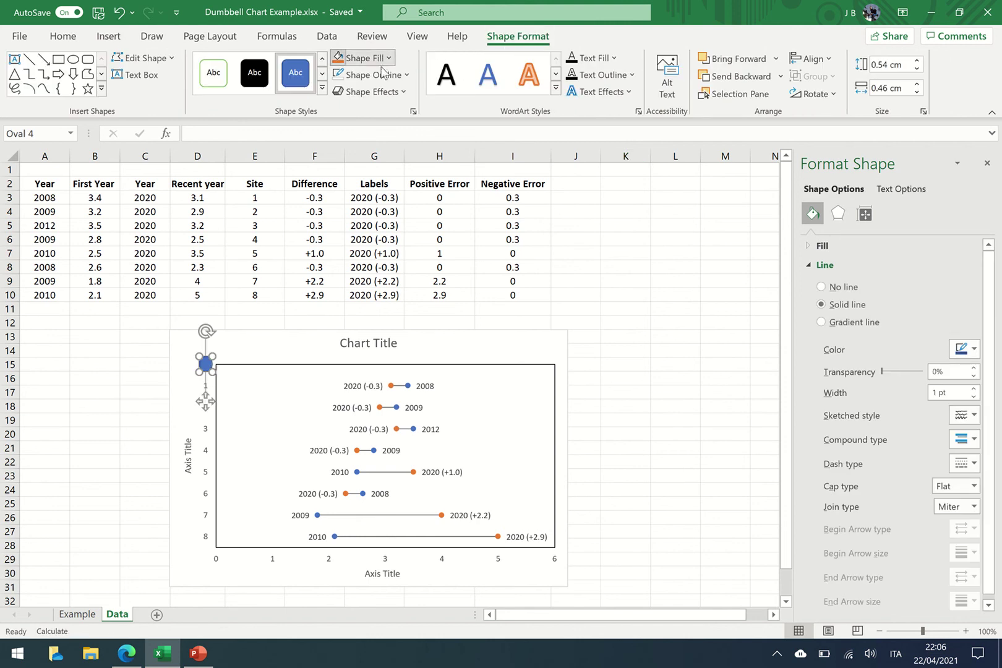
{"action": "key", "text": "Escape"}
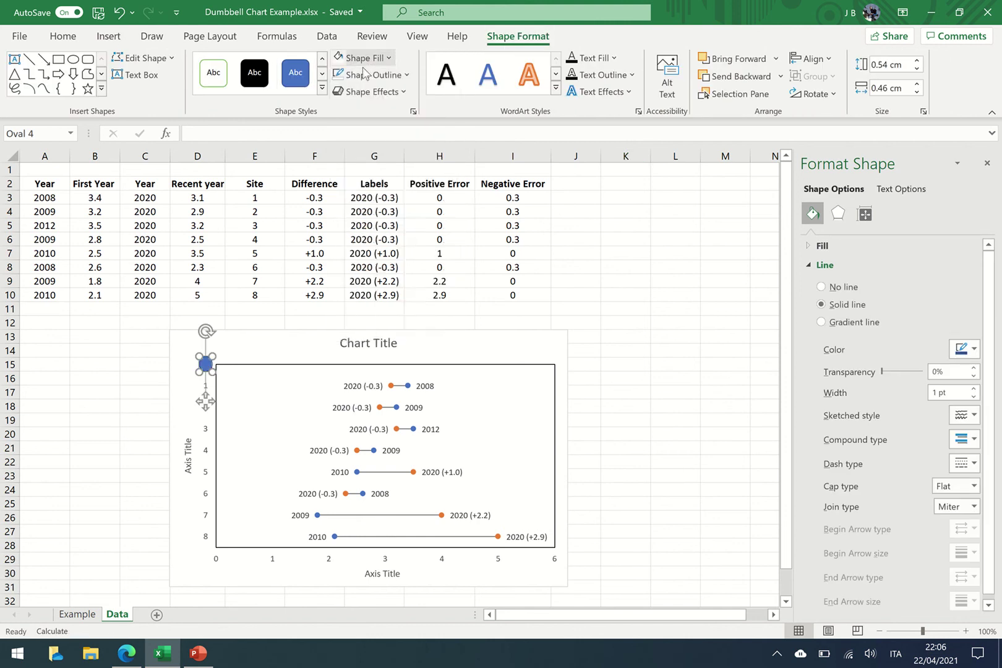
{"action": "left_click", "coordinate": [374, 75]}
{"action": "key", "text": "Escape"}
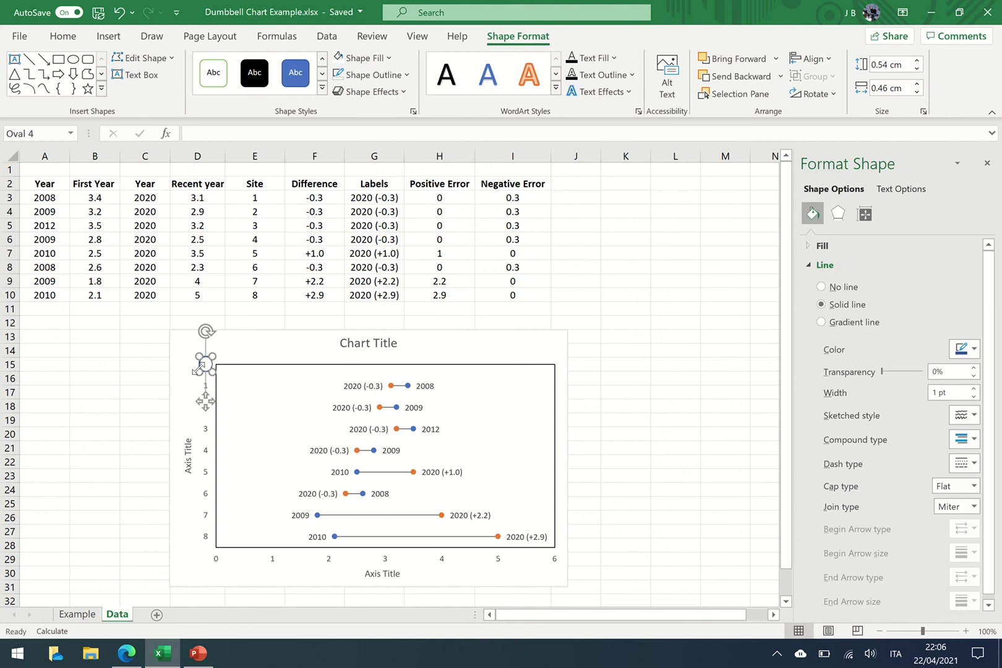
{"action": "left_click", "coordinate": [205, 364]}
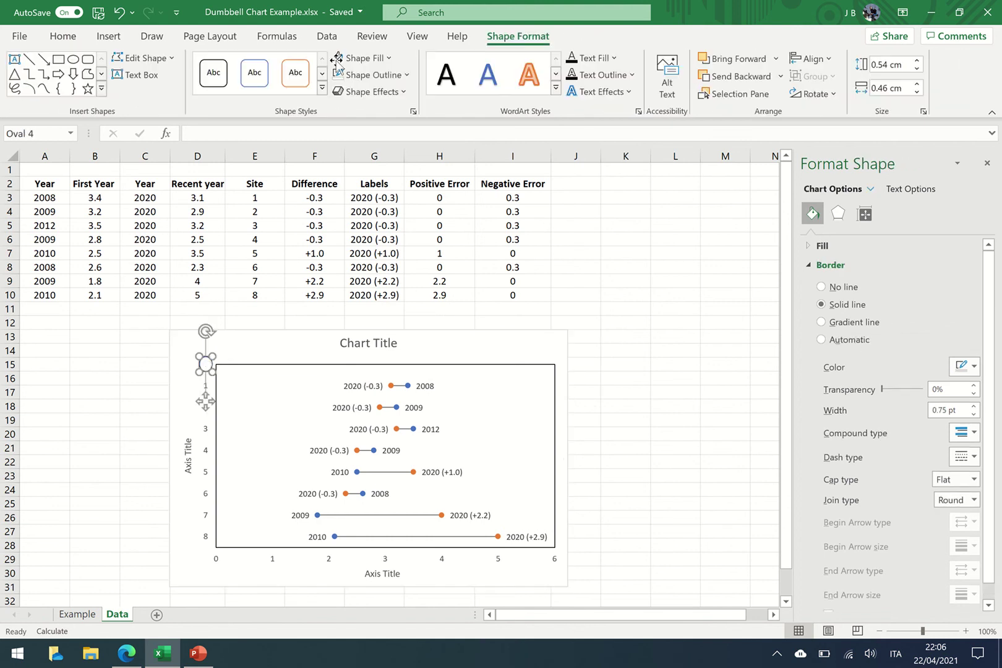
{"action": "left_click", "coordinate": [374, 75]}
{"action": "left_click", "coordinate": [340, 140]}
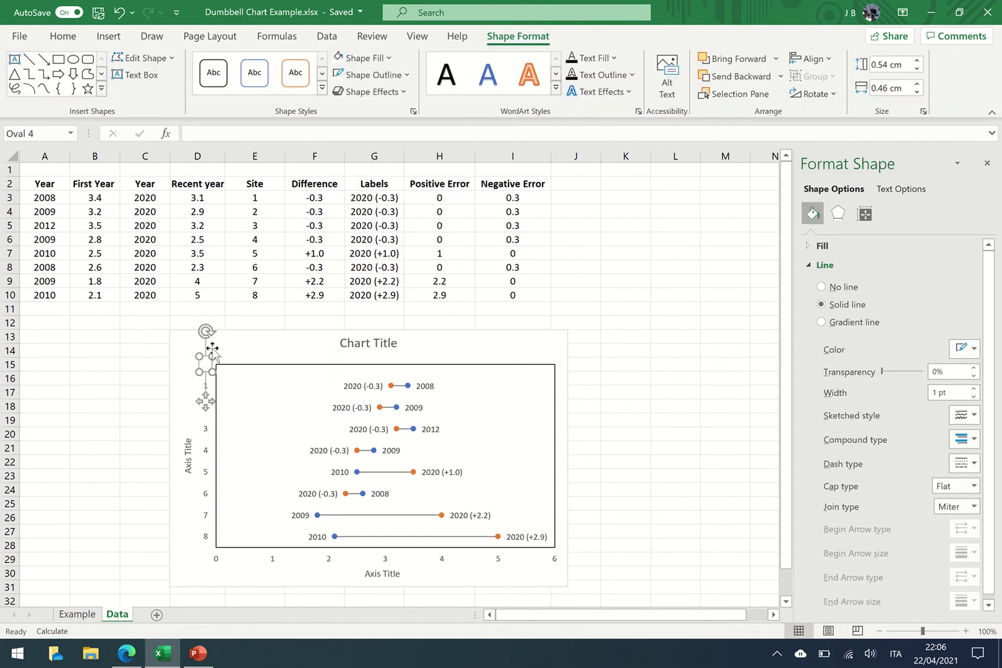
{"action": "left_click_drag", "start_coordinate": [213, 349], "coordinate": [552, 558]}
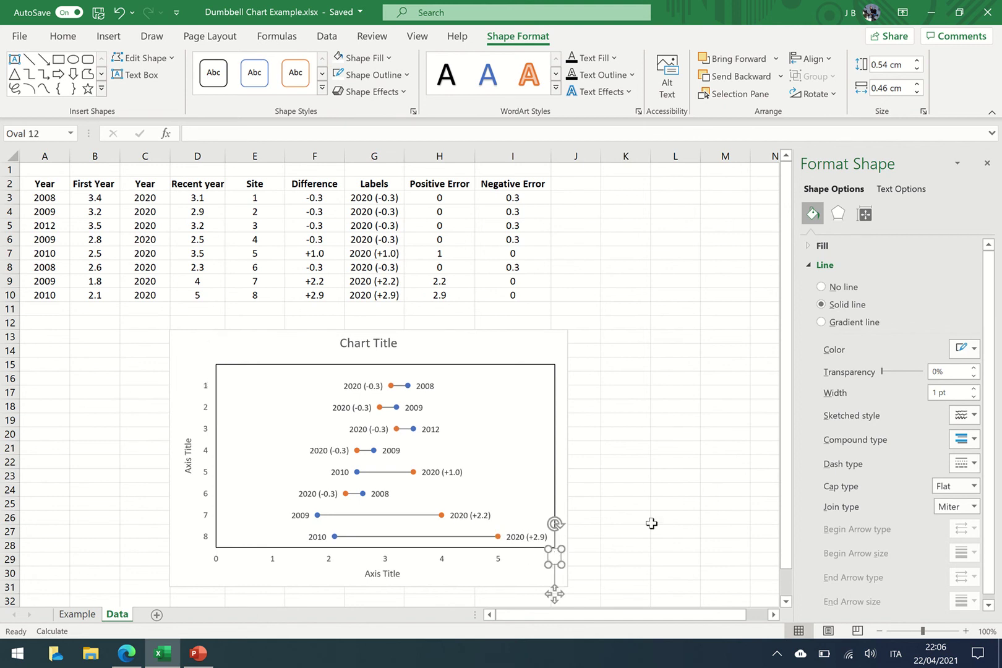
{"action": "left_click", "coordinate": [651, 523]}
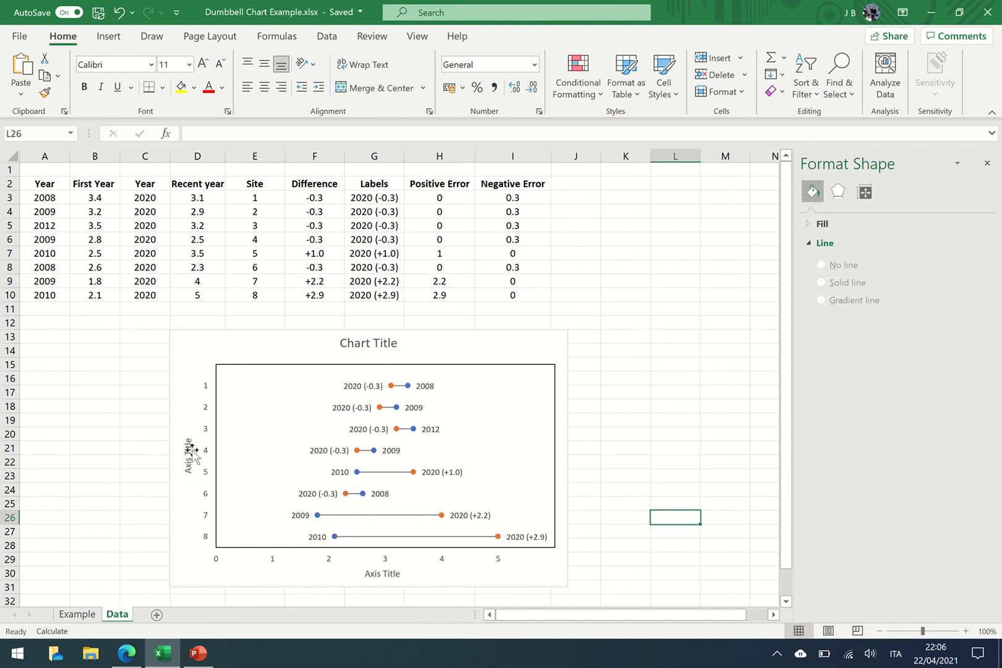
Step: Turn on the First Year / Recent year legend and drag it to the plot's top-left corner
{"action": "left_click", "coordinate": [327, 372]}
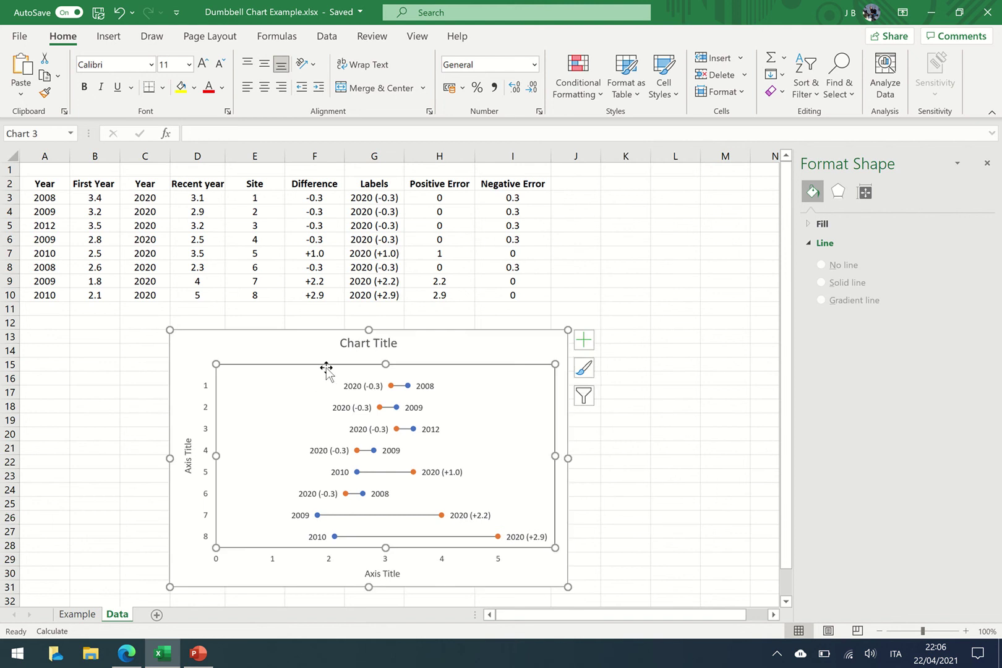
{"action": "left_click", "coordinate": [586, 339]}
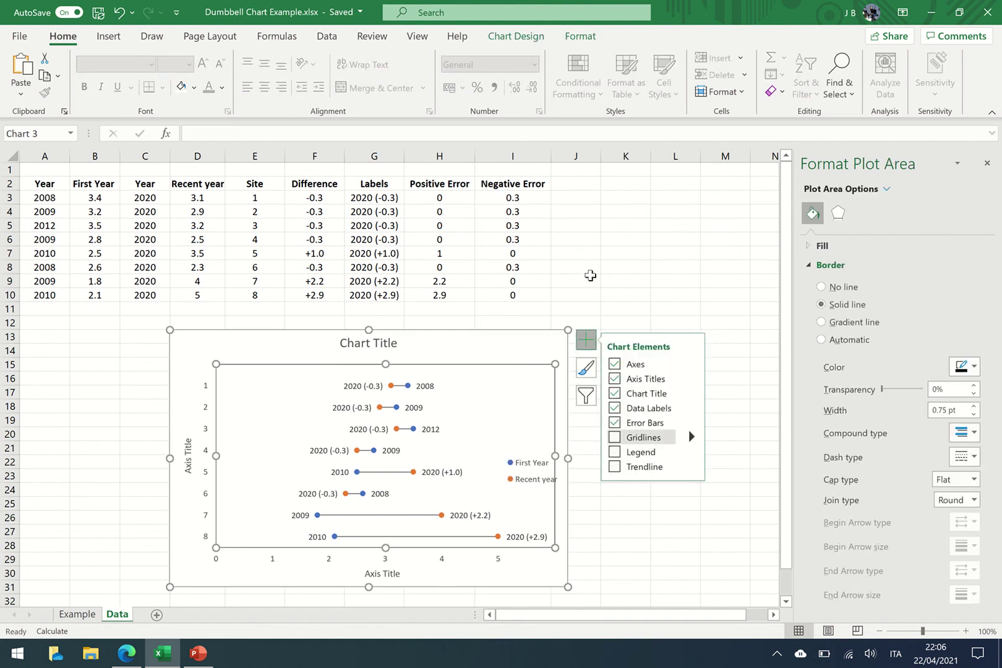
{"action": "left_click", "coordinate": [684, 452]}
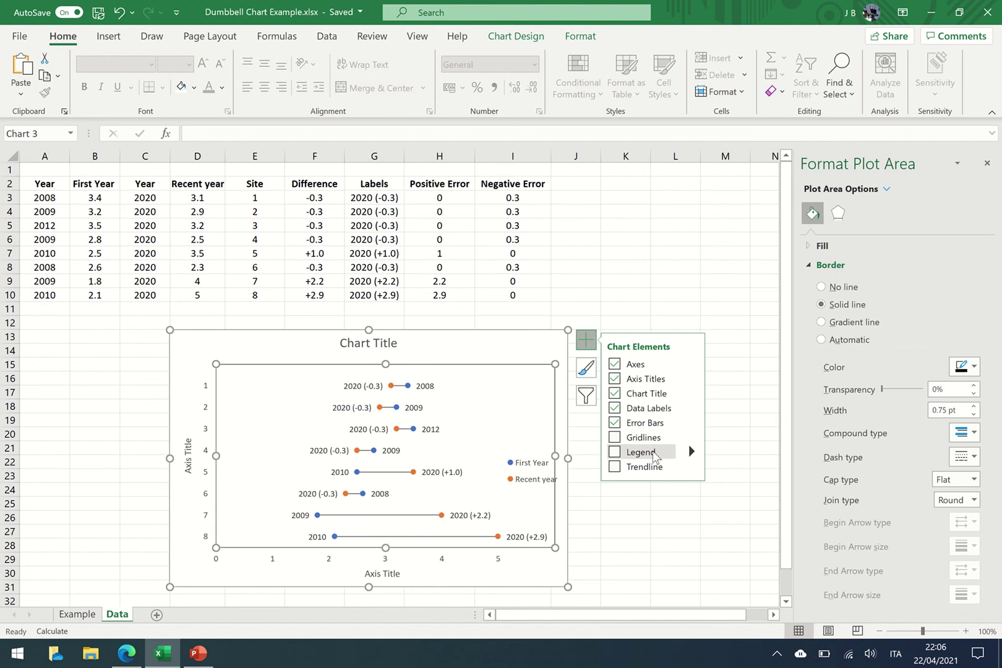
{"action": "left_click_drag", "start_coordinate": [542, 468], "coordinate": [264, 370]}
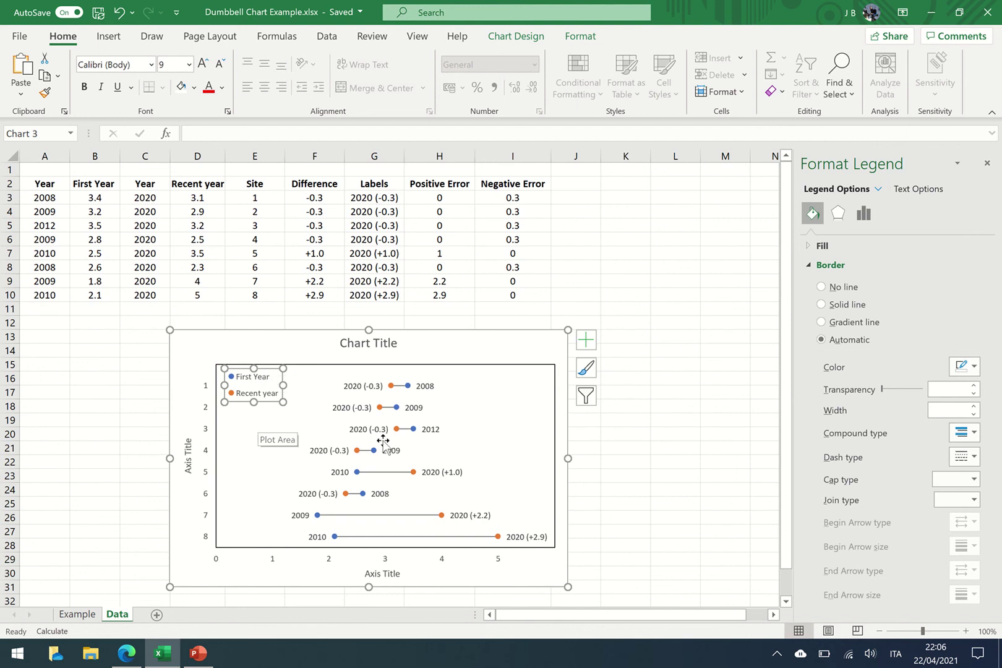
{"action": "left_click", "coordinate": [344, 442]}
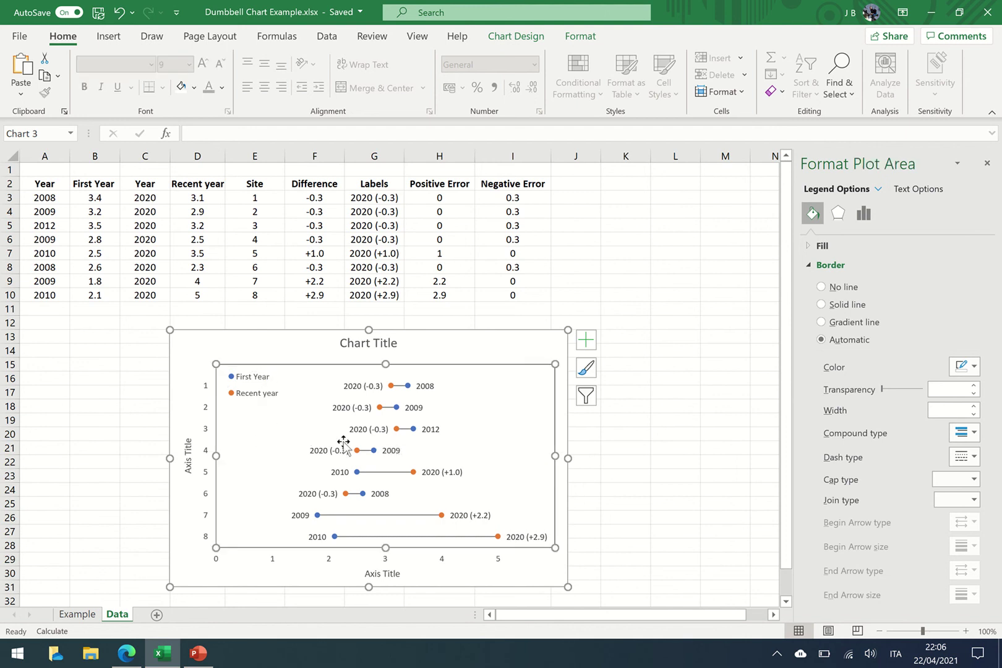
Step: Add a text box under the legend reading '(-0.3) = change between years', widened to fit
{"action": "left_click", "coordinate": [108, 36]}
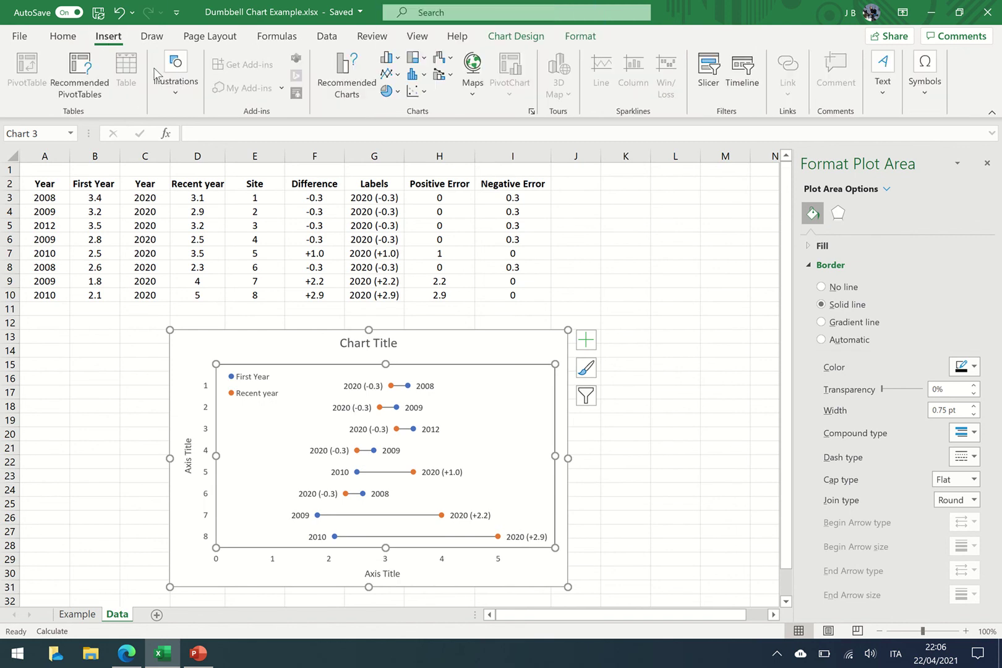
{"action": "left_click", "coordinate": [173, 102]}
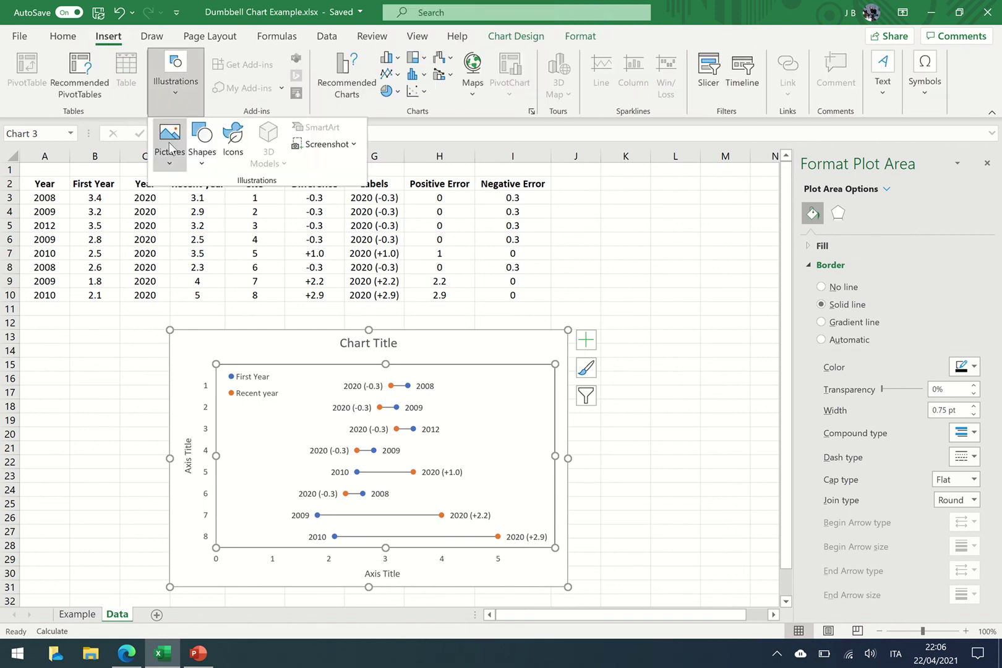
{"action": "left_click", "coordinate": [202, 155]}
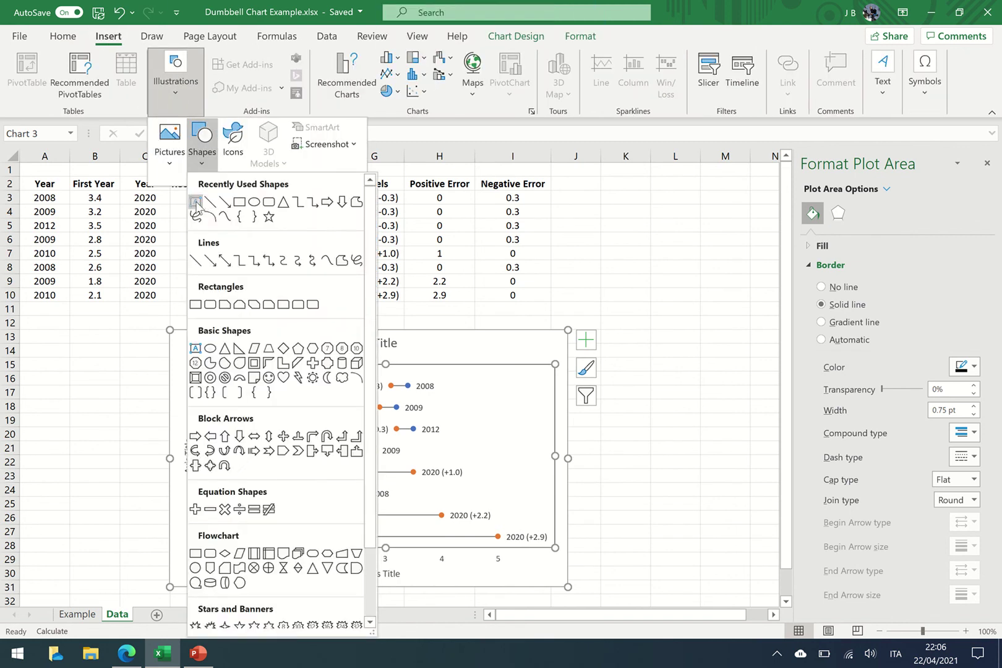
{"action": "left_click", "coordinate": [196, 205]}
{"action": "left_click_drag", "start_coordinate": [226, 406], "coordinate": [278, 430]}
{"action": "type", "text": "(-0.3) = change between years"}
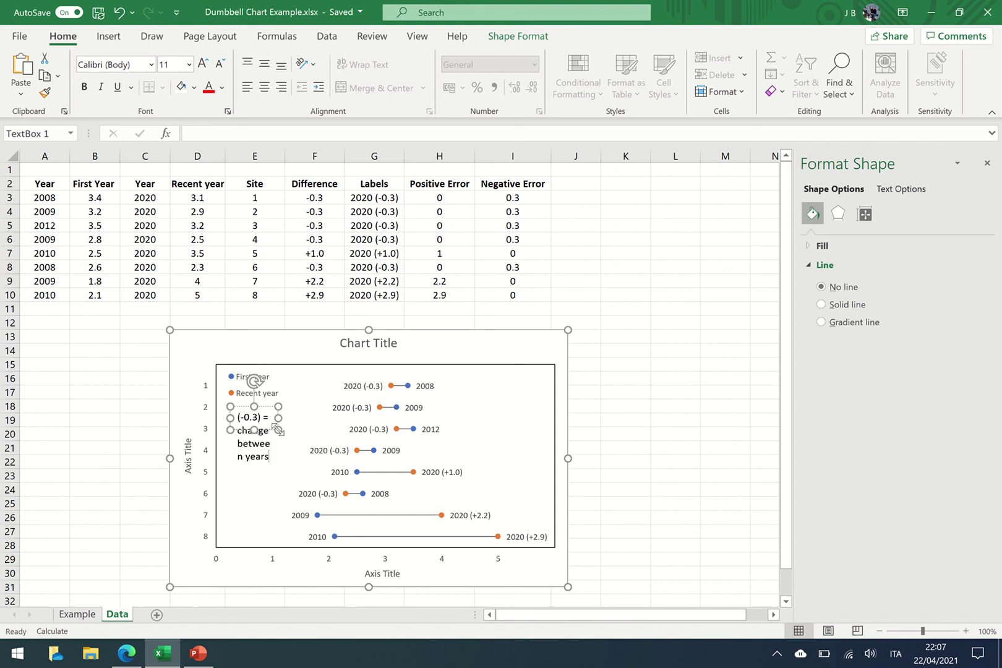
{"action": "left_click_drag", "start_coordinate": [278, 418], "coordinate": [319, 417]}
{"action": "left_click_drag", "start_coordinate": [238, 417], "coordinate": [302, 431]}
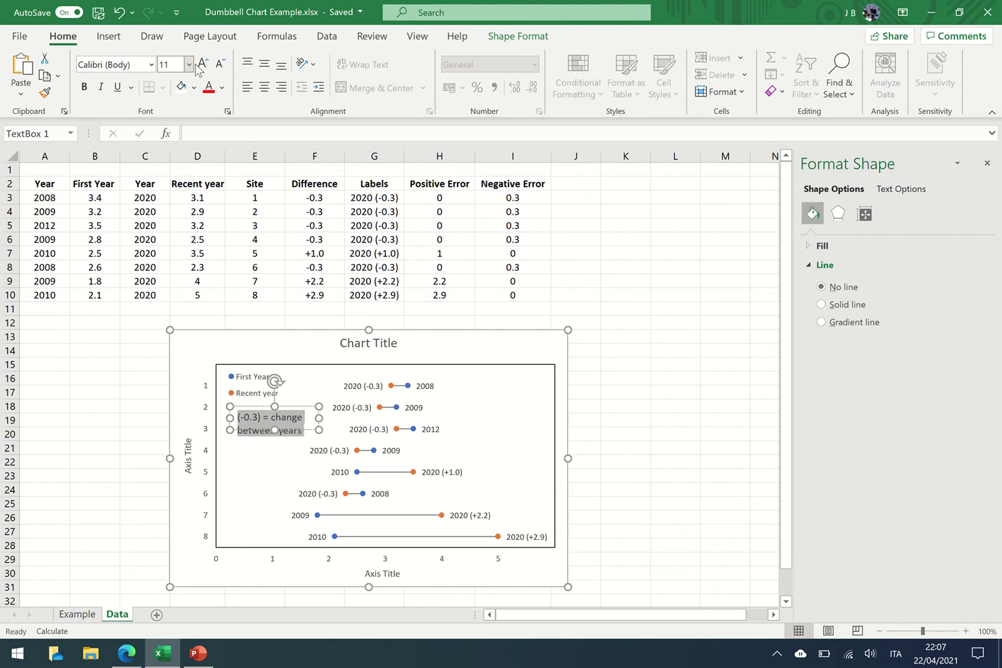
{"action": "left_click", "coordinate": [575, 406]}
Step: Enlarge the chart toward the lower right and nudge the plot area down
{"action": "scroll", "coordinate": [570, 480], "scroll_direction": "down", "scroll_amount": 2}
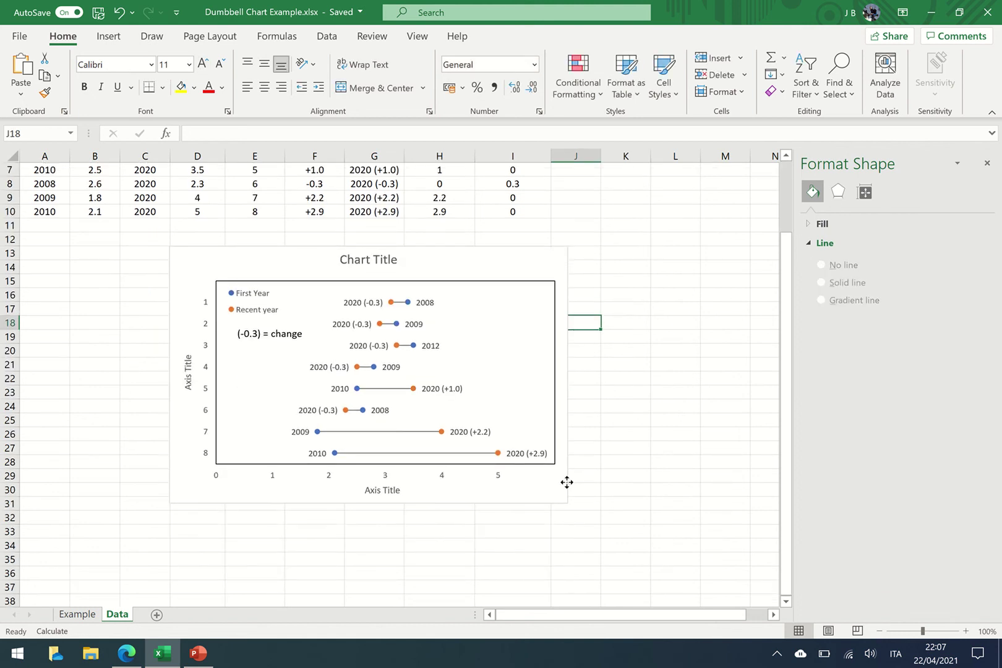
{"action": "left_click", "coordinate": [567, 482]}
{"action": "left_click_drag", "start_coordinate": [567, 504], "coordinate": [645, 576]}
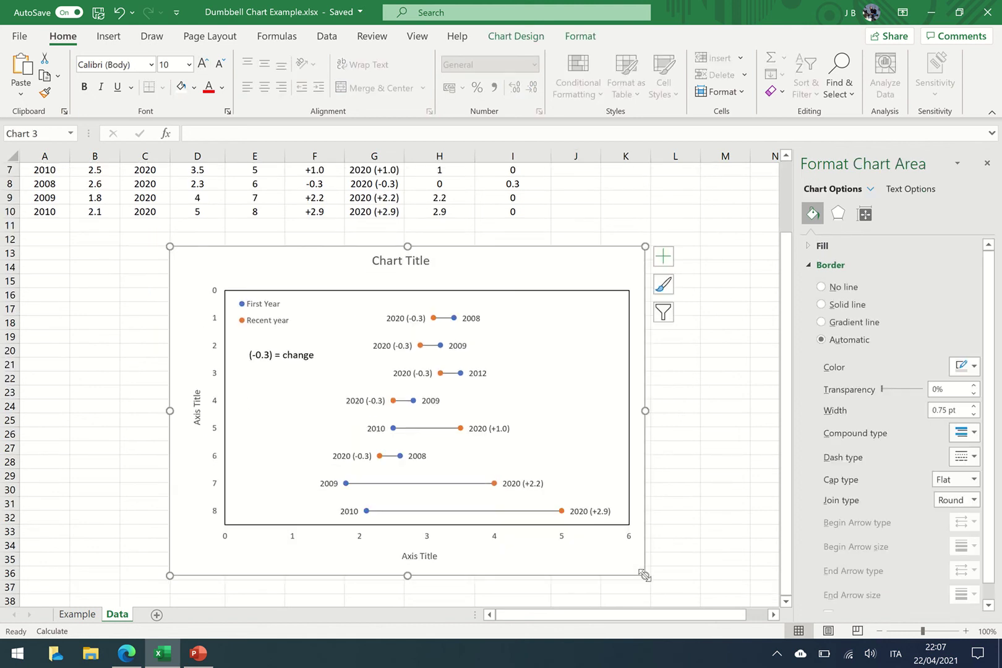
{"action": "left_click", "coordinate": [308, 357]}
{"action": "left_click", "coordinate": [299, 329]}
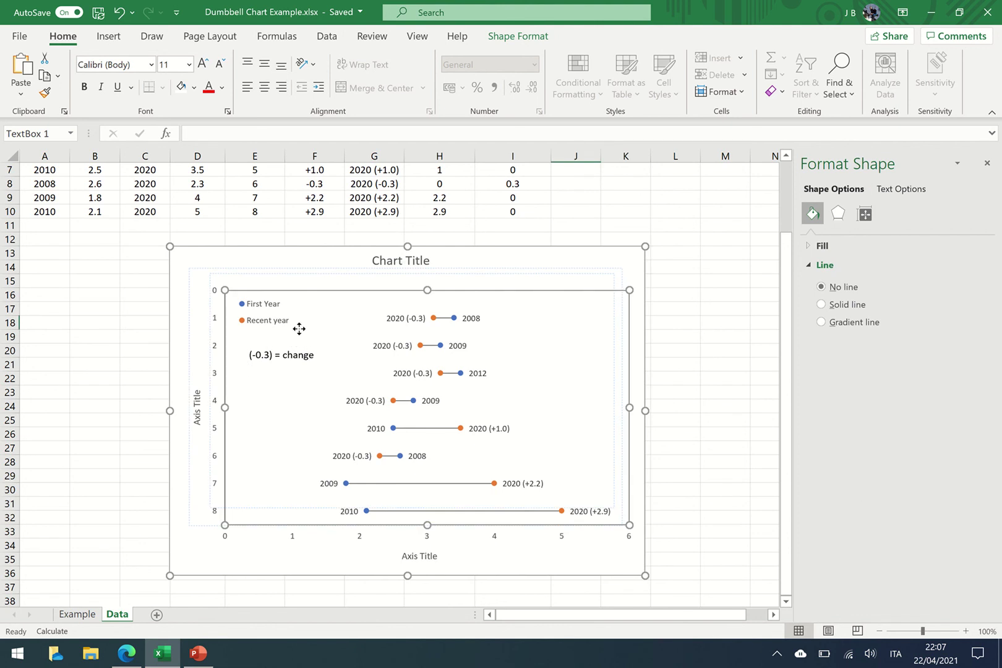
{"action": "left_click_drag", "start_coordinate": [299, 328], "coordinate": [301, 346]}
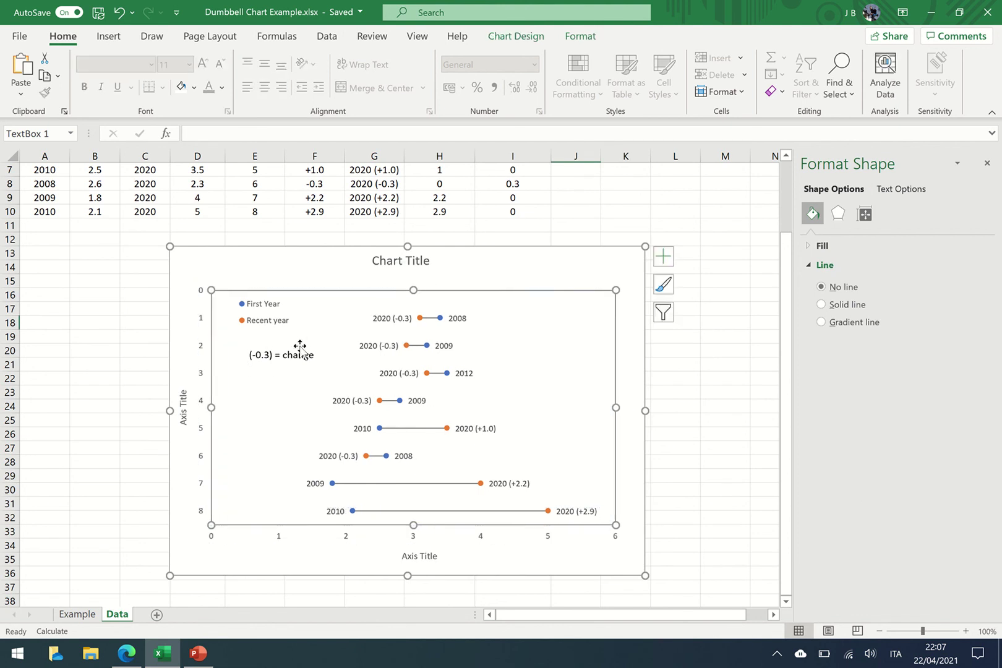
{"action": "left_click", "coordinate": [416, 537]}
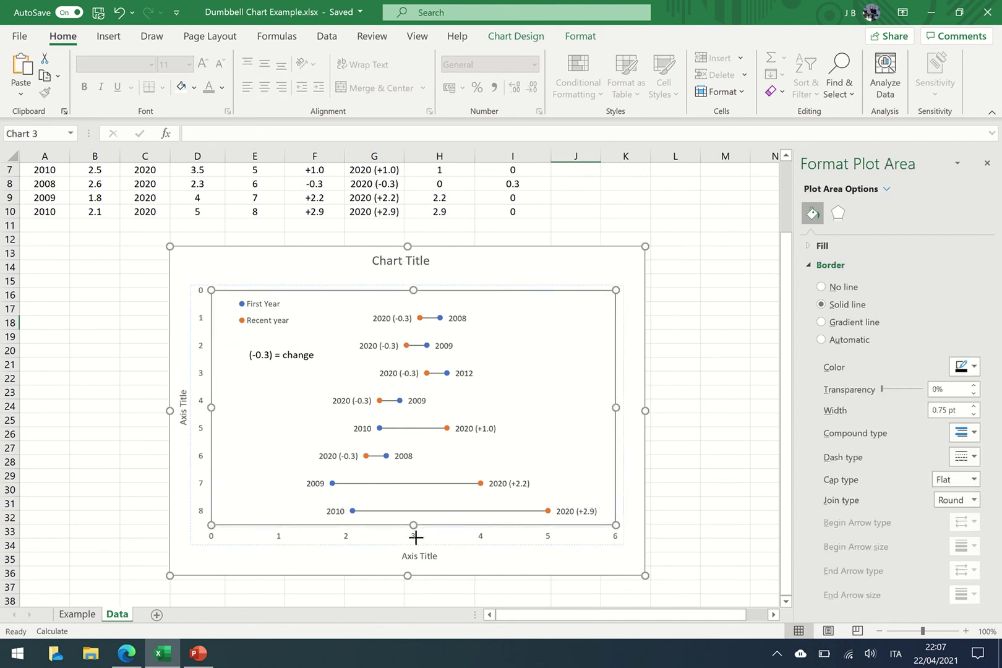
{"action": "left_click_drag", "start_coordinate": [416, 537], "coordinate": [416, 539]}
{"action": "left_click", "coordinate": [421, 555]}
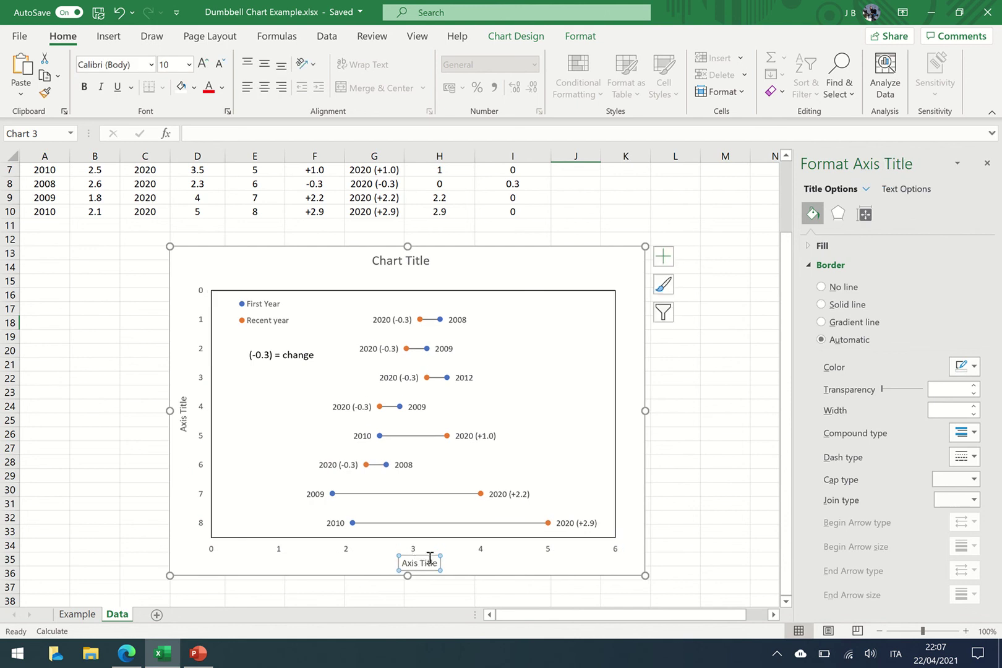
{"action": "left_click", "coordinate": [414, 289]}
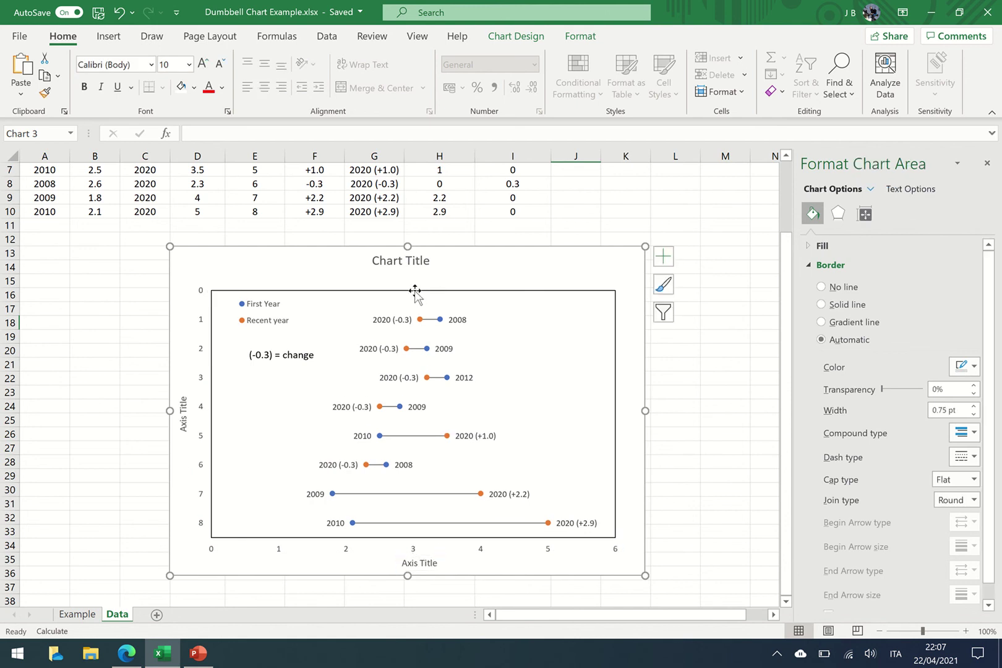
{"action": "left_click", "coordinate": [414, 289]}
{"action": "left_click", "coordinate": [415, 285]}
Step: Undo the last plot-area change and make the note taller so it wraps onto two lines
{"action": "left_click", "coordinate": [413, 262]}
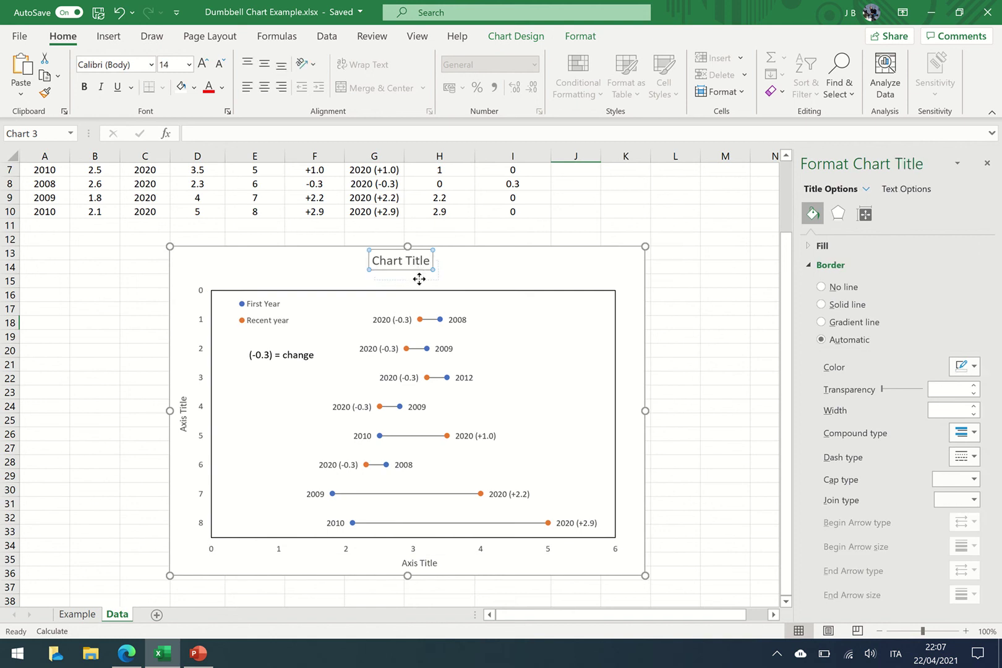
{"action": "left_click", "coordinate": [298, 351]}
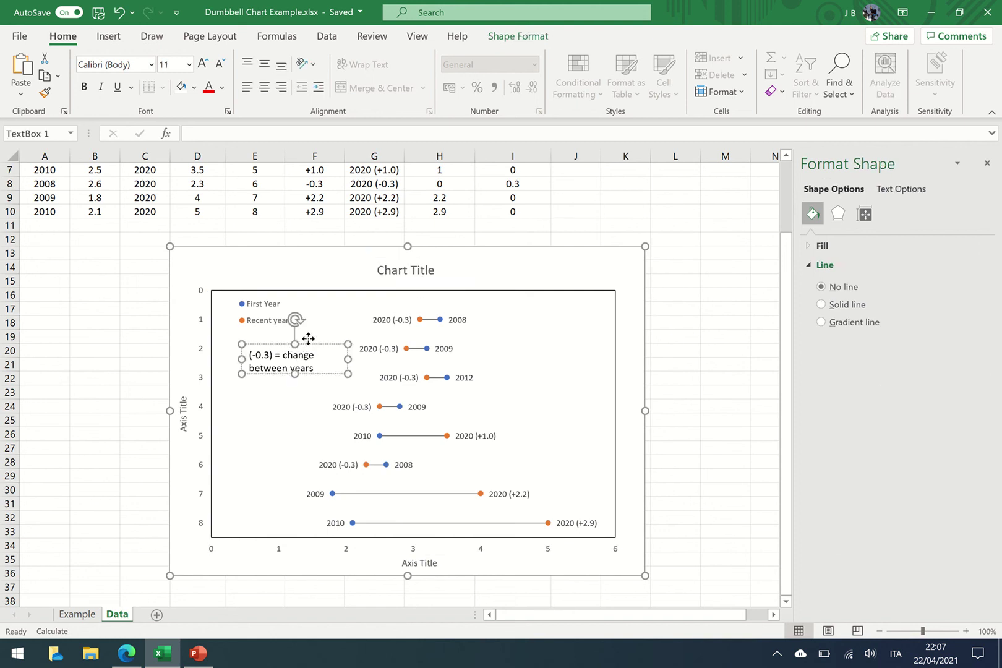
{"action": "left_click", "coordinate": [307, 334]}
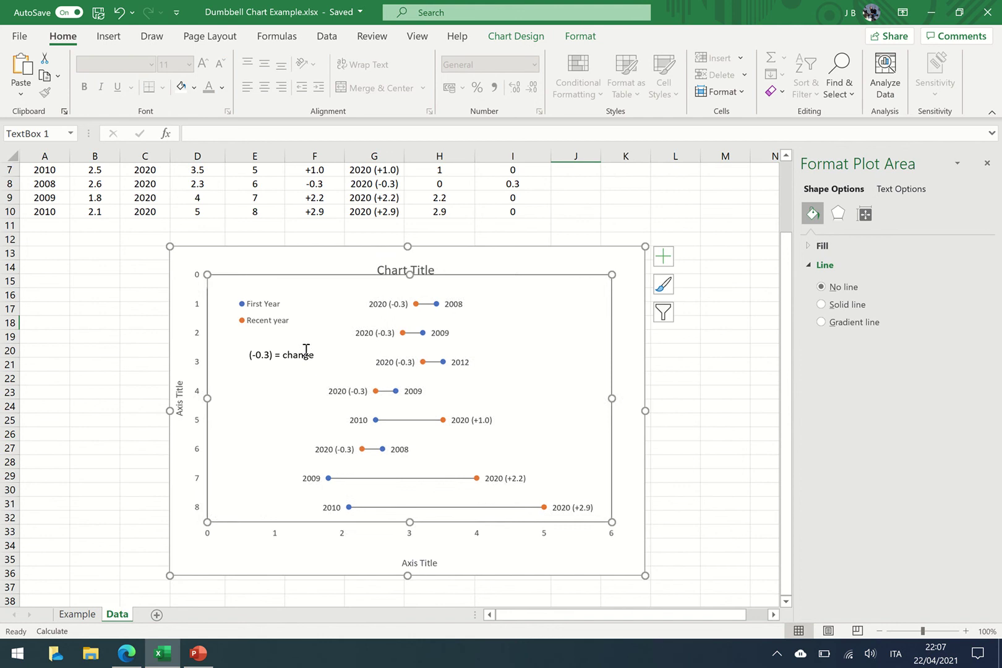
{"action": "key", "text": "ctrl+z"}
{"action": "key", "text": "ctrl+z"}
{"action": "key", "text": "ctrl+z"}
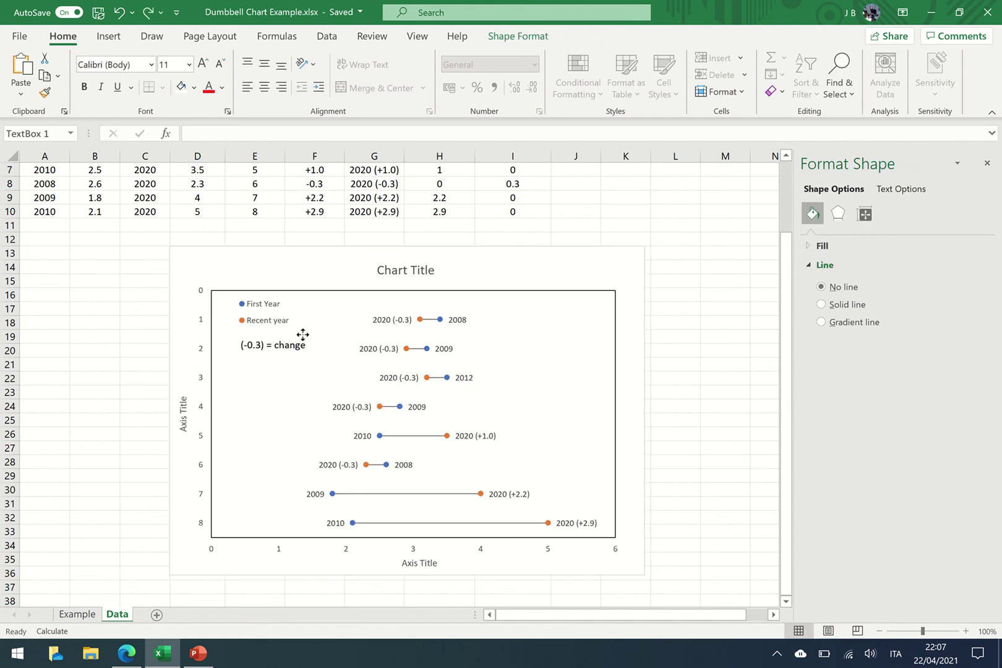
{"action": "left_click_drag", "start_coordinate": [285, 370], "coordinate": [287, 373]}
{"action": "left_click", "coordinate": [686, 348]}
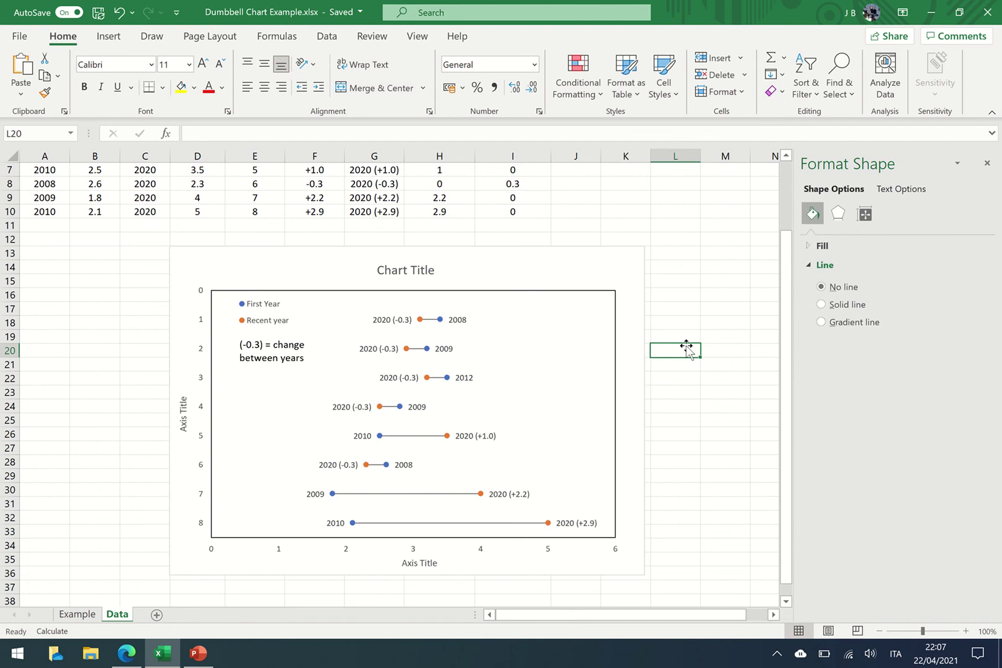